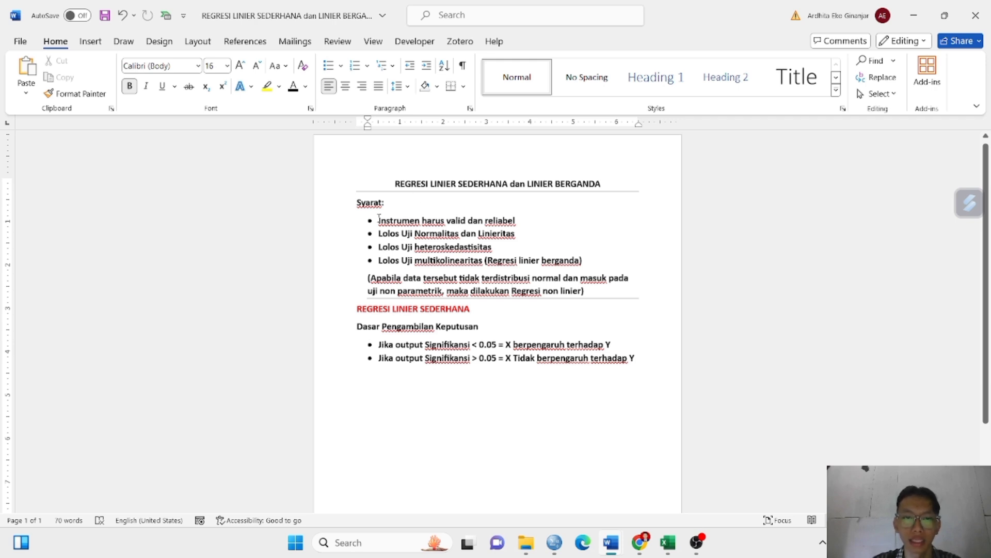
- Review the regression requirements list in the document, and switch to the regresi workbook in Excel
drag(379, 219, 497, 249)
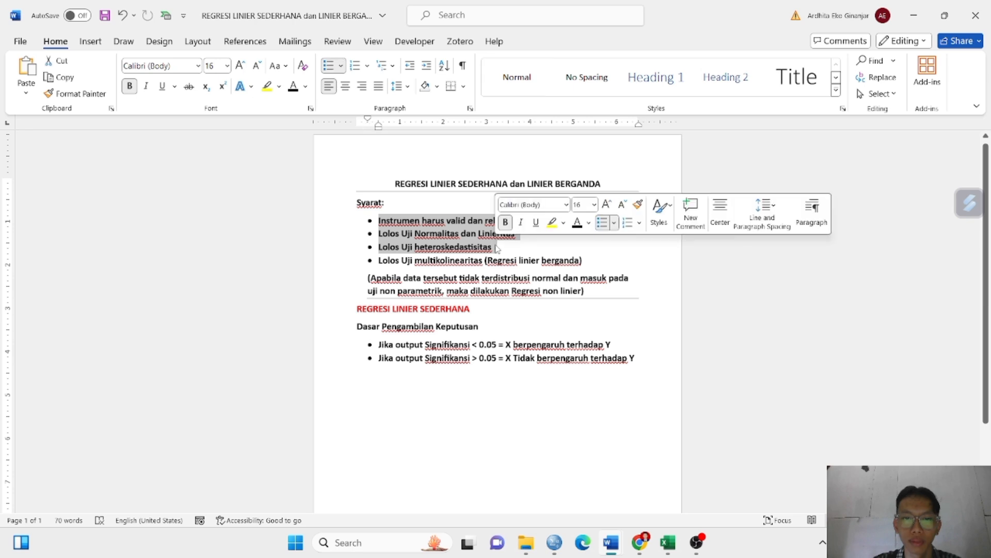
click(477, 236)
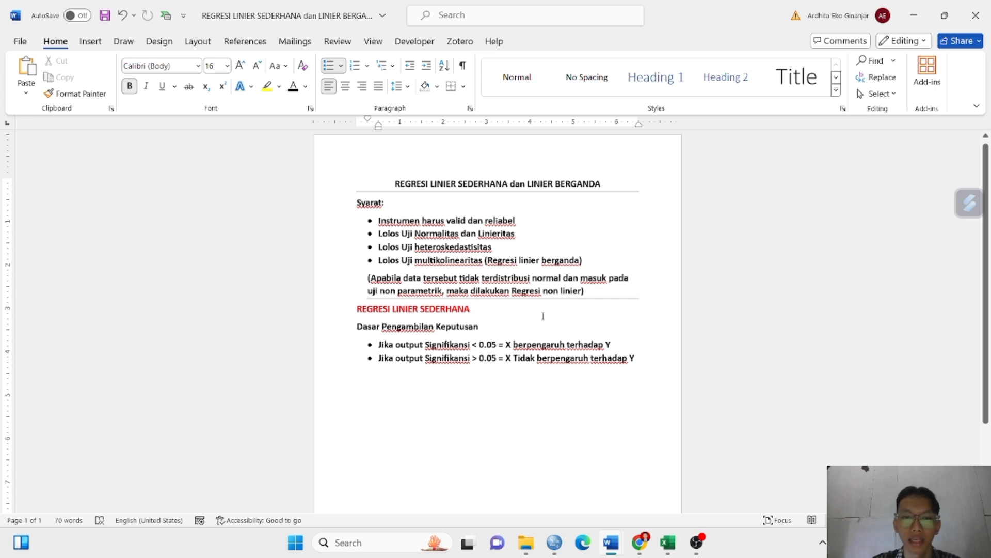
mouse_move(668, 542)
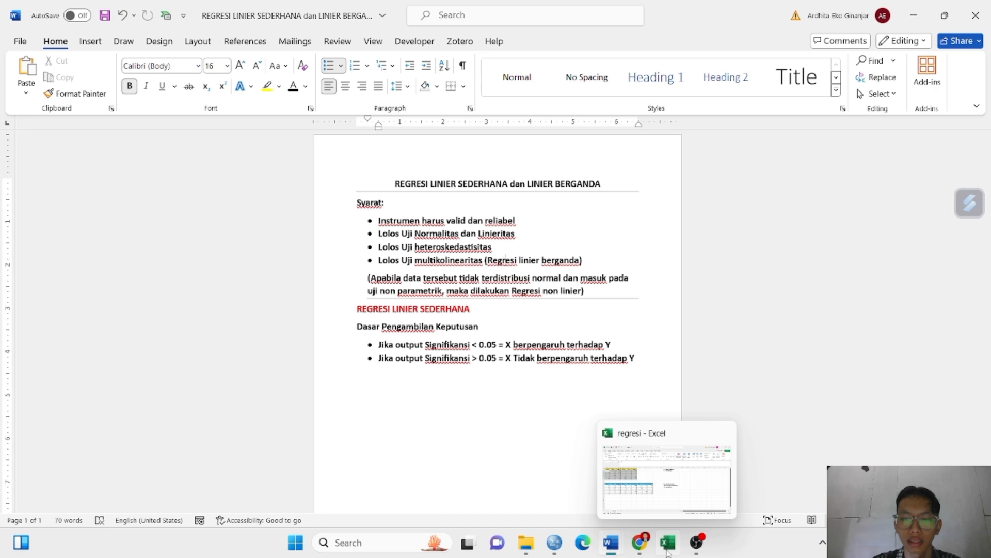
click(657, 478)
click(555, 385)
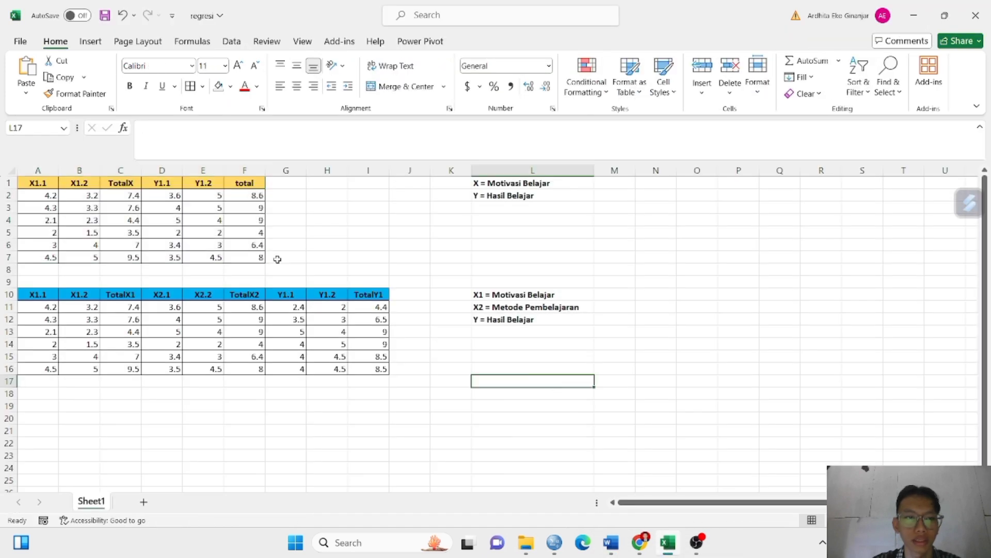
- Examine the column headers, item scores and total columns of the simple and multiple regression tables
click(277, 259)
click(159, 185)
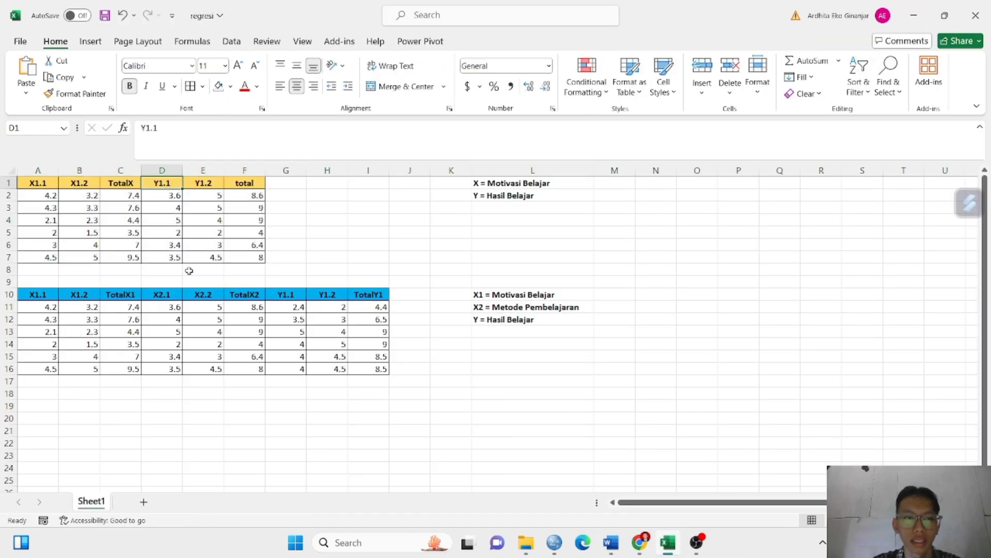
click(168, 296)
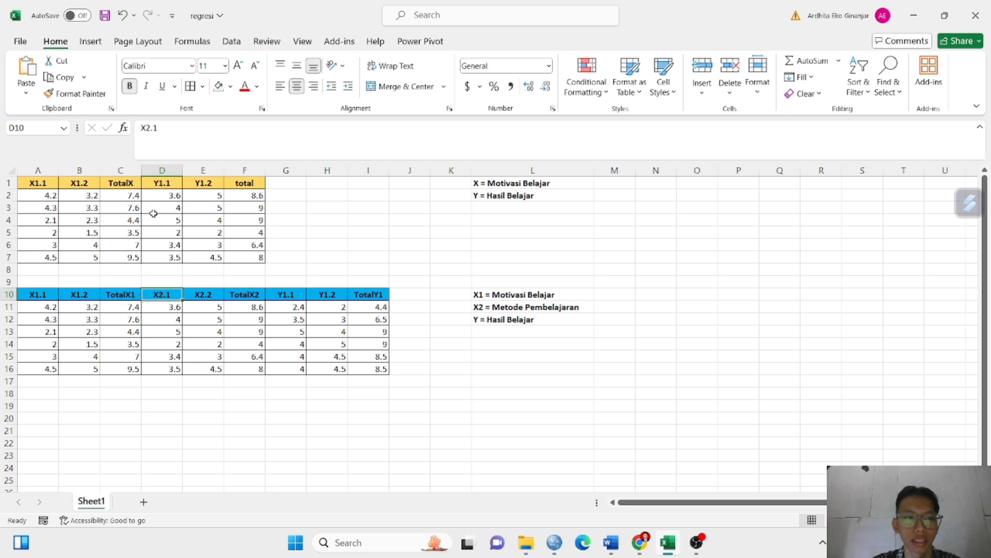
click(145, 186)
click(156, 295)
click(201, 294)
click(134, 183)
click(80, 204)
click(41, 212)
click(42, 220)
click(75, 219)
click(84, 206)
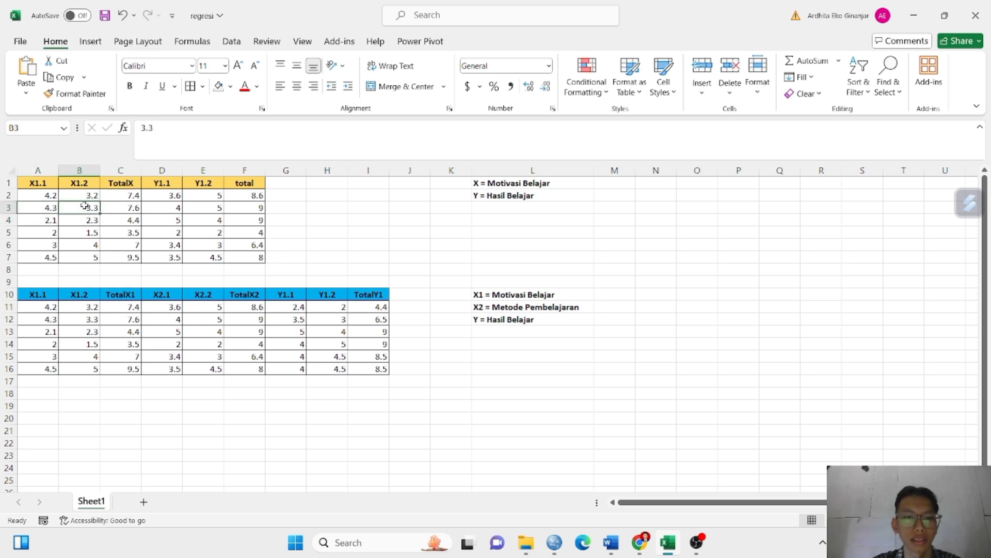
click(128, 206)
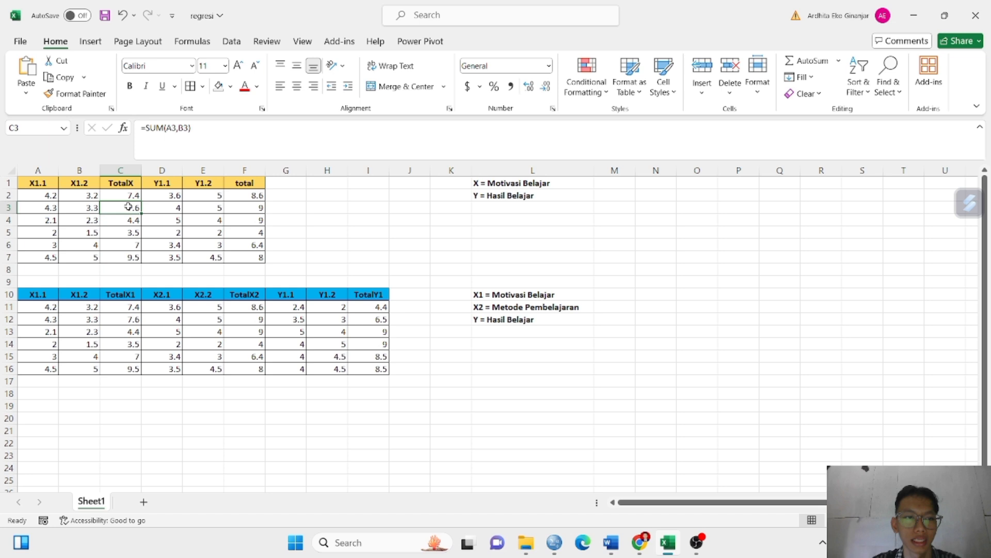
click(126, 170)
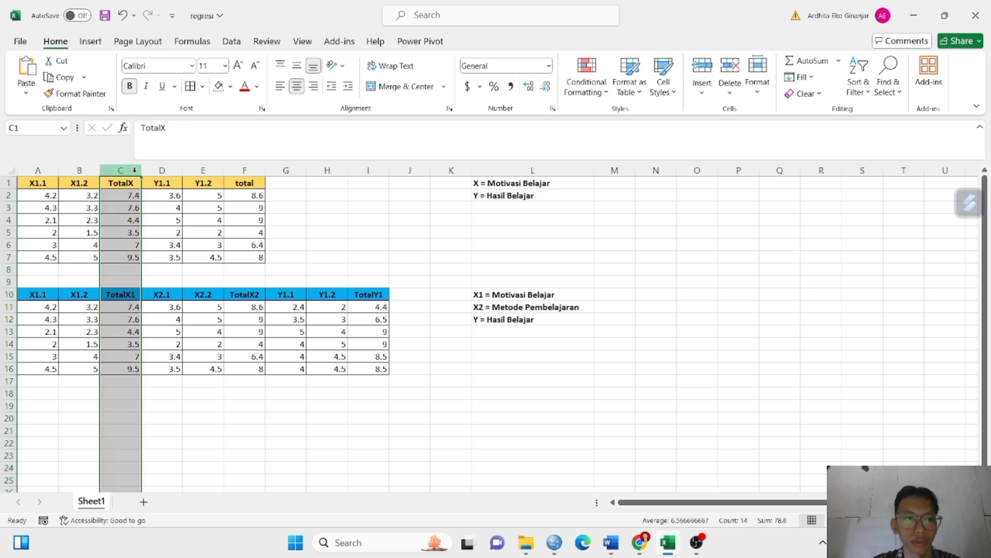
click(242, 170)
- Rename the total header in cell F1 of the simple regression table to totalY
double_click(258, 184)
text(Y)
click(340, 217)
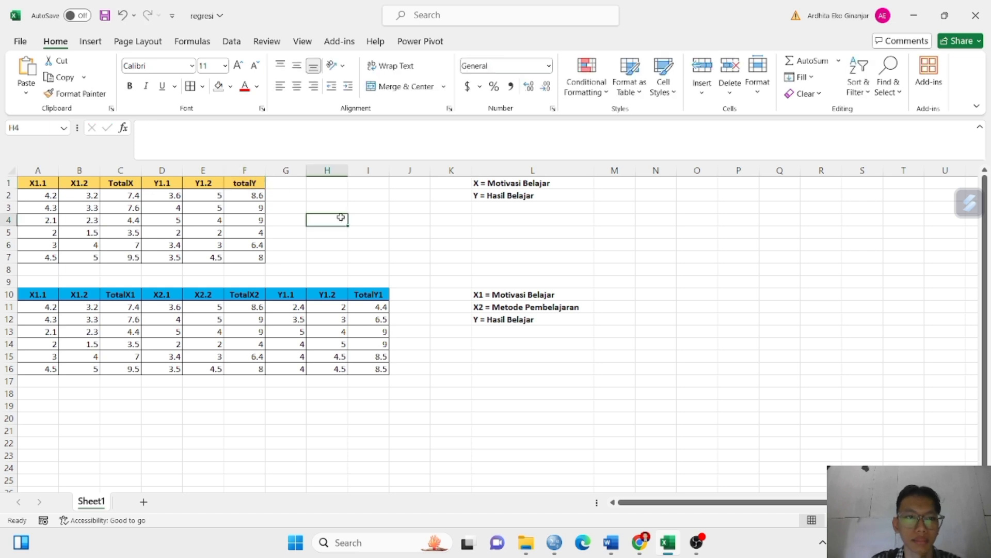
- Examine the X and Y variable definitions beside the simple regression table and compare them with its columns
click(490, 198)
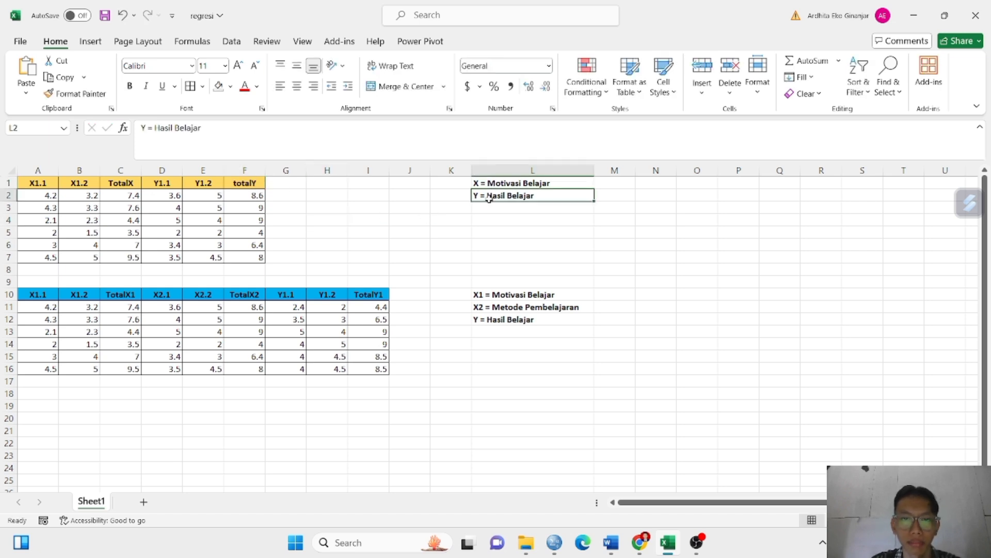
click(501, 216)
click(327, 229)
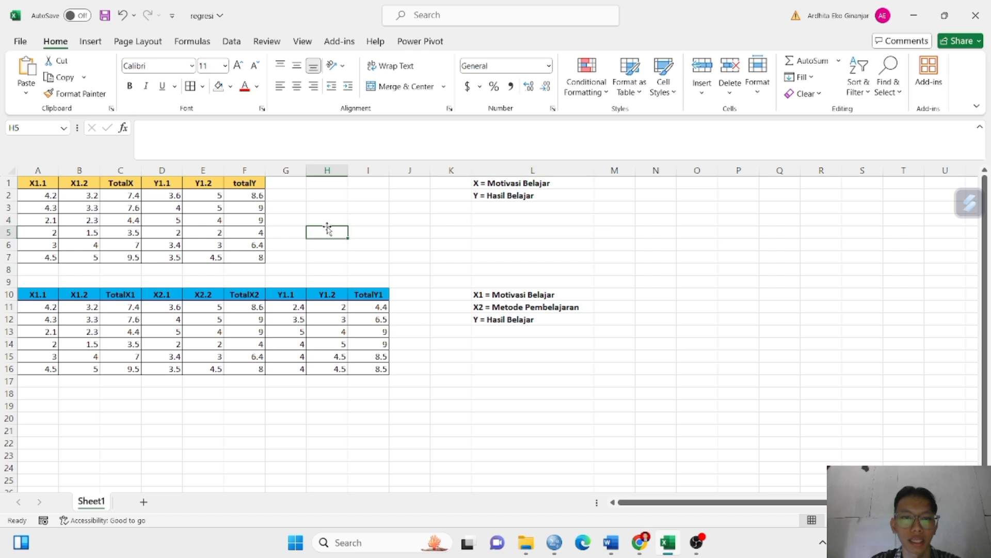
click(486, 185)
click(492, 195)
click(414, 209)
click(313, 222)
click(181, 207)
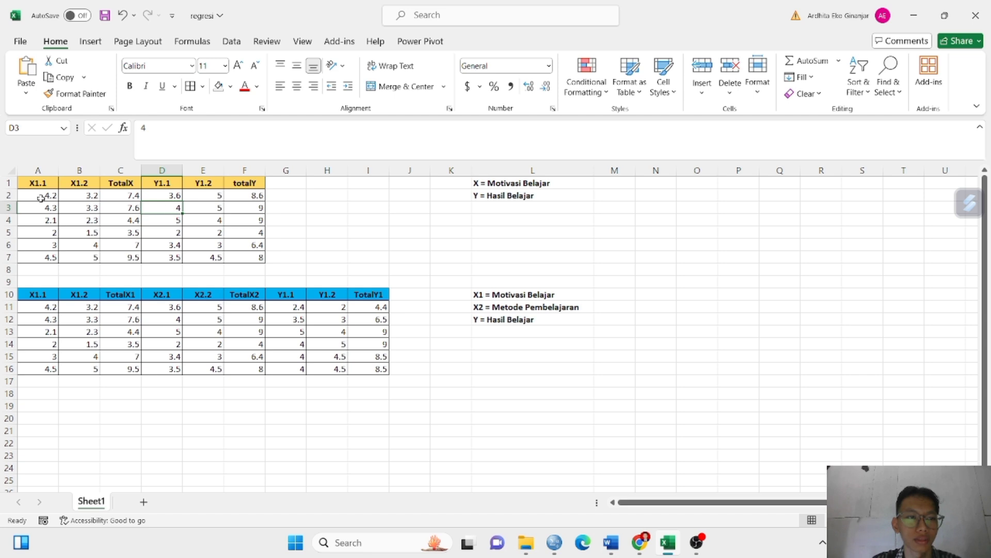
click(32, 184)
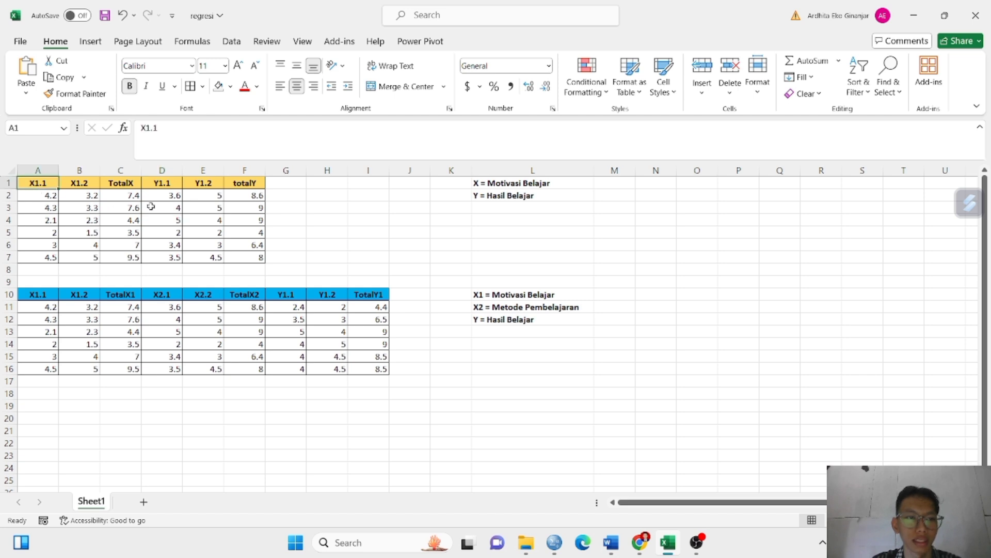
- Copy the simple regression scores in A2:F7, leaving out the header row
click(41, 198)
drag(39, 197, 236, 252)
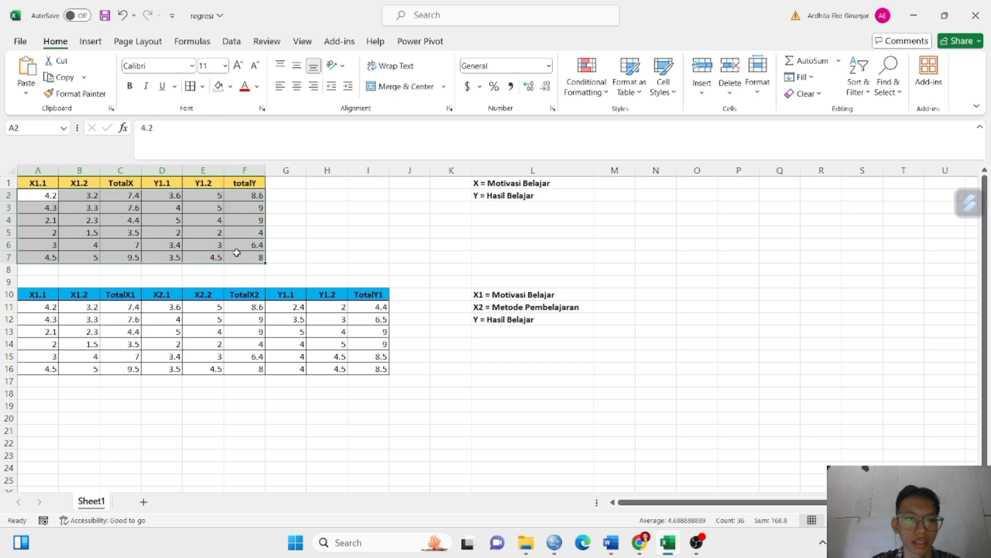
right_click(205, 248)
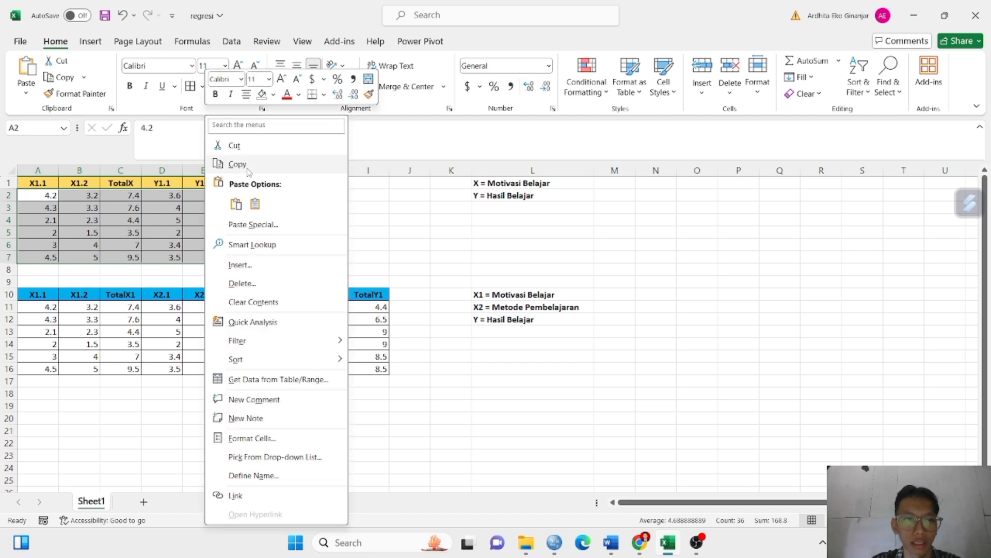
click(238, 165)
- Switch to the SPSS Statistics Data Editor and paste the copied scores starting at row 1 of X1.1
mouse_move(556, 539)
click(526, 467)
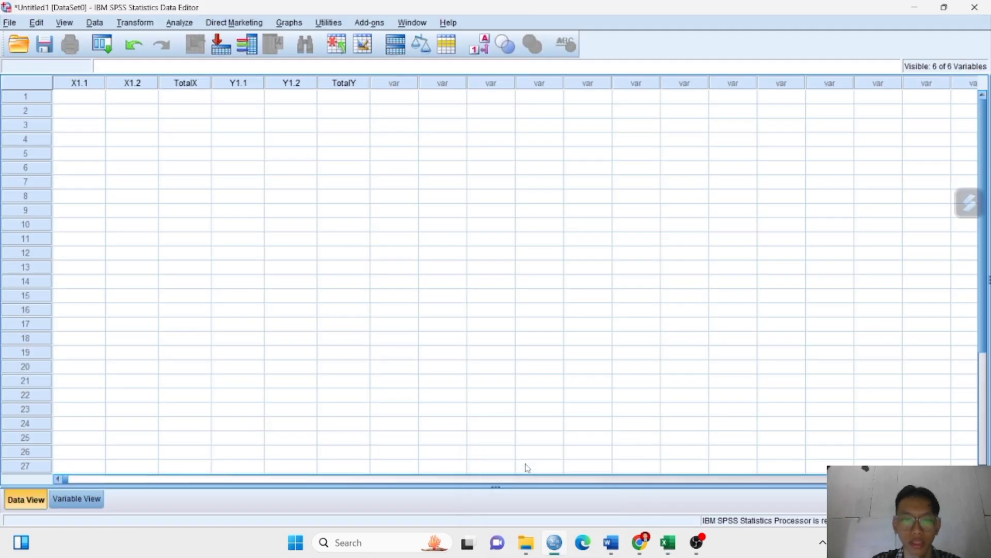
click(92, 100)
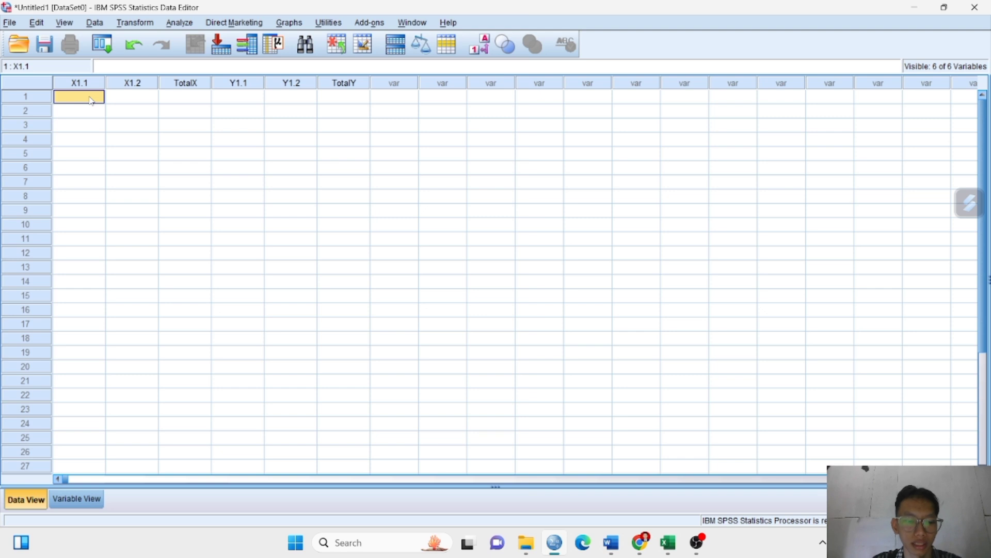
right_click(91, 100)
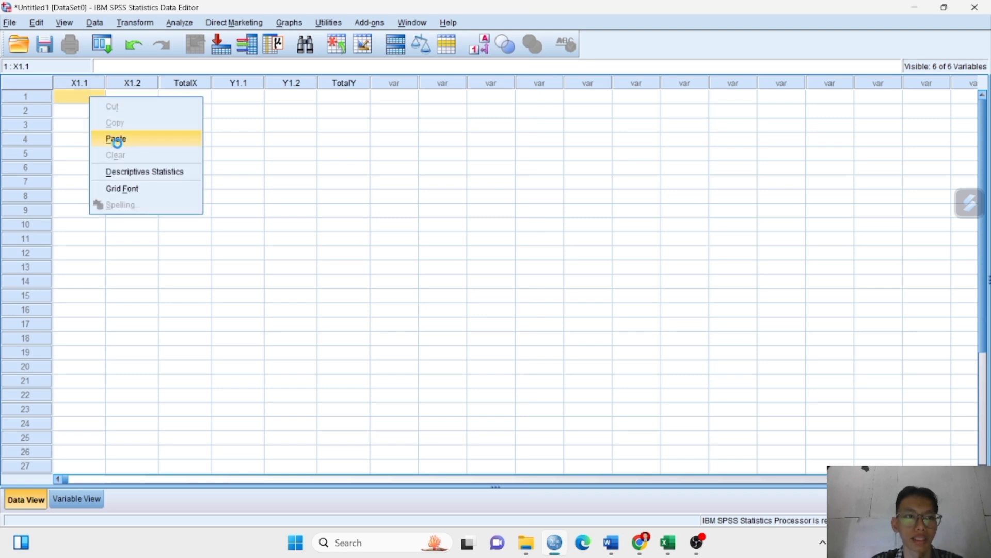
click(117, 138)
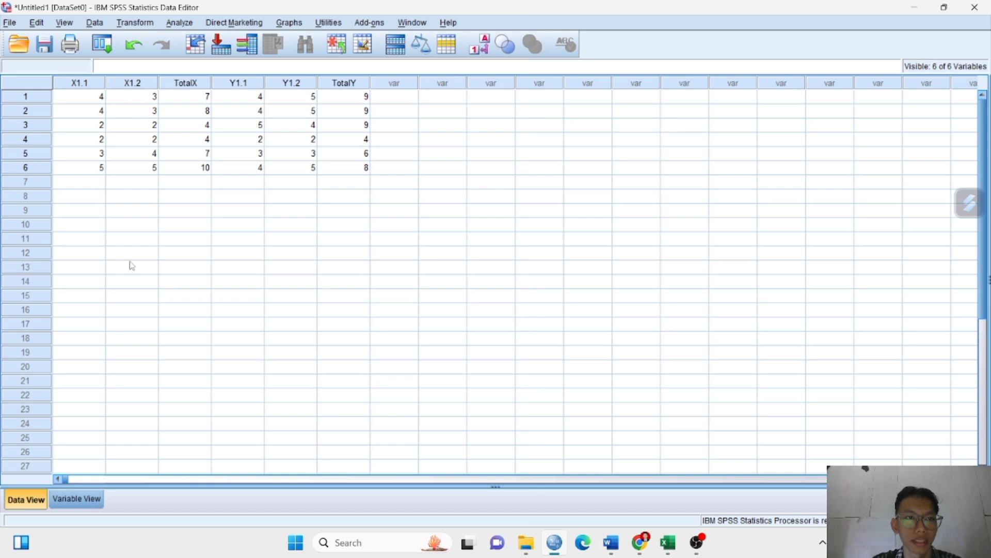
- In the variable definitions, give the TotalX variable the label Motivasi Belajar
click(78, 499)
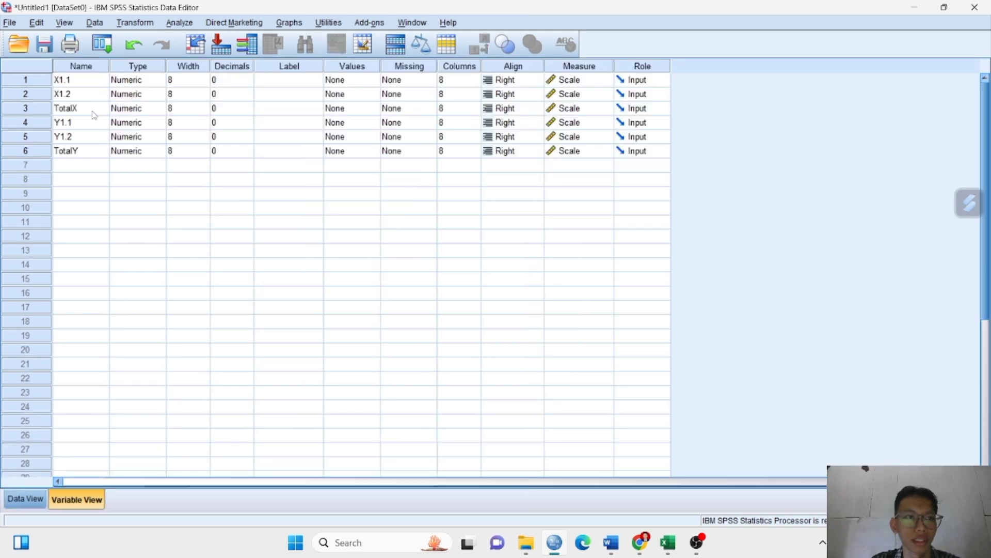
click(81, 96)
click(75, 136)
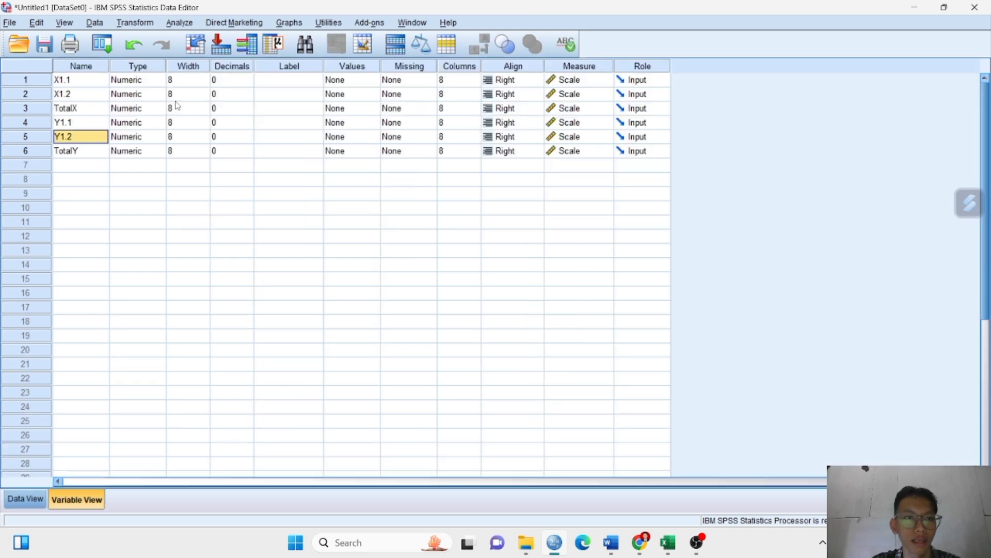
click(294, 109)
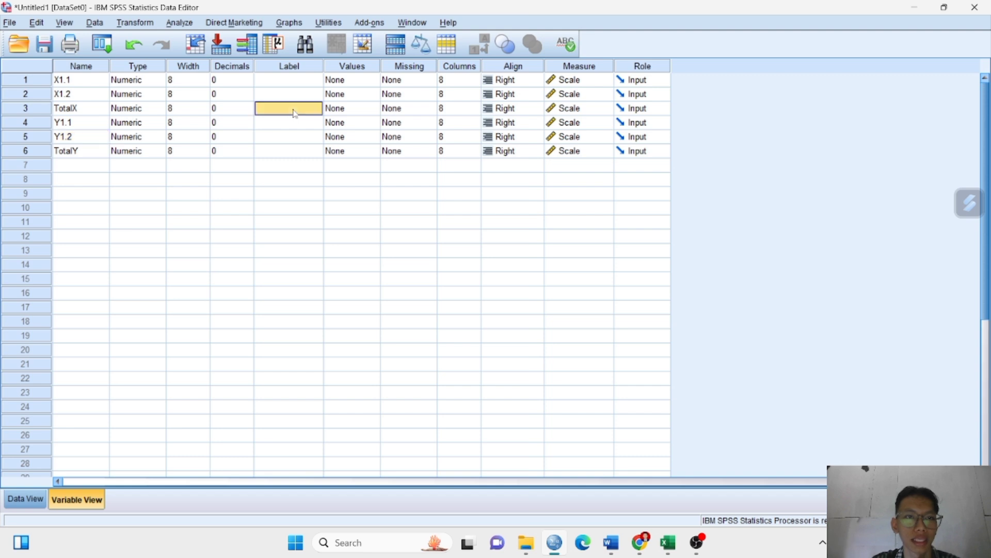
click(291, 109)
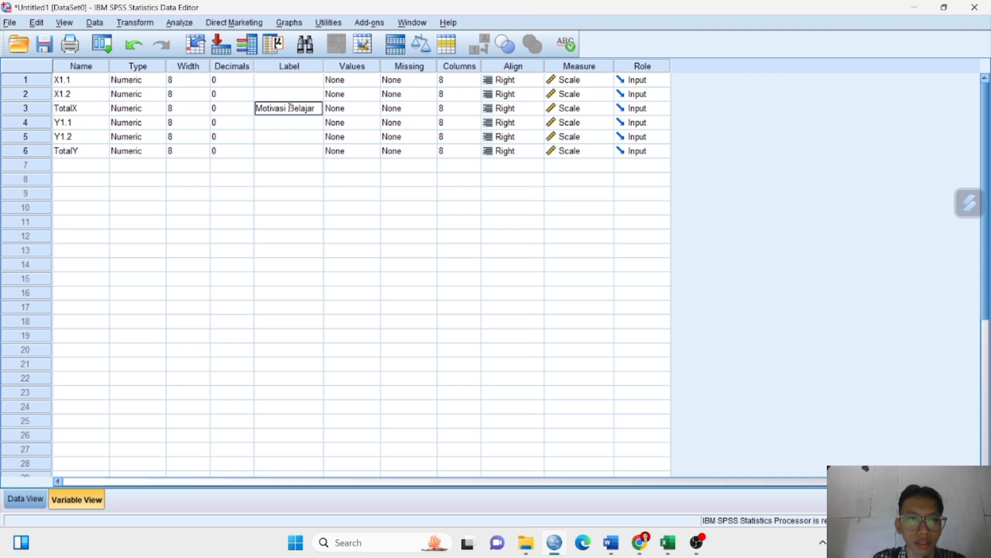
text(Motivasi Belajar)
- Give the TotalY variable the label Hasil Belajar
click(284, 153)
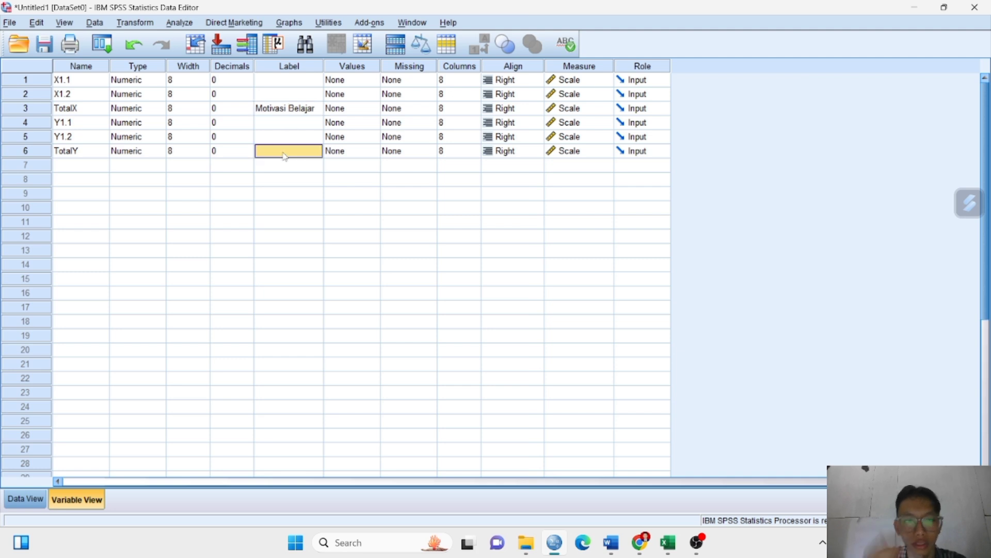
click(284, 153)
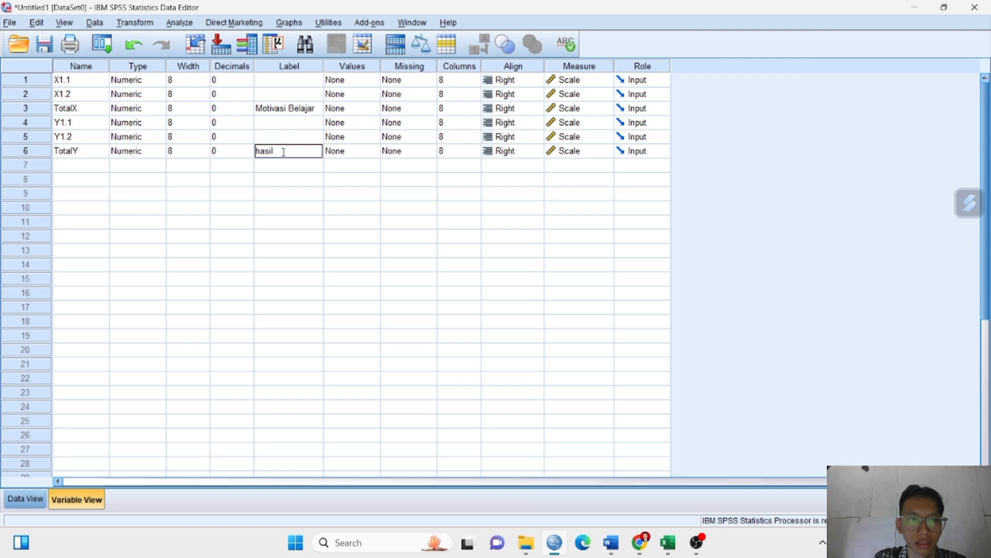
key(BackSpace)
key(BackSpace)
key(BackSpace)
key(BackSpace)
text(Hasil Belajar)
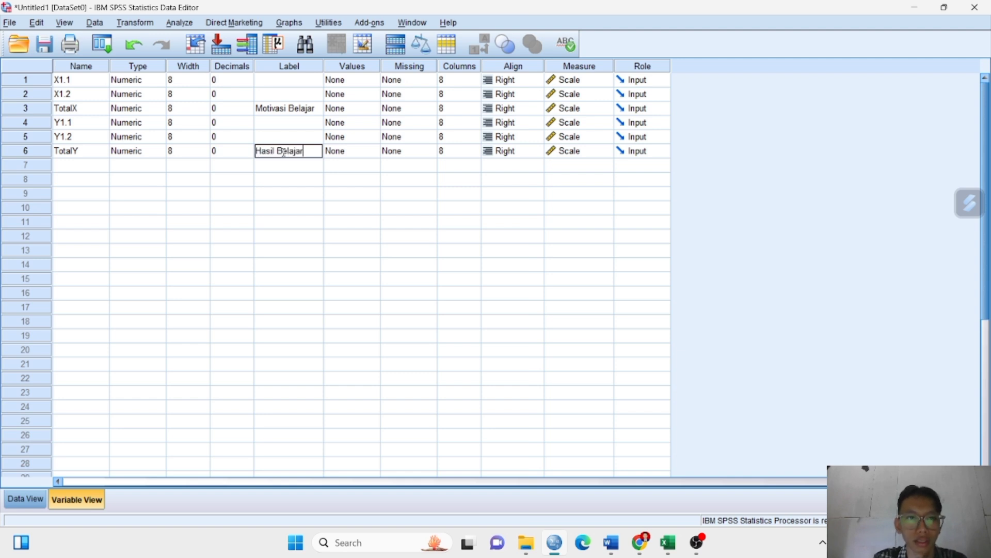
click(294, 111)
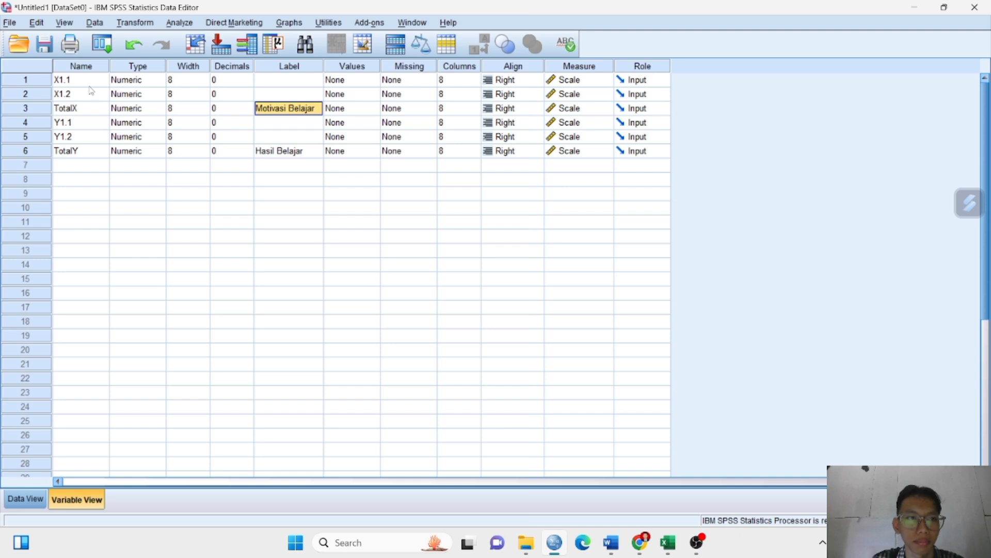
click(61, 112)
click(283, 201)
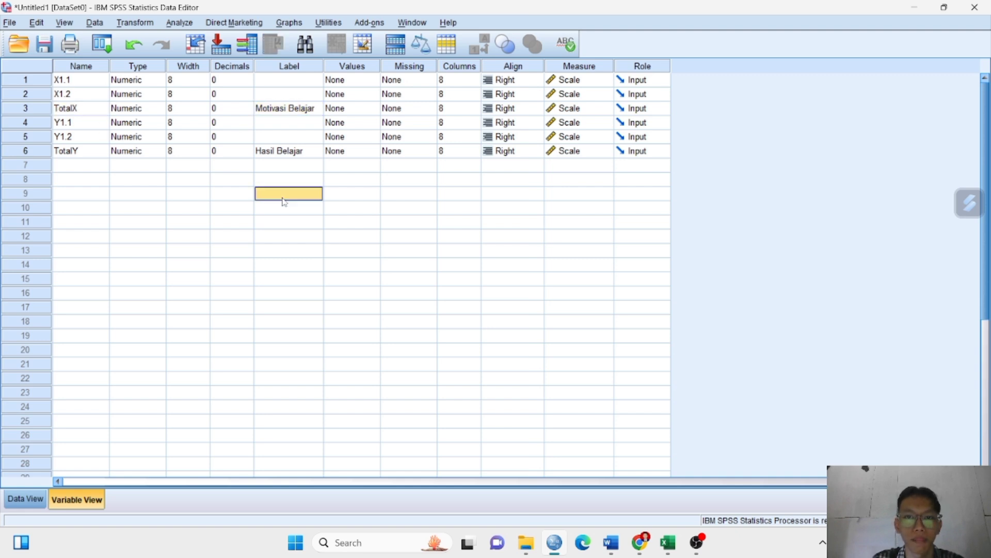
- Look through the measurement level options for the X1.1 variable without changing its setting
click(574, 81)
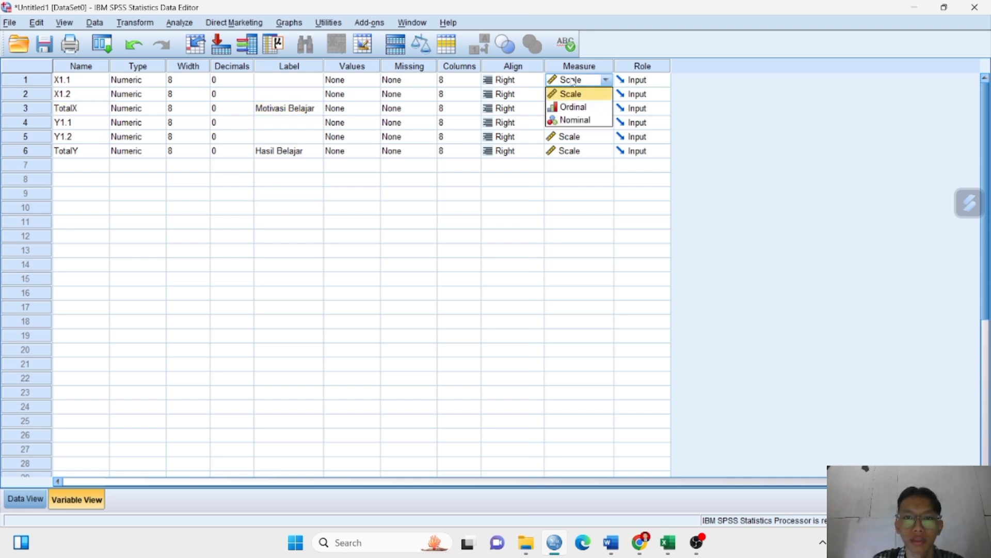
click(537, 226)
click(571, 86)
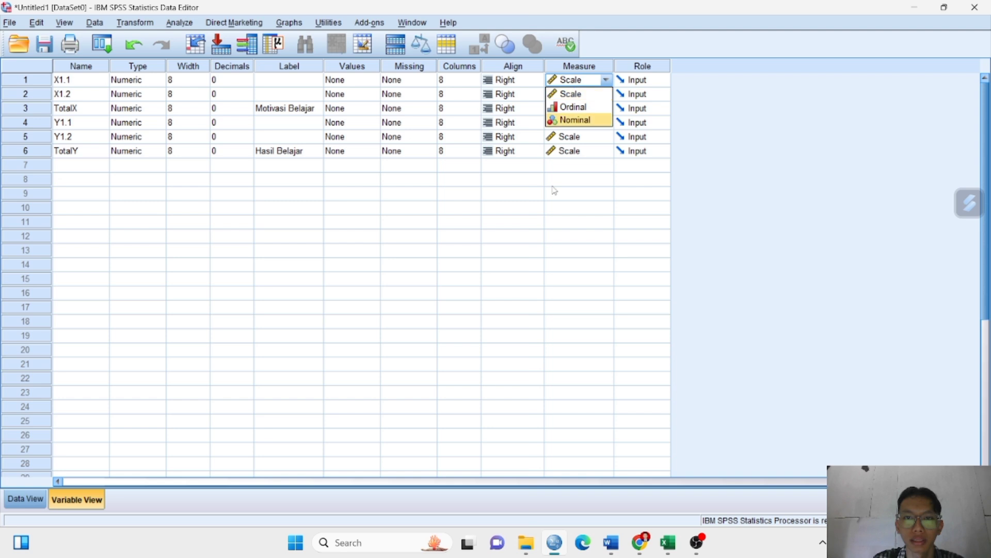
click(553, 185)
click(567, 83)
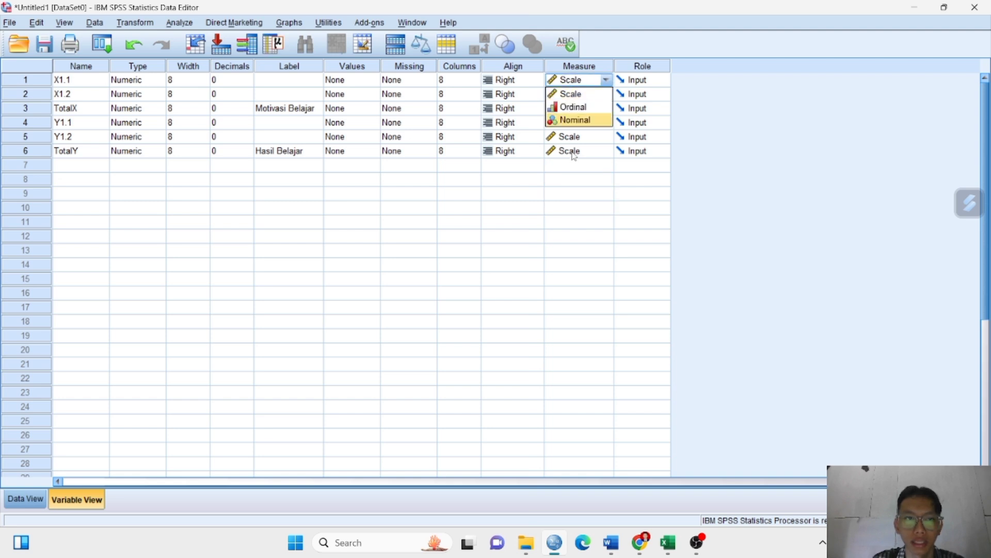
click(559, 221)
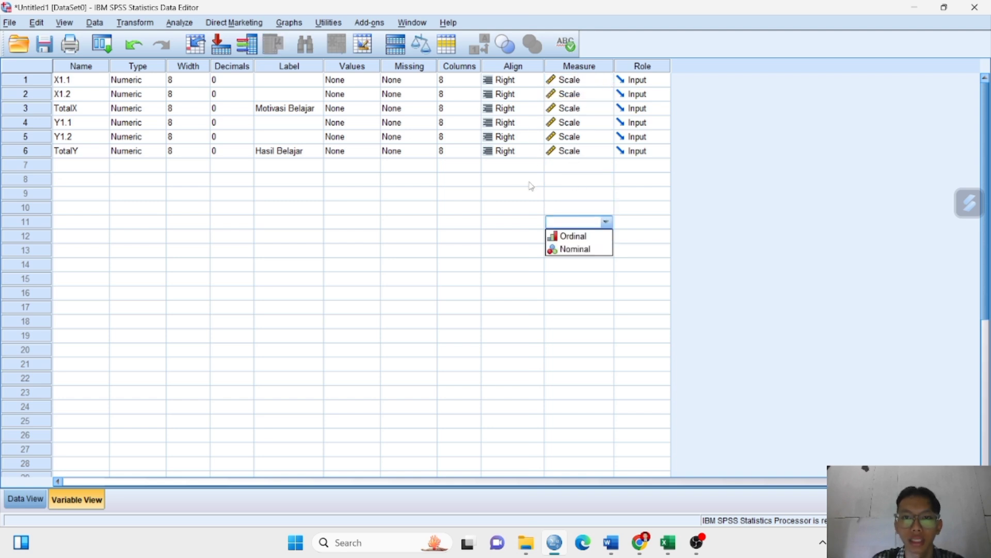
- Open the missing values settings for the empty row 10 and accept No missing values
click(434, 212)
click(433, 211)
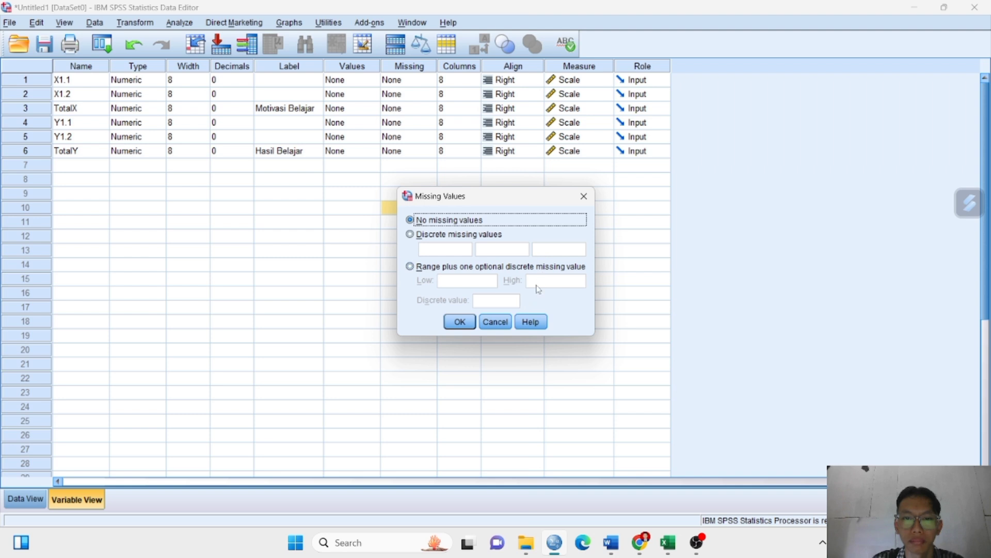
click(466, 323)
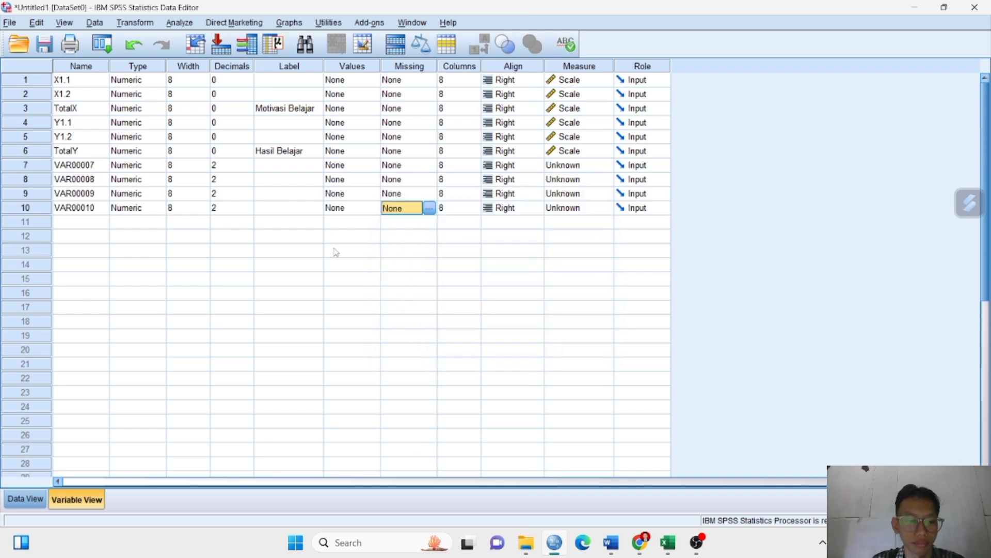
- Undo the accidental creation of the extra variables in rows 7 to 10
key(ctrl+z)
click(289, 167)
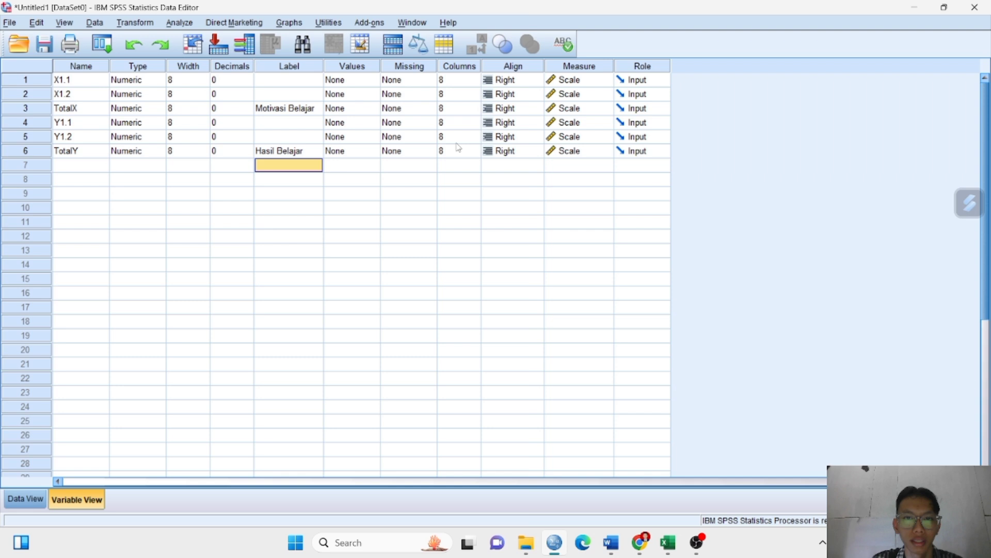
click(334, 227)
- Review the measurement level options for the X1.1 variable again, keeping it as Scale
click(574, 82)
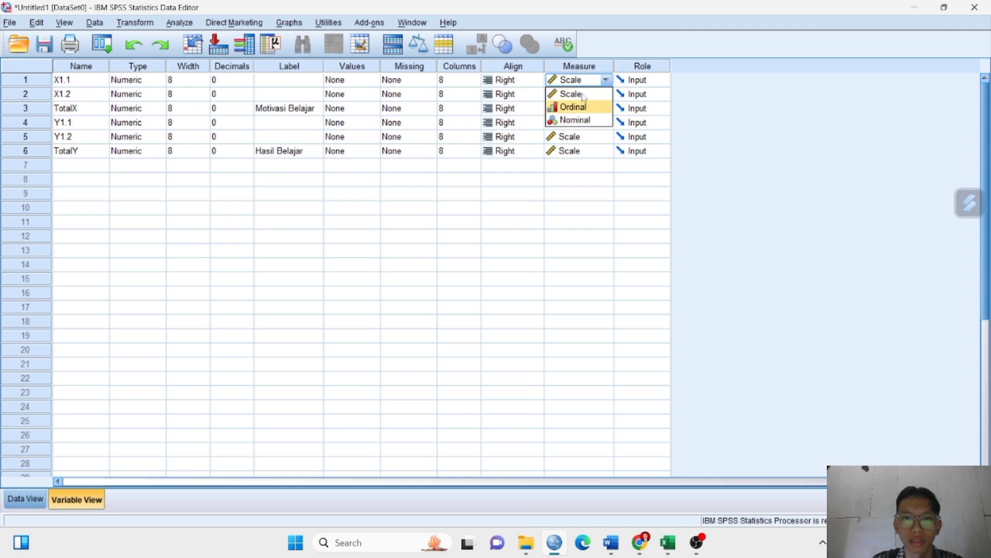
click(511, 313)
click(423, 226)
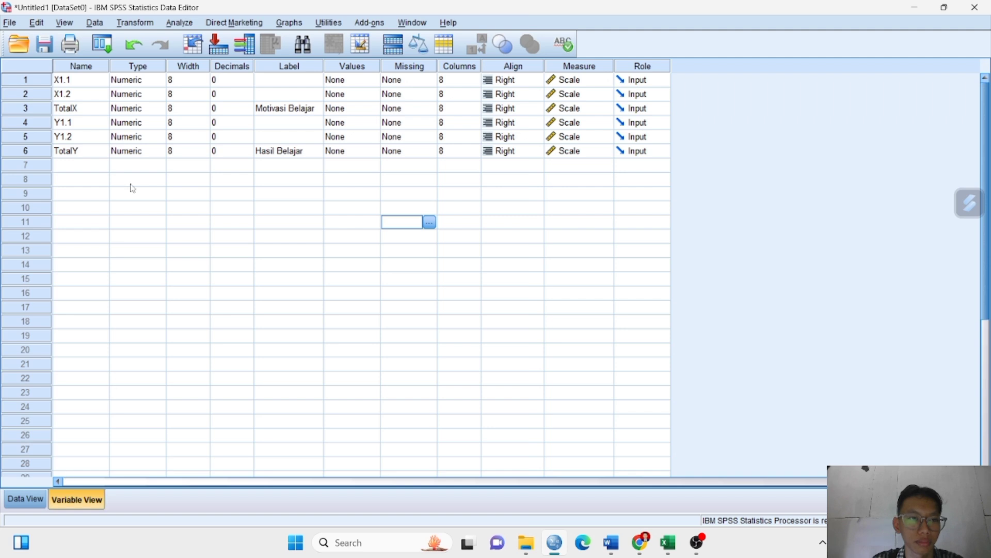
- Open the Linear Regression analysis and clear Hasil Belajar and Motivasi Belajar from its dependent and independent variables
click(179, 23)
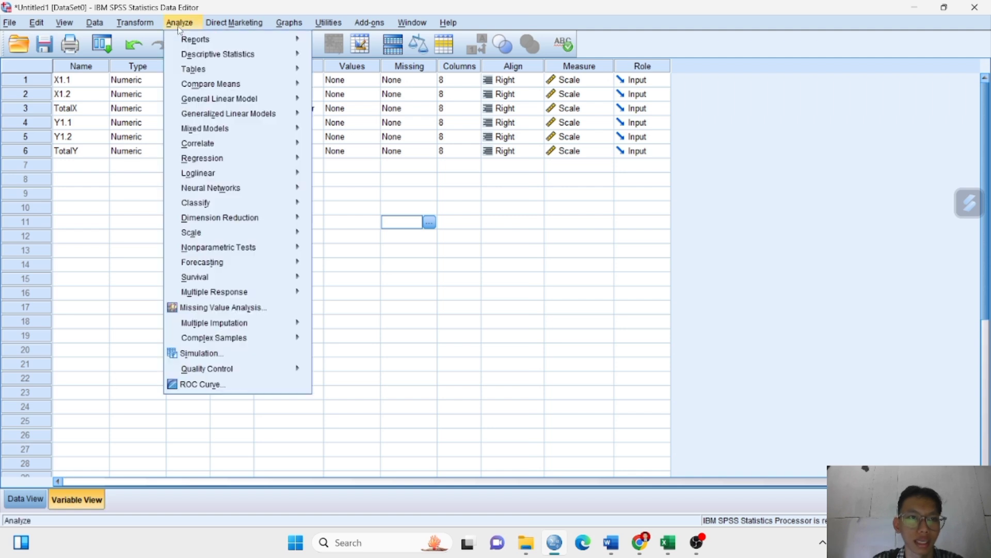
mouse_move(261, 158)
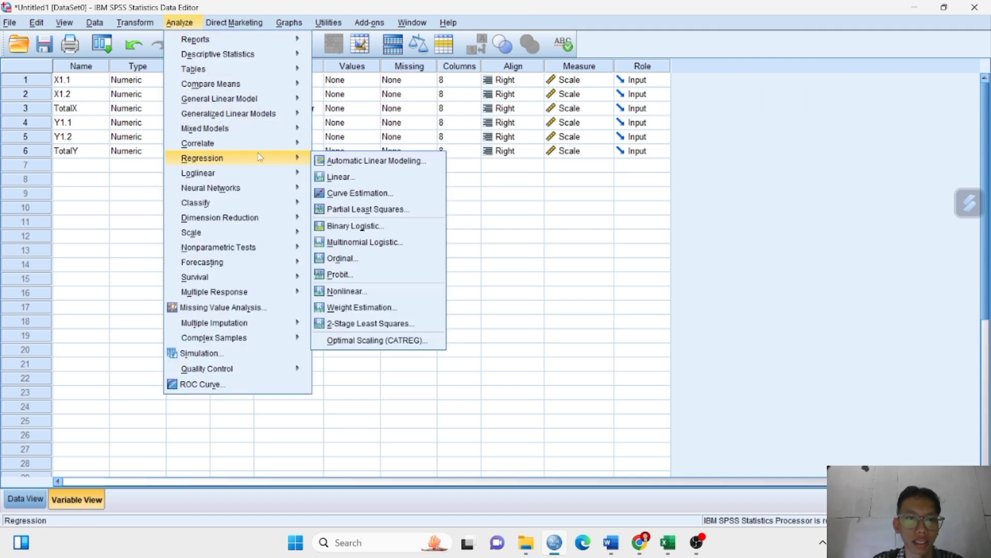
click(347, 177)
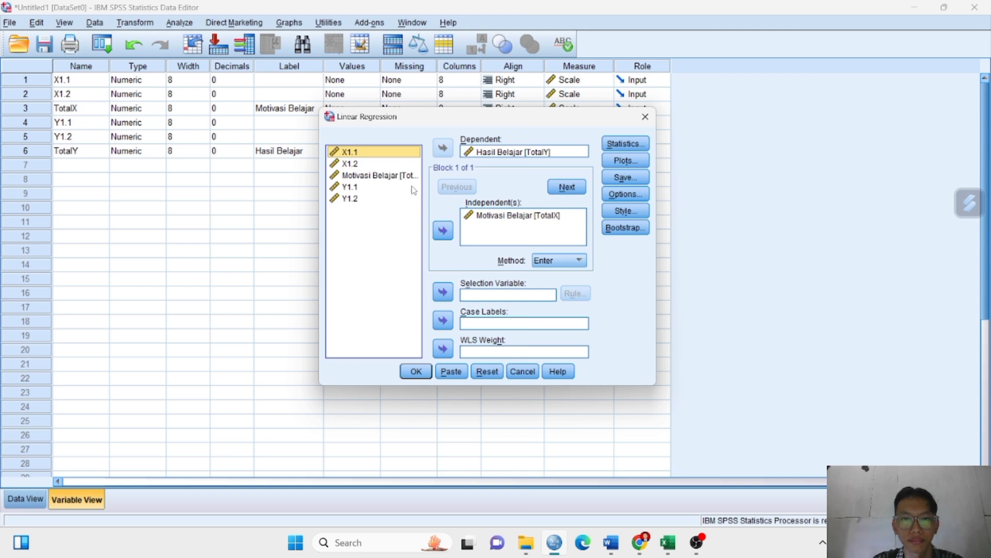
click(507, 153)
click(443, 148)
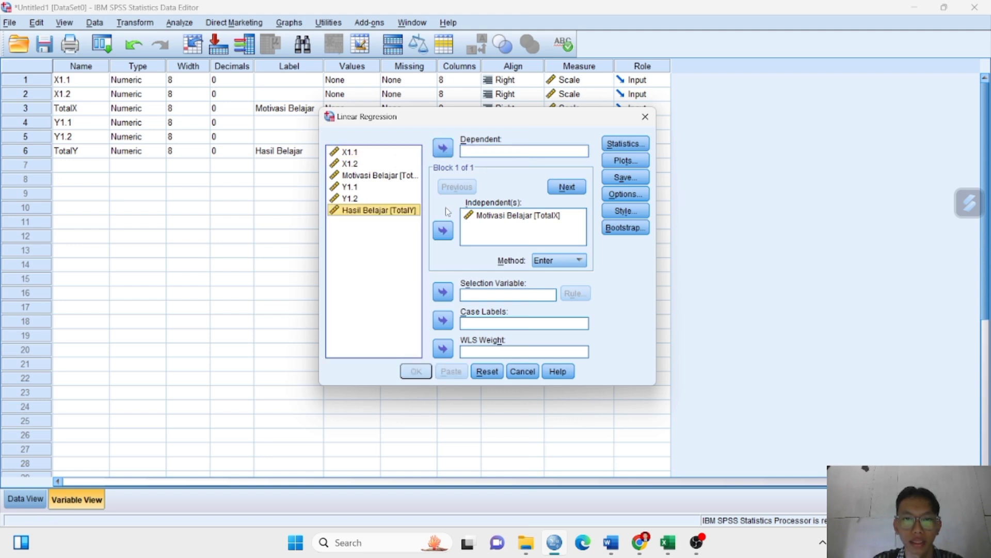
click(443, 231)
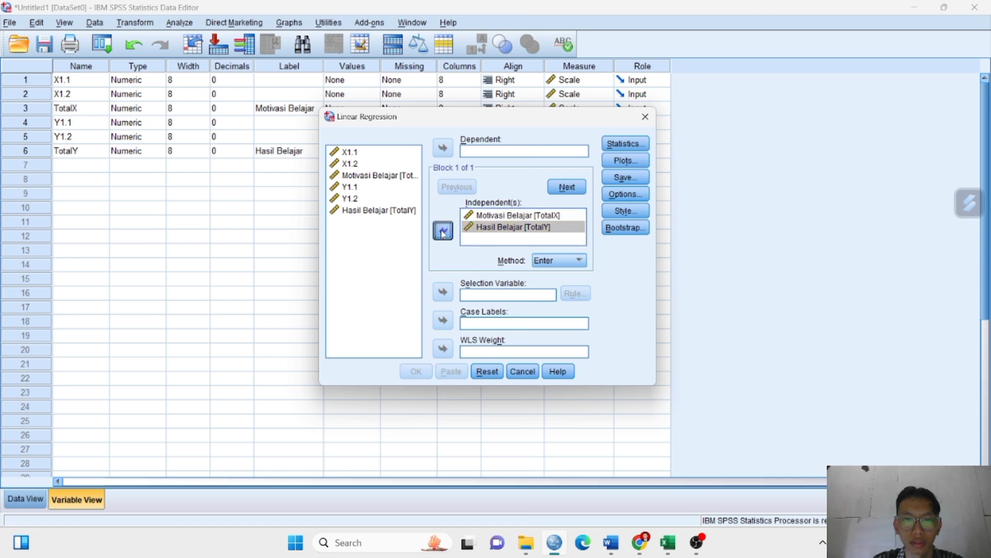
click(443, 231)
click(507, 216)
click(443, 230)
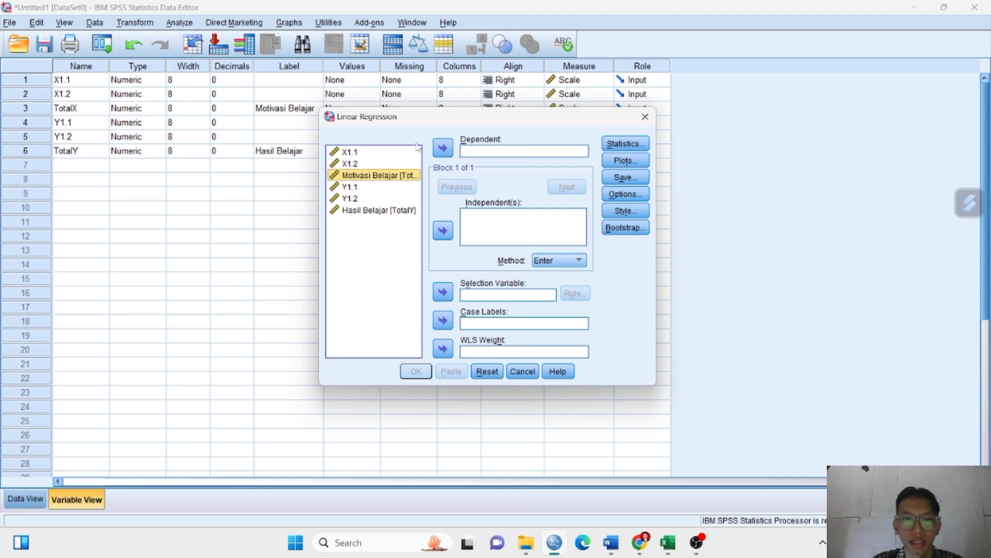
- Set Hasil Belajar as the dependent and Motivasi Belajar as the independent variable, and run the regression with the Enter method
click(382, 211)
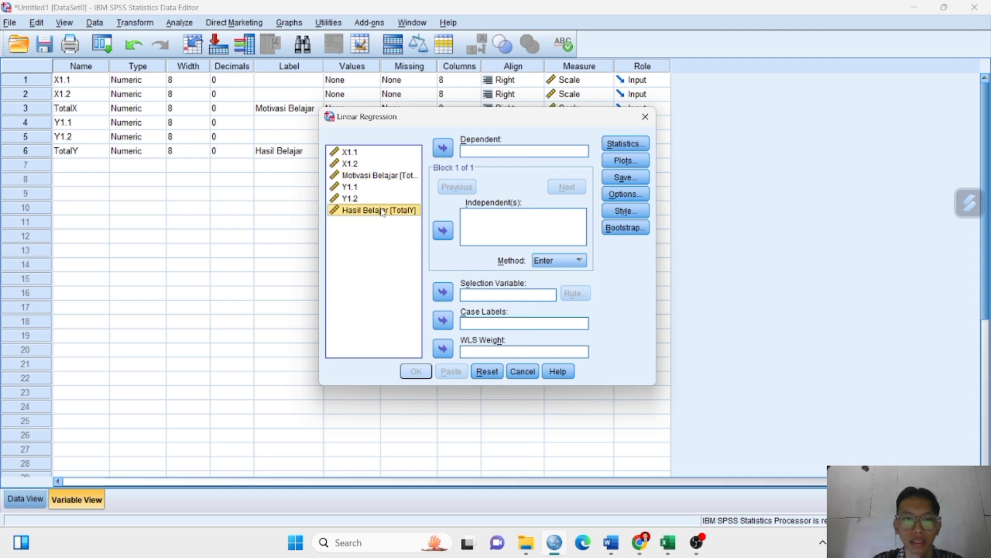
click(442, 149)
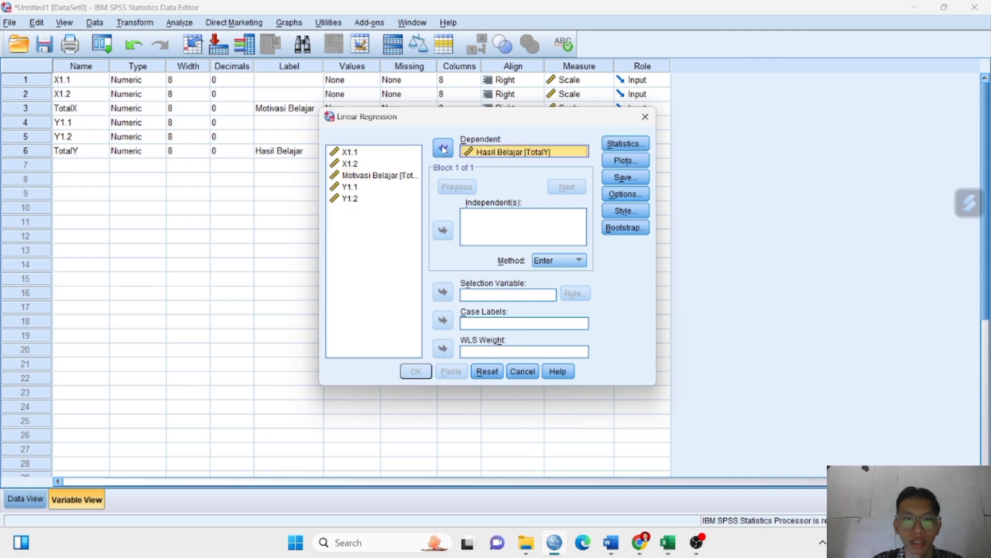
click(381, 179)
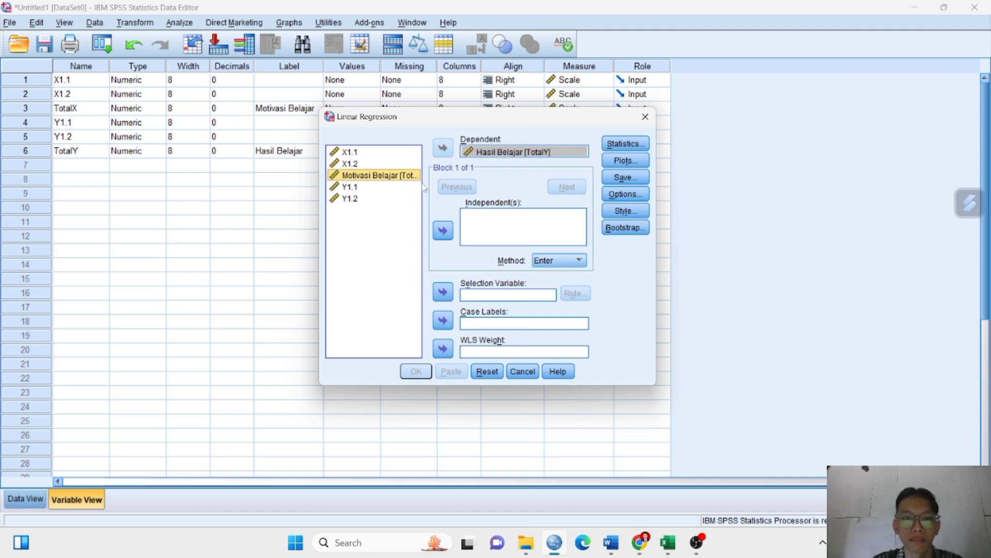
click(443, 230)
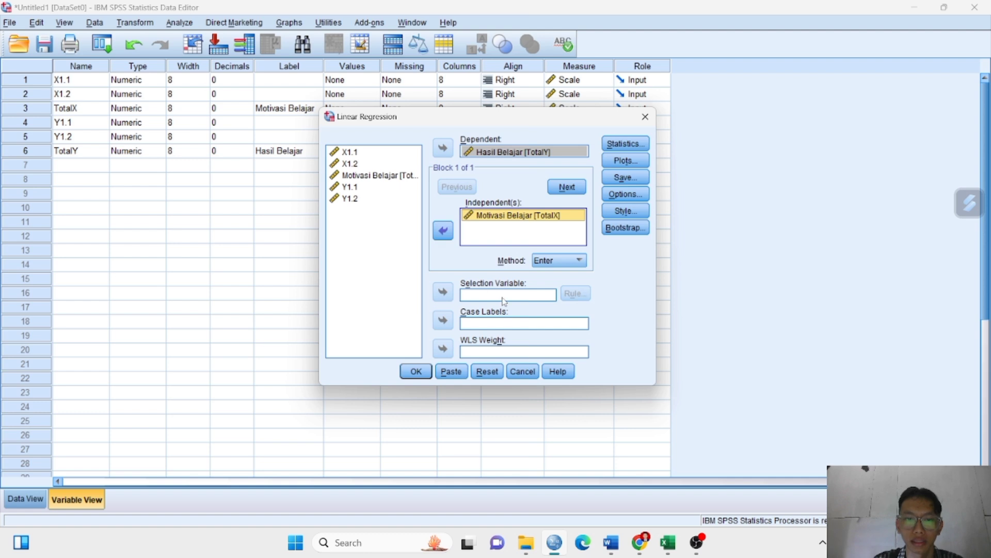
click(416, 372)
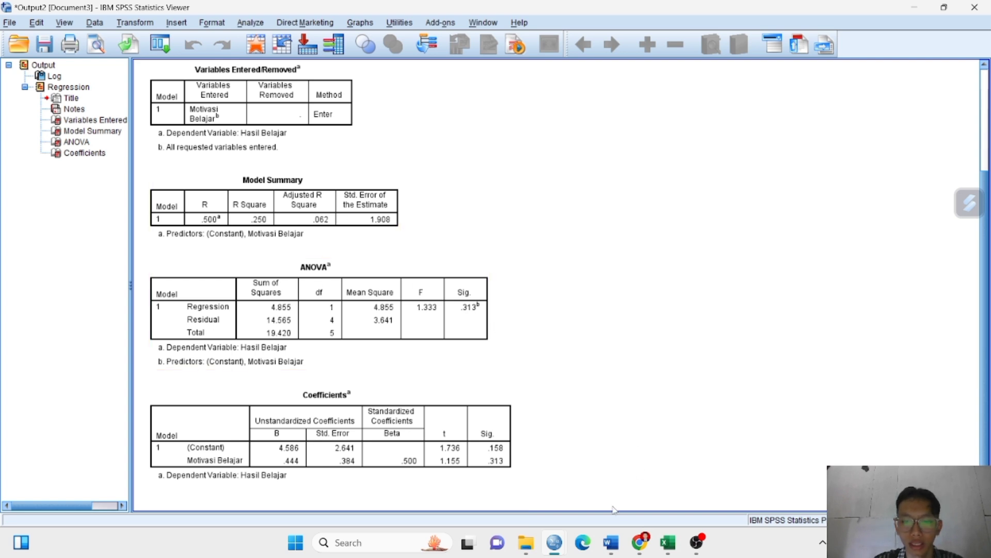
- View the interpretation notes in the Word file Document1, then examine the Model Summary table in the SPSS output
mouse_move(611, 542)
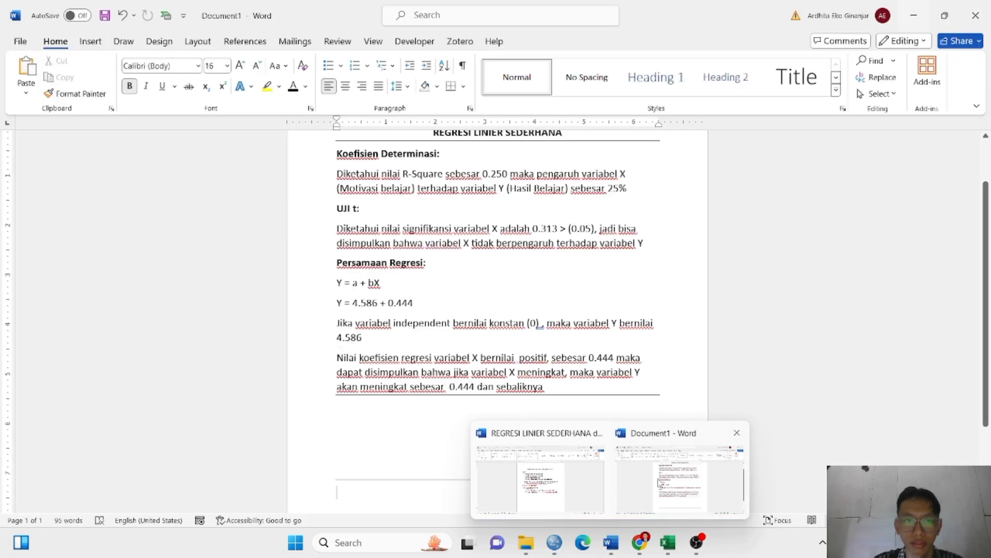
click(659, 483)
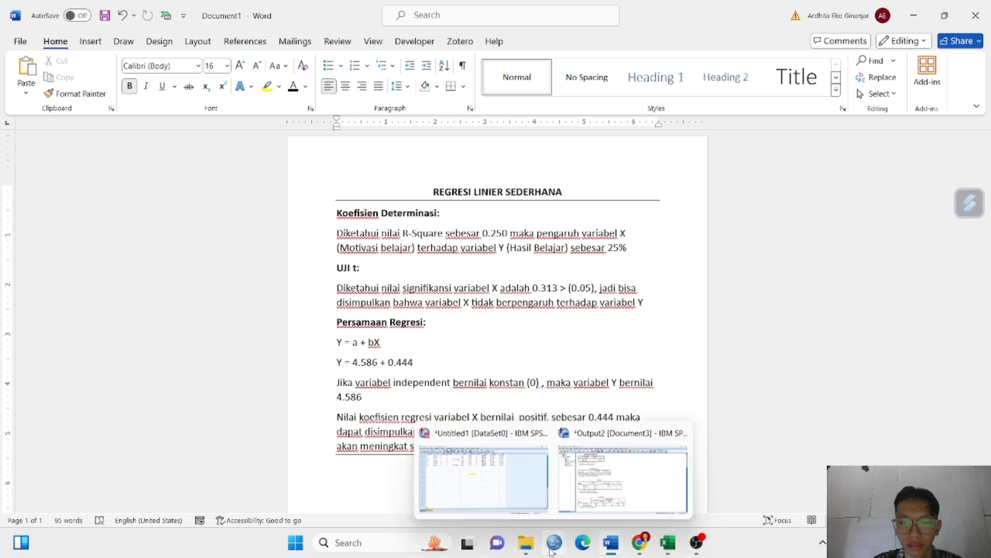
click(570, 492)
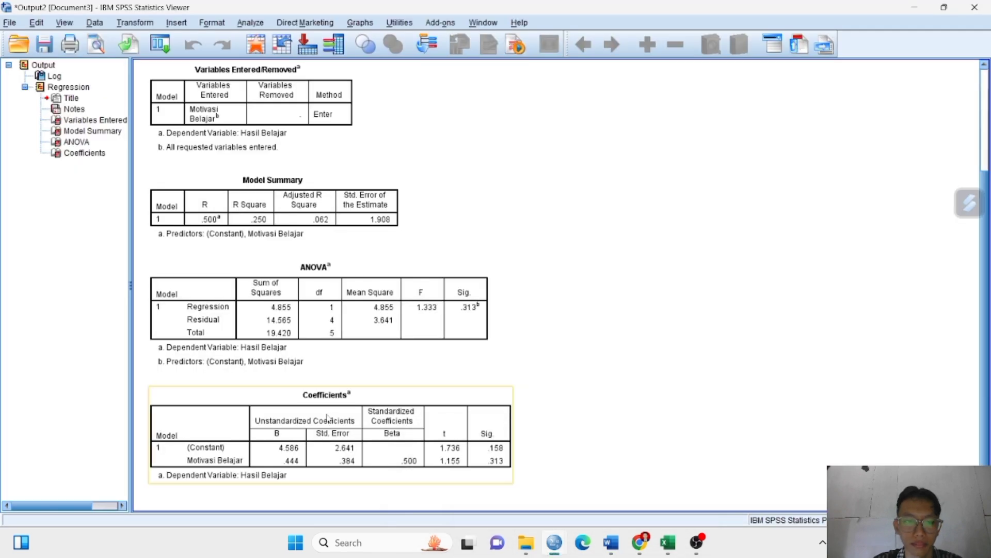
click(331, 213)
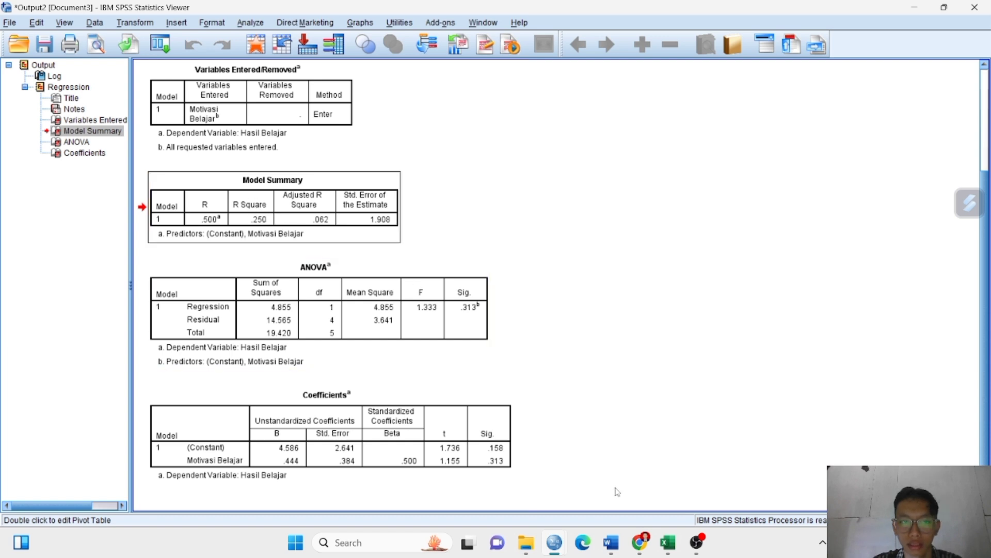
- Switch to Document1 in Word and read the Koefisien Determinasi paragraph on the R-Square value and the influence of X on Y
click(610, 547)
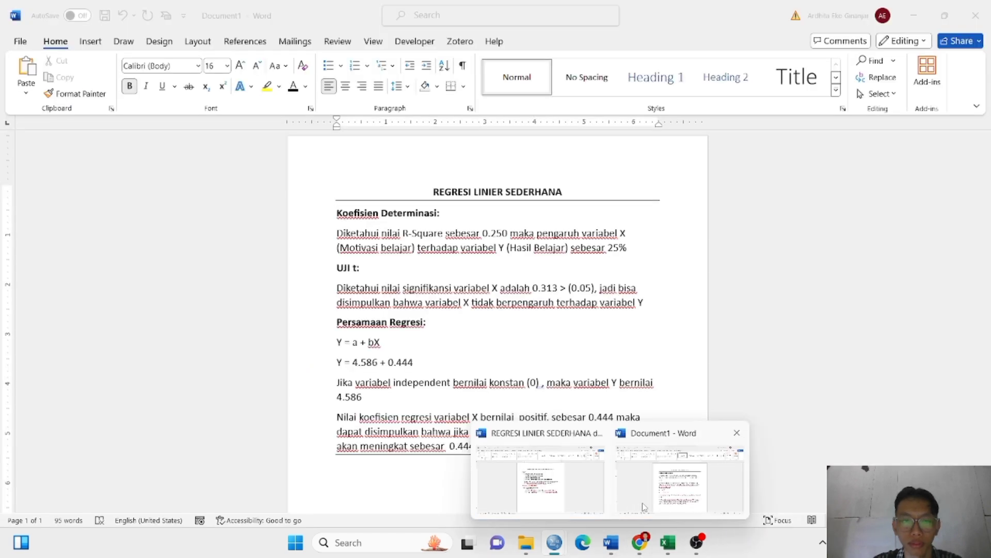
click(643, 501)
click(513, 237)
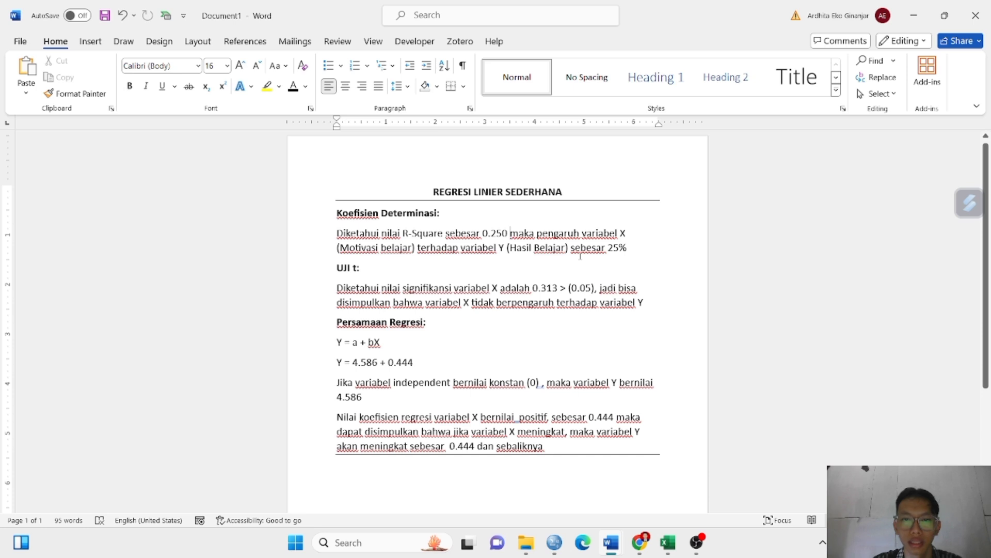
drag(613, 247, 628, 248)
click(361, 268)
click(415, 248)
click(609, 248)
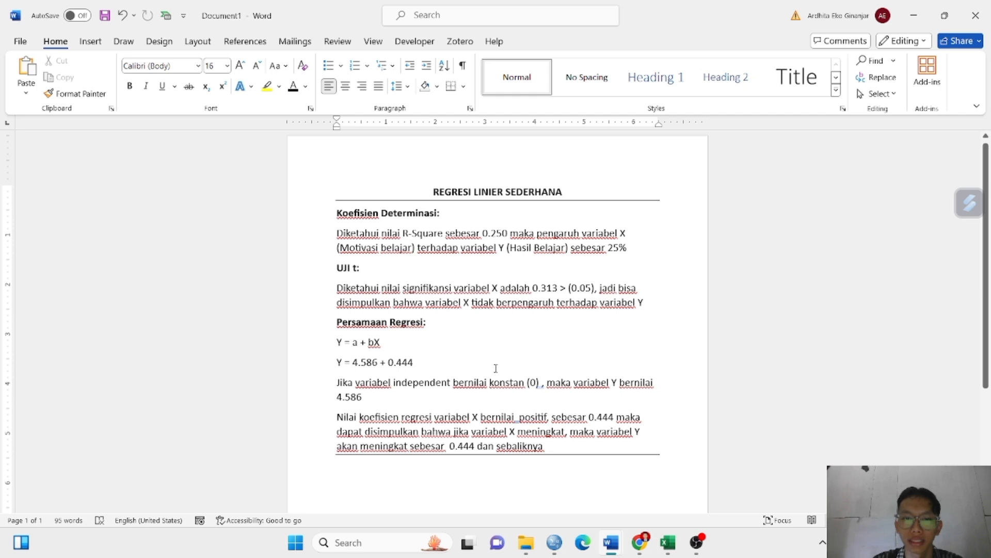
- Read the UJI t section of the notes on the significance value of variable X
click(449, 317)
click(414, 289)
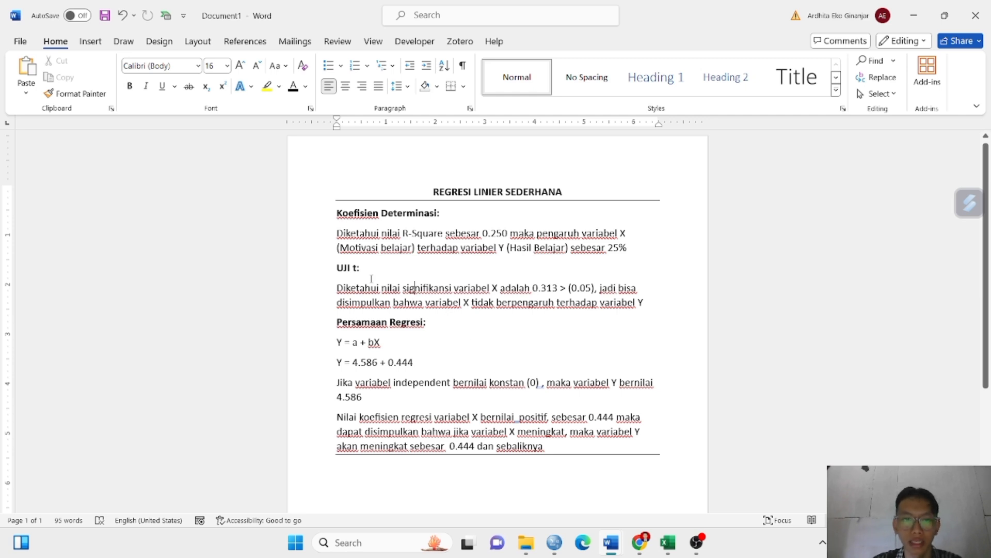
click(355, 268)
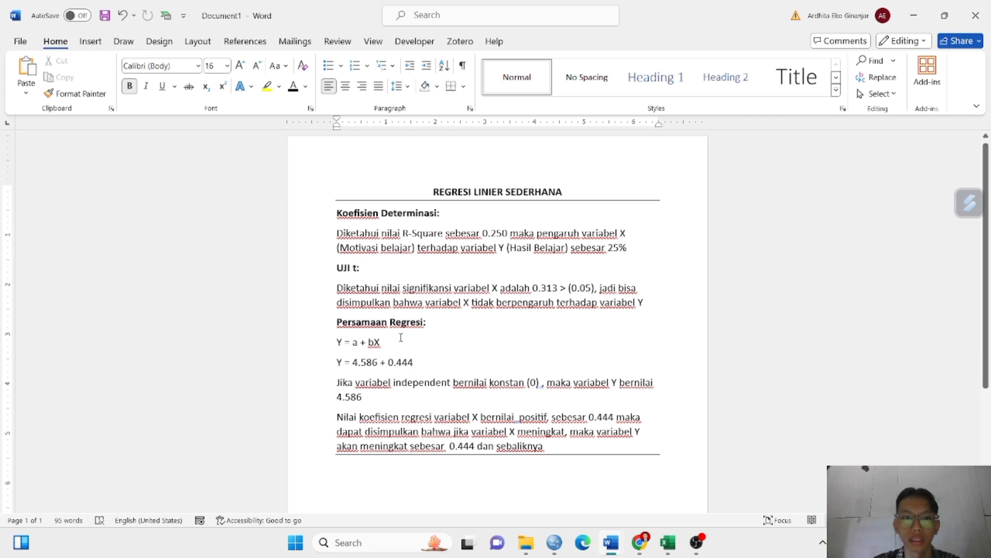
scroll(401, 338, up, 1)
click(369, 288)
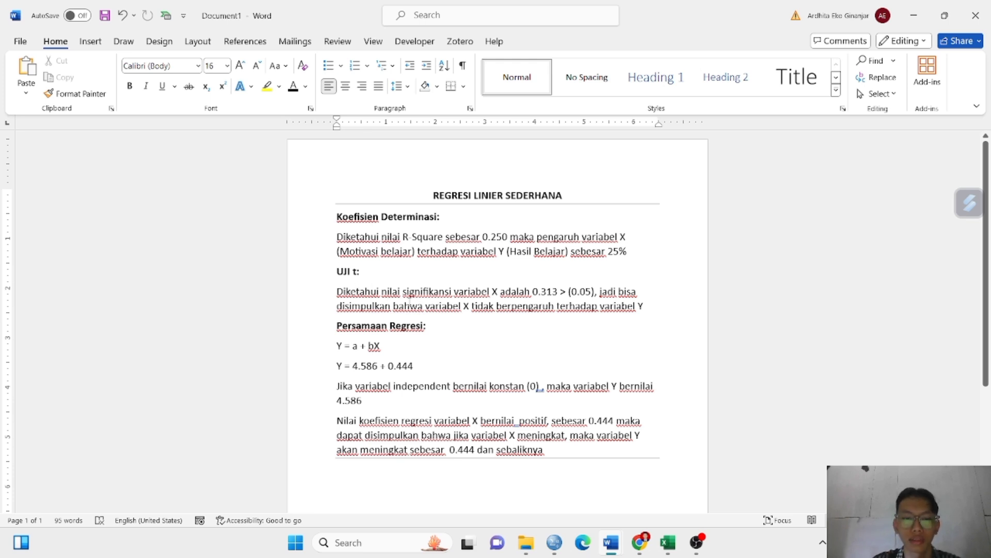
click(398, 294)
scroll(399, 298, down, 1)
click(472, 305)
click(387, 273)
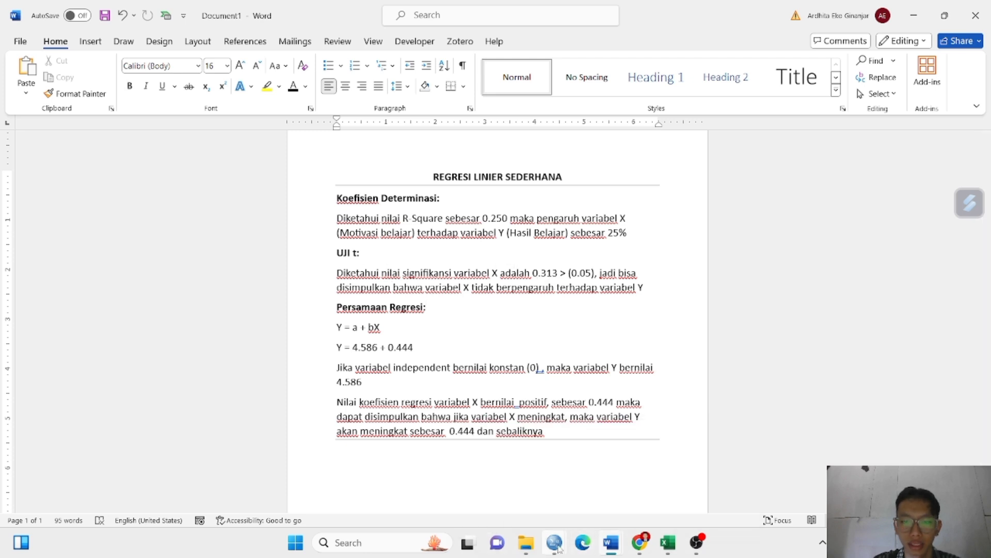
- Check the Coefficients table in the SPSS output against the significance value in the UJI t paragraph of the Word notes
mouse_move(556, 547)
click(599, 477)
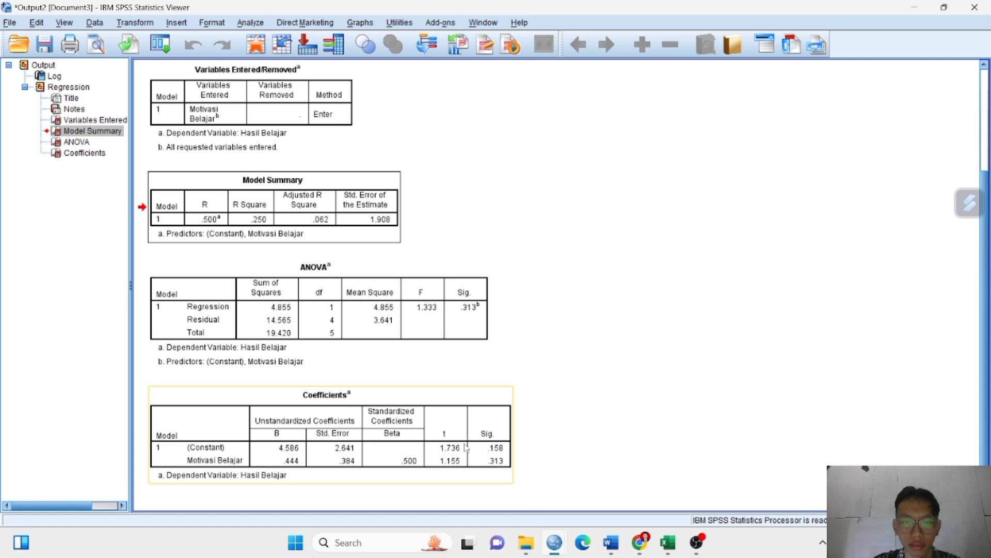
mouse_move(611, 542)
mouse_move(638, 481)
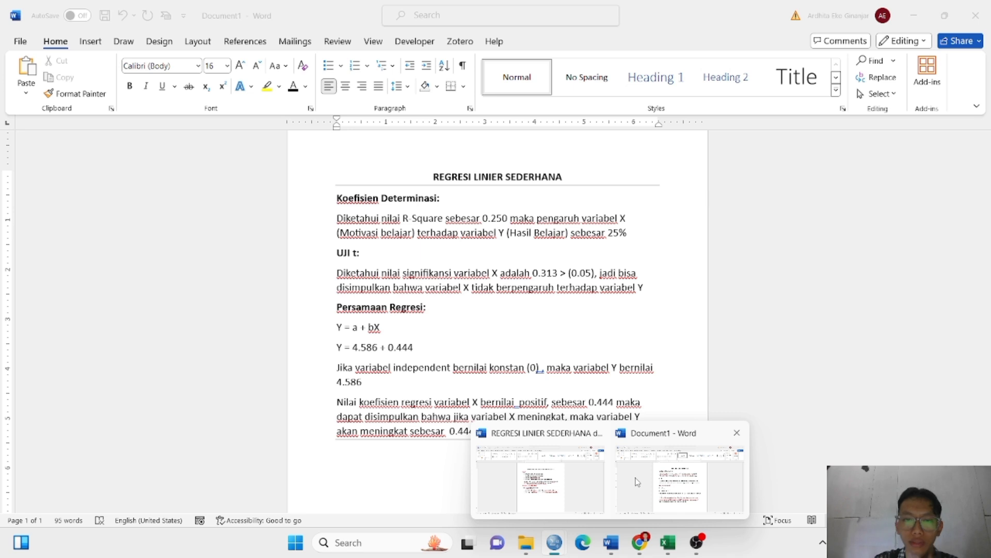
click(554, 543)
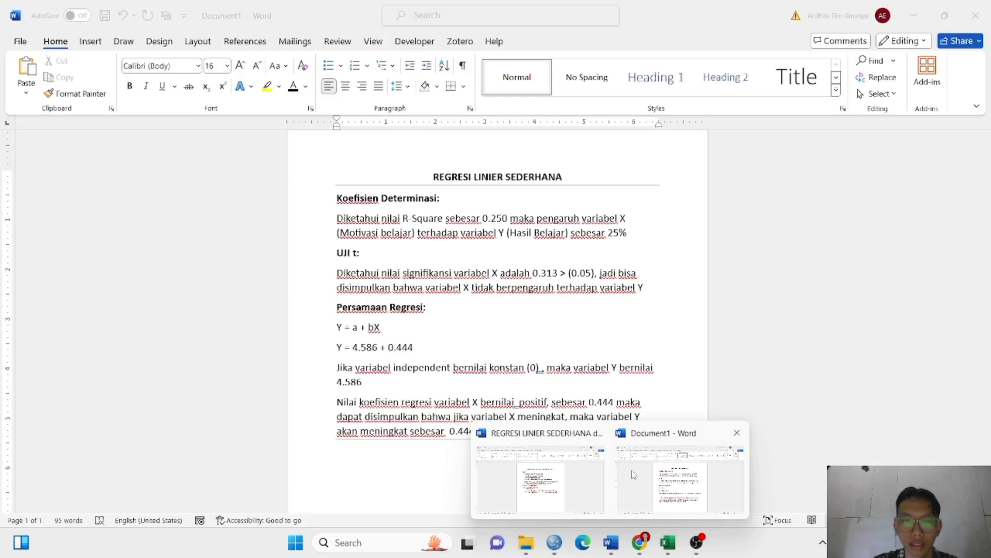
click(631, 470)
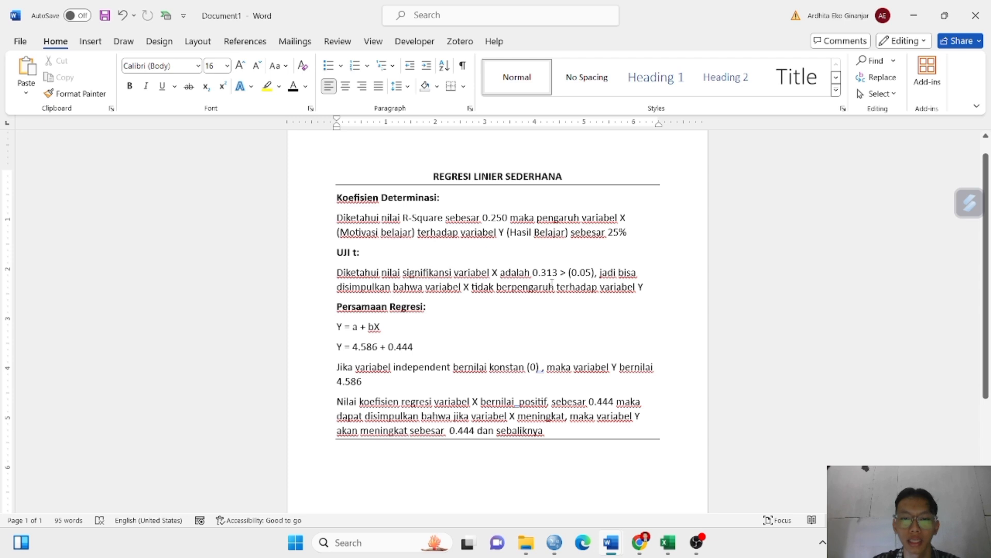
drag(534, 272, 559, 273)
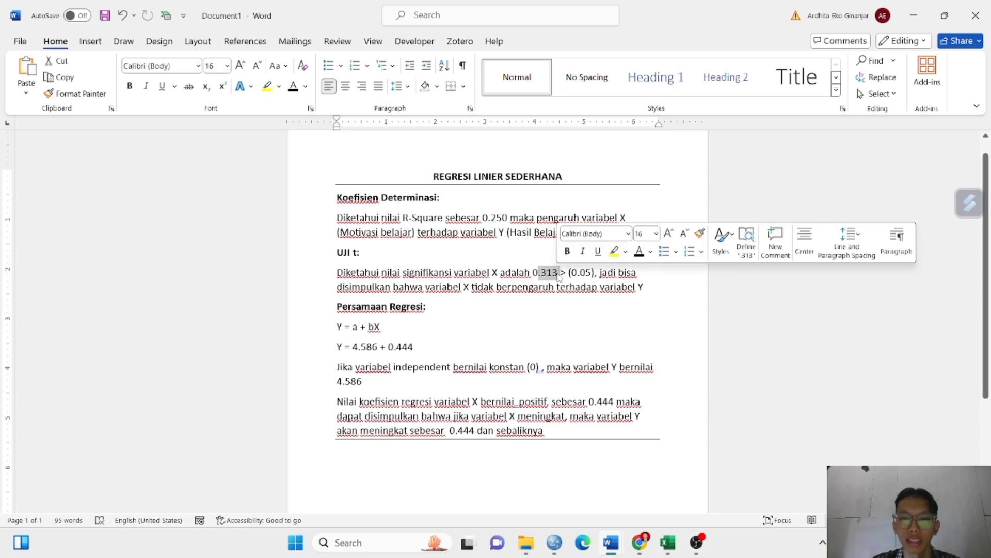
click(528, 288)
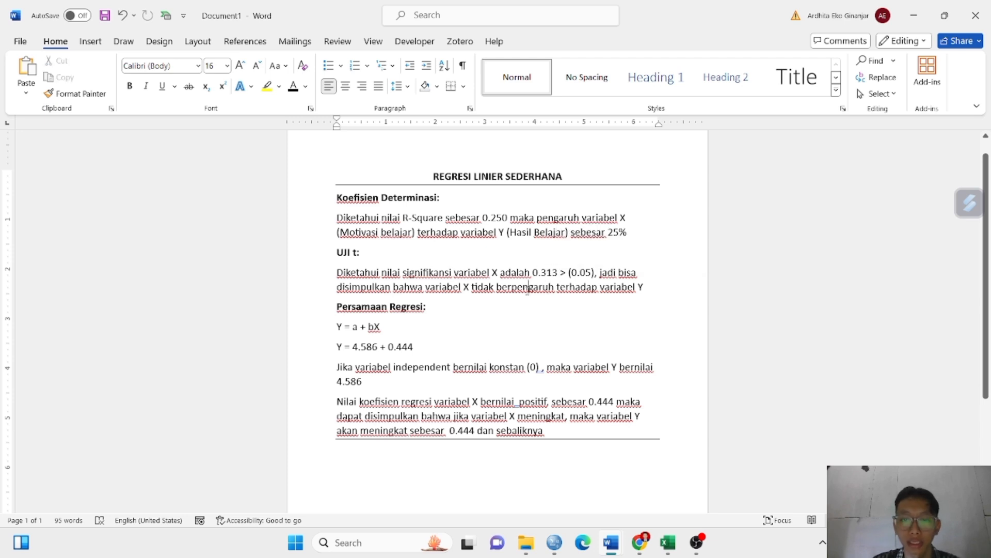
- Read the Persamaan Regresi section, covering the equation Y = a + bX and its interpretation
scroll(531, 356, down, 1)
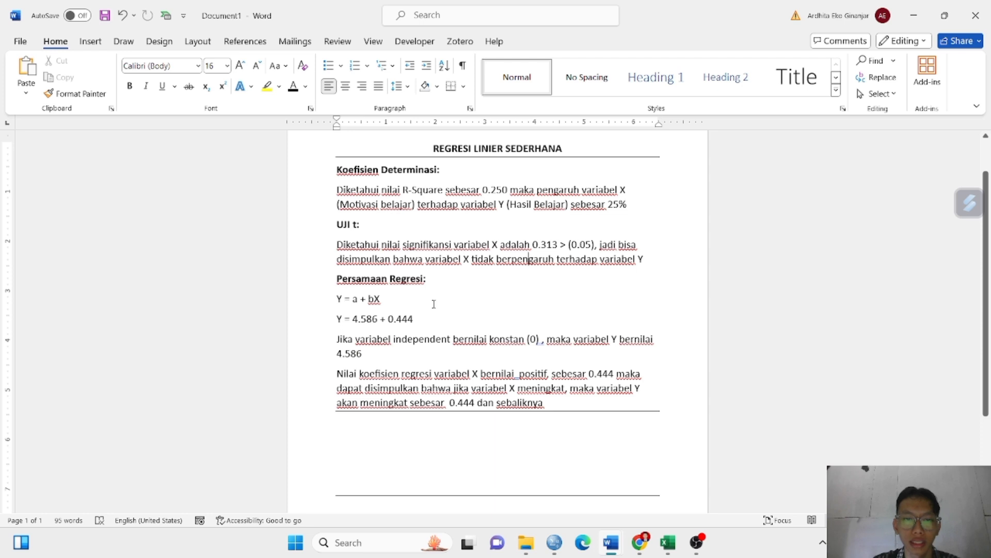
drag(337, 278, 434, 290)
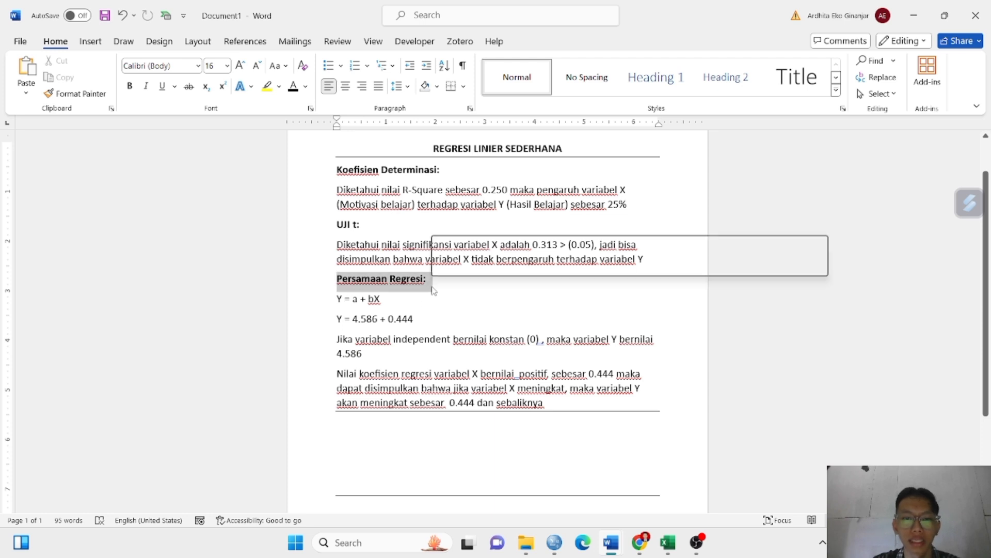
click(442, 337)
scroll(442, 336, down, 1)
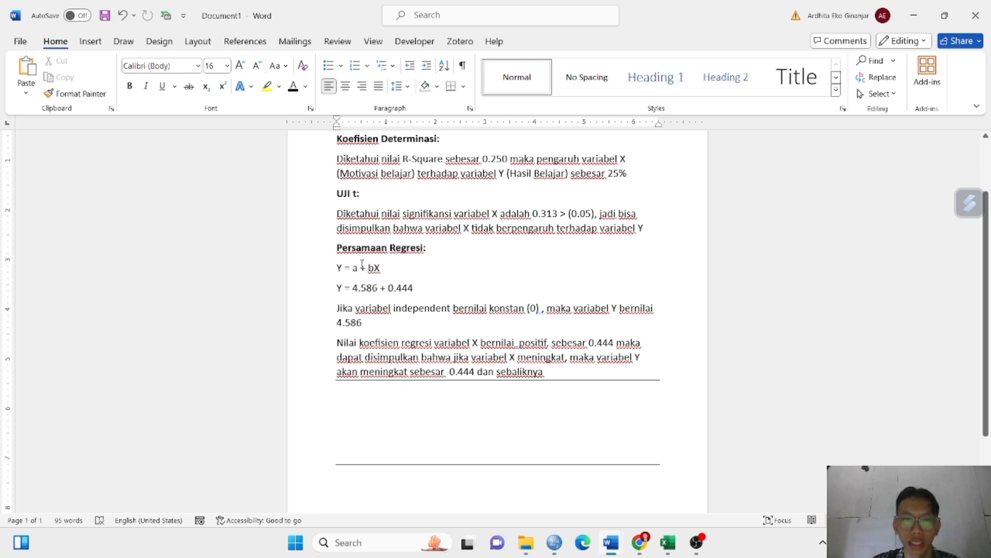
scroll(362, 264, up, 1)
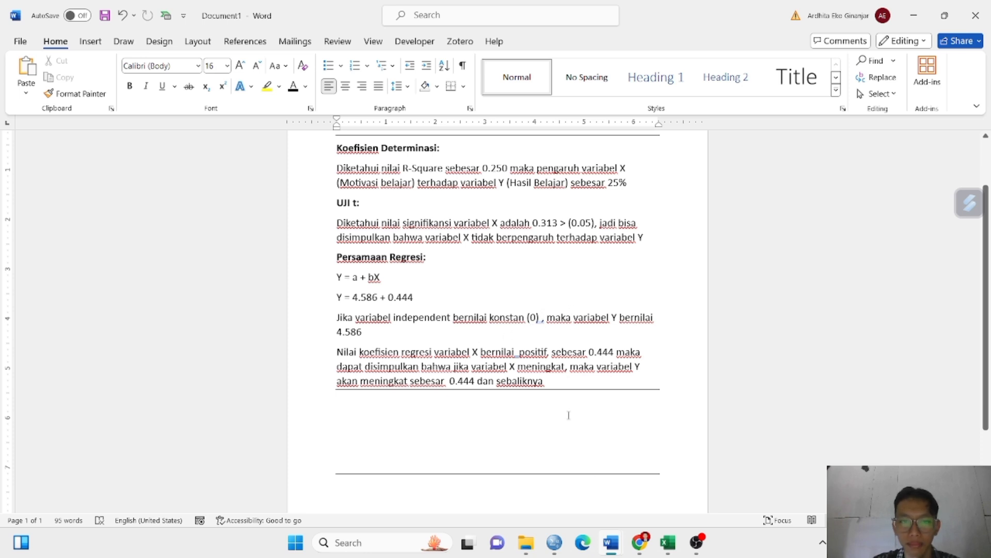
- Check the unstandardized B values in the SPSS Coefficients table against the regression equation in the Word notes
mouse_move(554, 550)
click(615, 493)
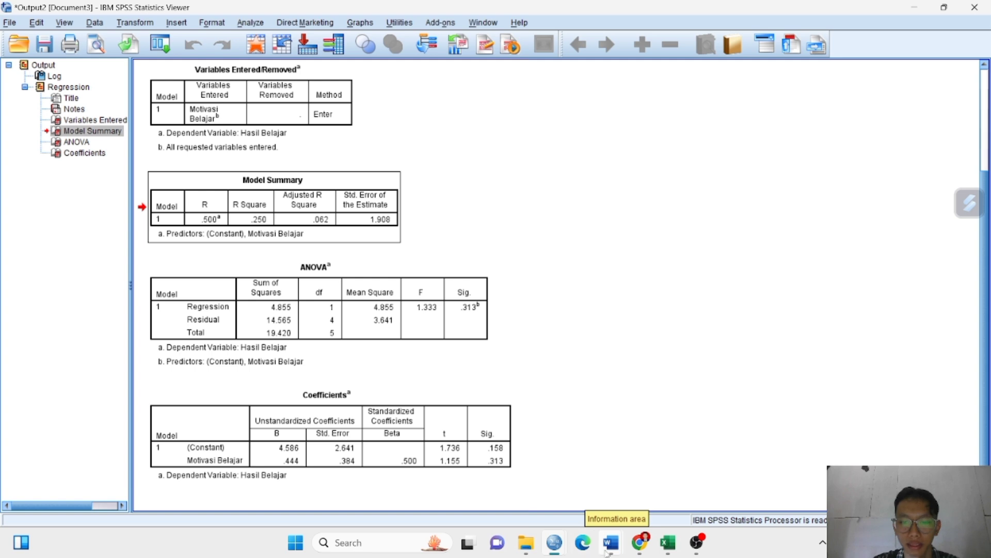
mouse_move(609, 551)
click(661, 490)
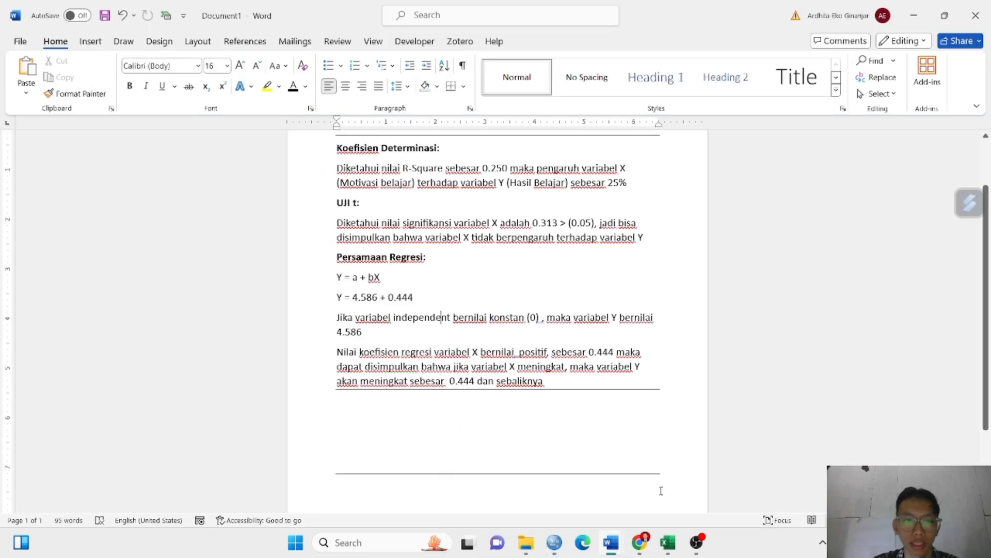
drag(336, 297, 419, 299)
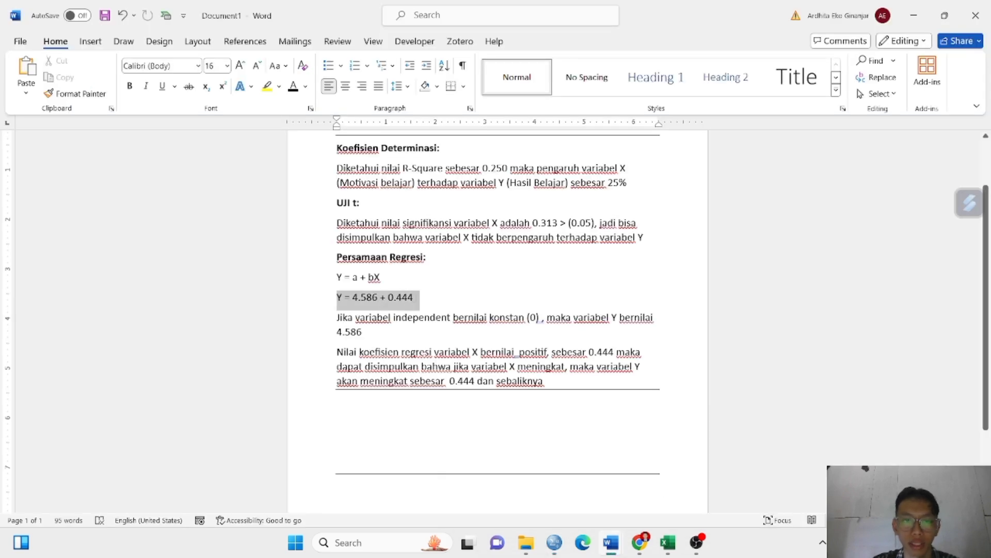
- Read the interpretation of the constant under Persamaan Regresi and compare it with the equation line above
click(419, 319)
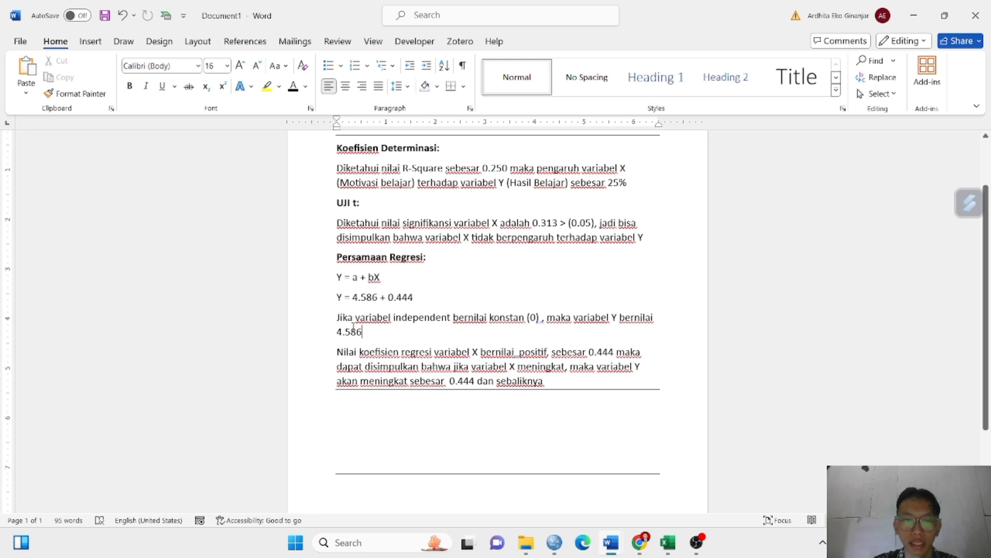
click(489, 318)
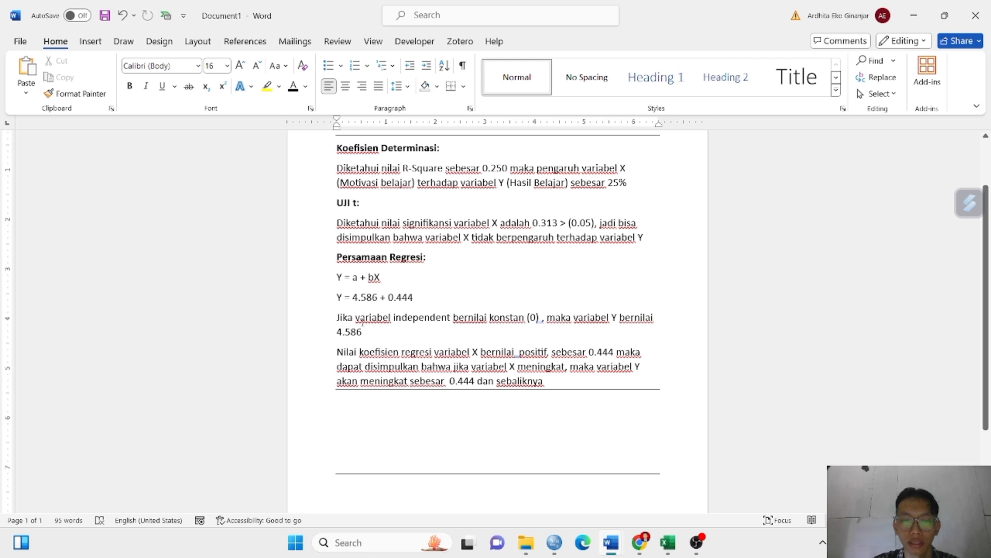
drag(336, 329, 368, 333)
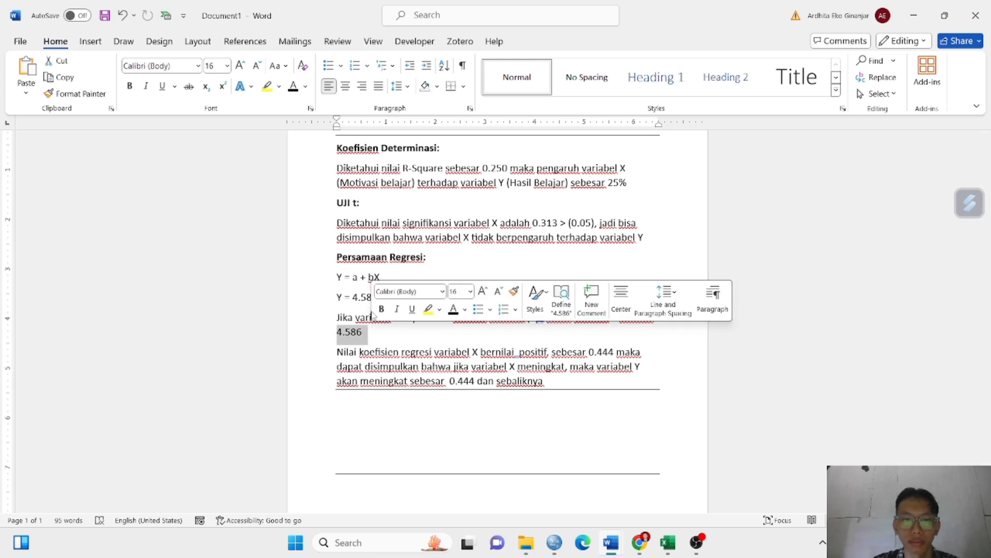
click(361, 295)
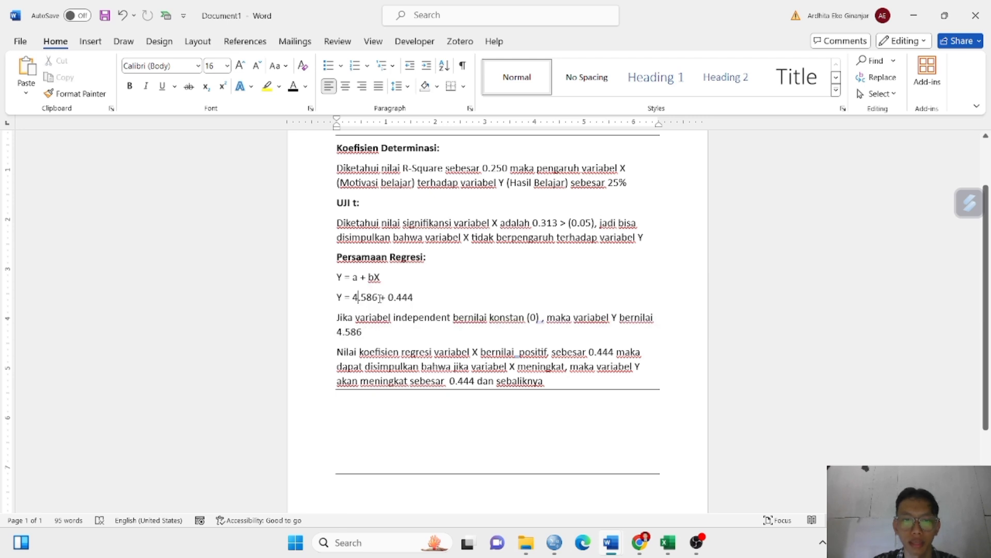
drag(359, 297, 413, 298)
click(387, 400)
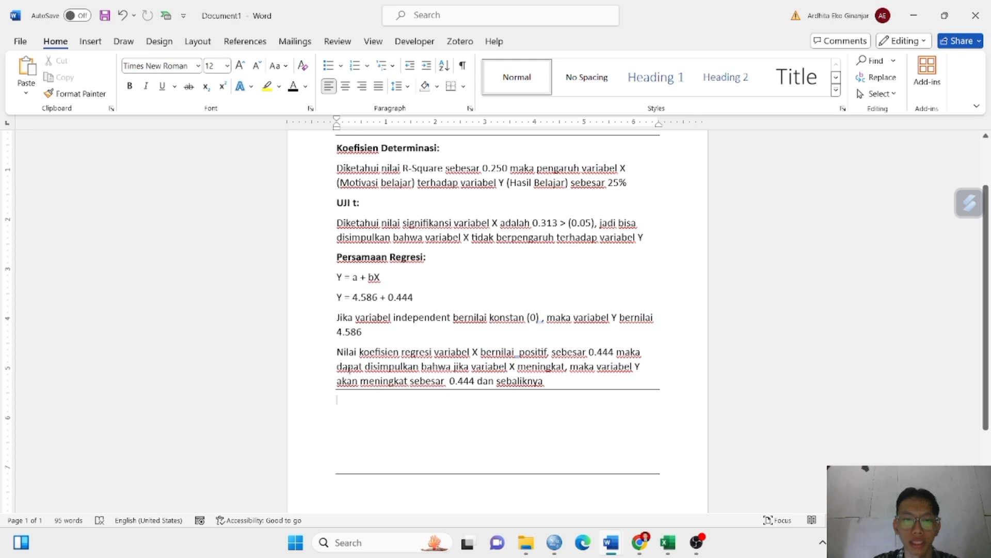
- Read the regression coefficient paragraph for variable X and check it against the Motivasi Belajar row of the SPSS Coefficients table
drag(337, 352, 471, 363)
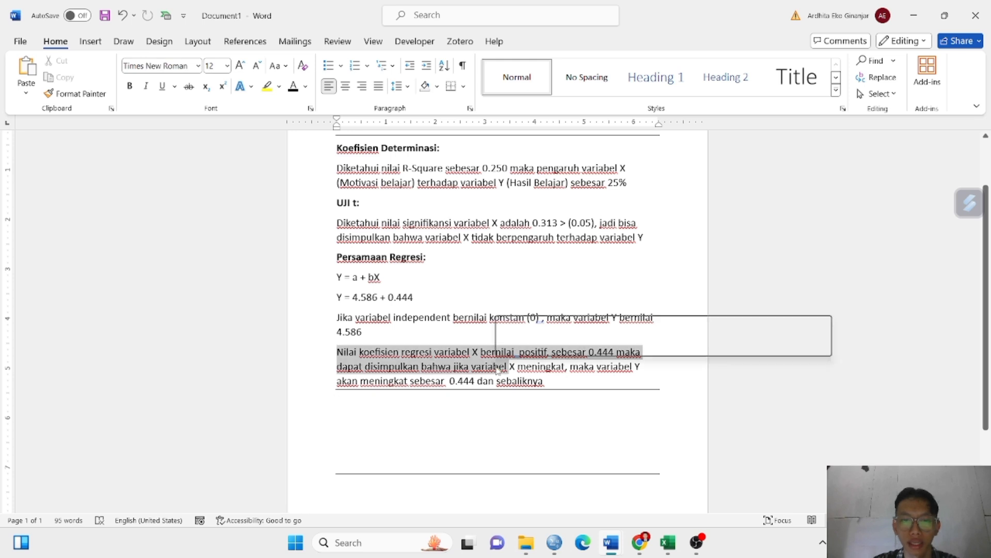
click(471, 363)
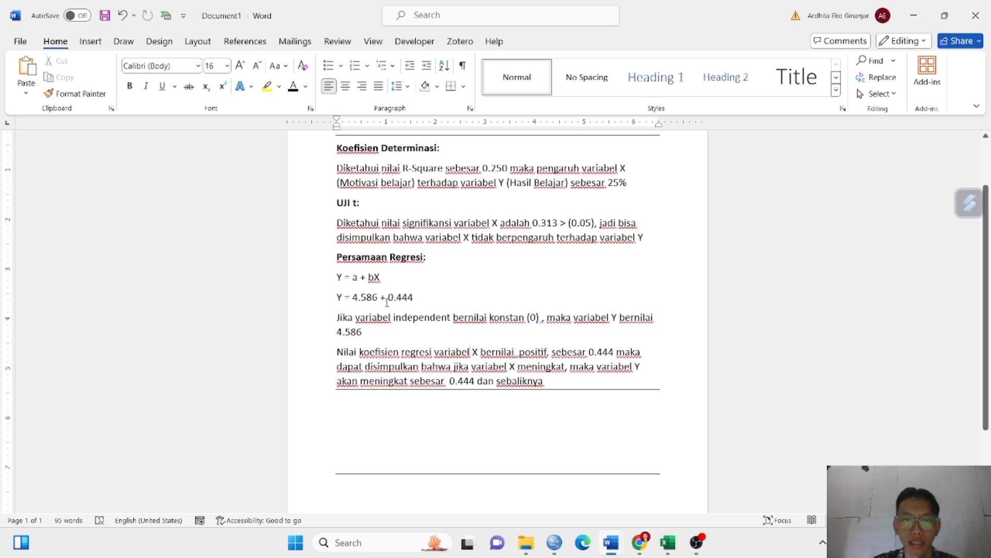
mouse_move(555, 542)
click(625, 480)
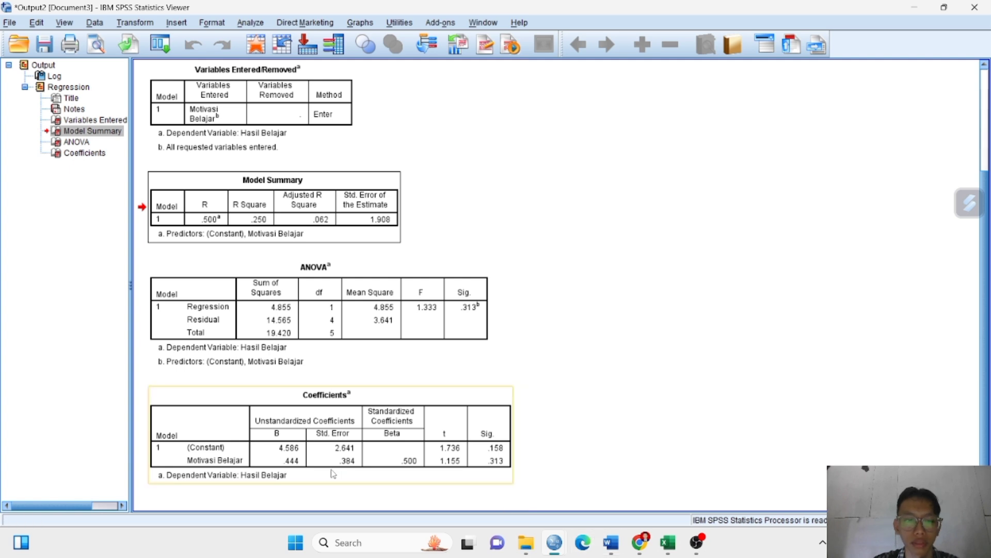
mouse_move(610, 542)
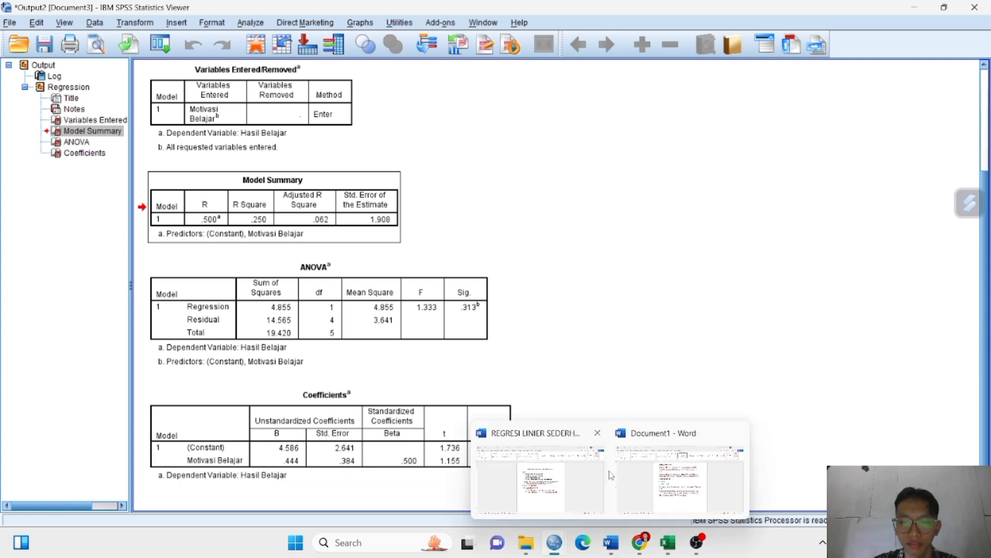
click(645, 477)
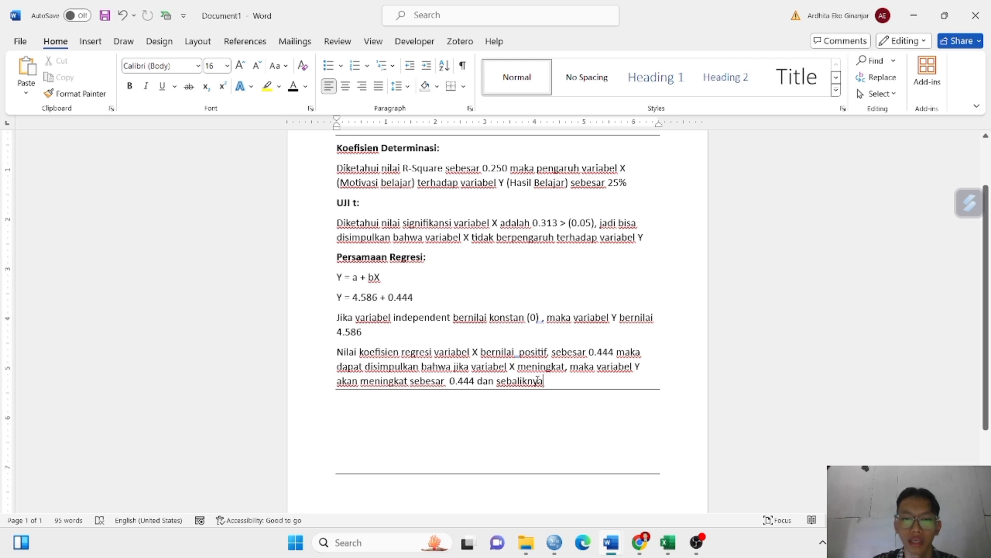
double_click(461, 381)
click(534, 382)
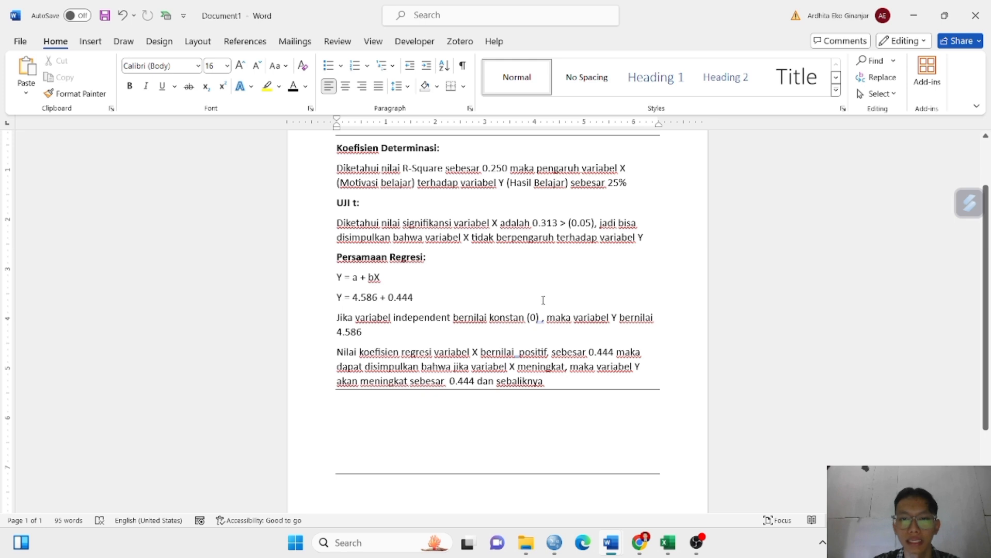
- Review the full REGRESI LINIER SEDERHANA notes from Koefisien Determinasi through Persamaan Regresi
scroll(556, 329, up, 1)
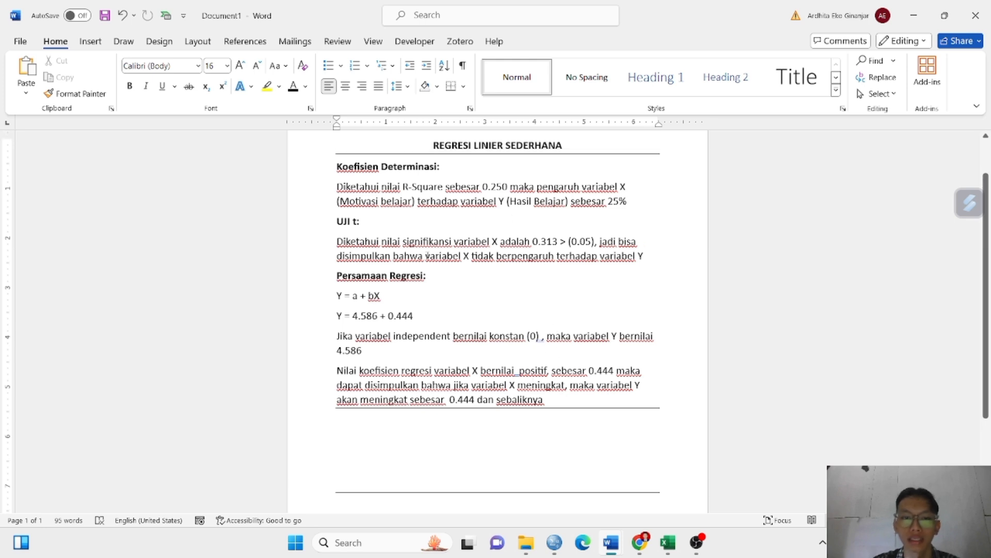
scroll(532, 385, up, 2)
scroll(467, 369, down, 3)
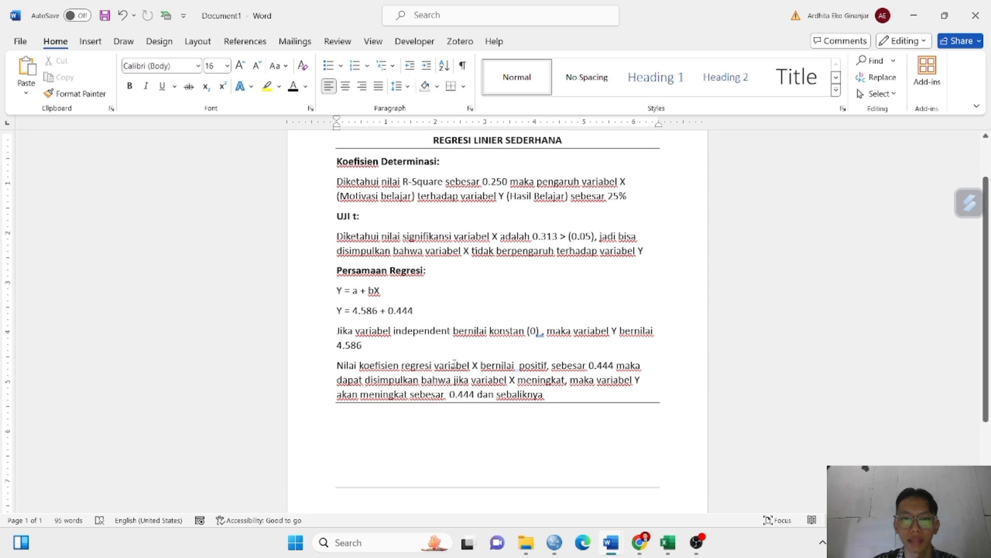
scroll(455, 362, up, 2)
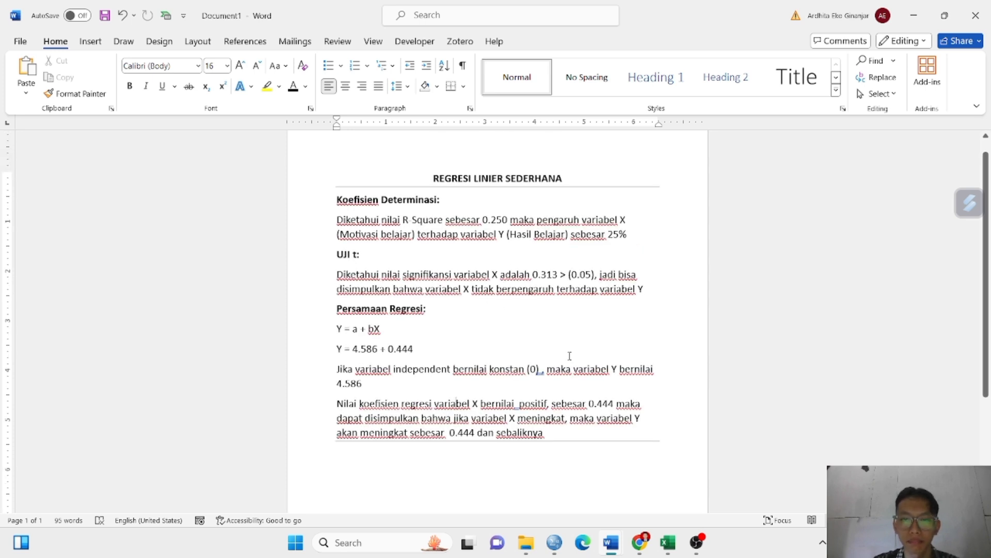
scroll(587, 387, down, 1)
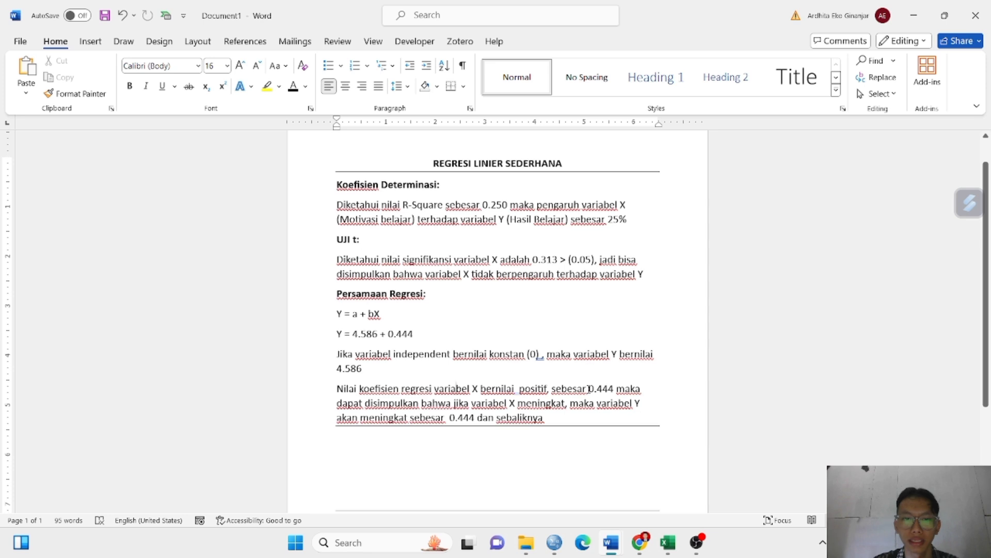
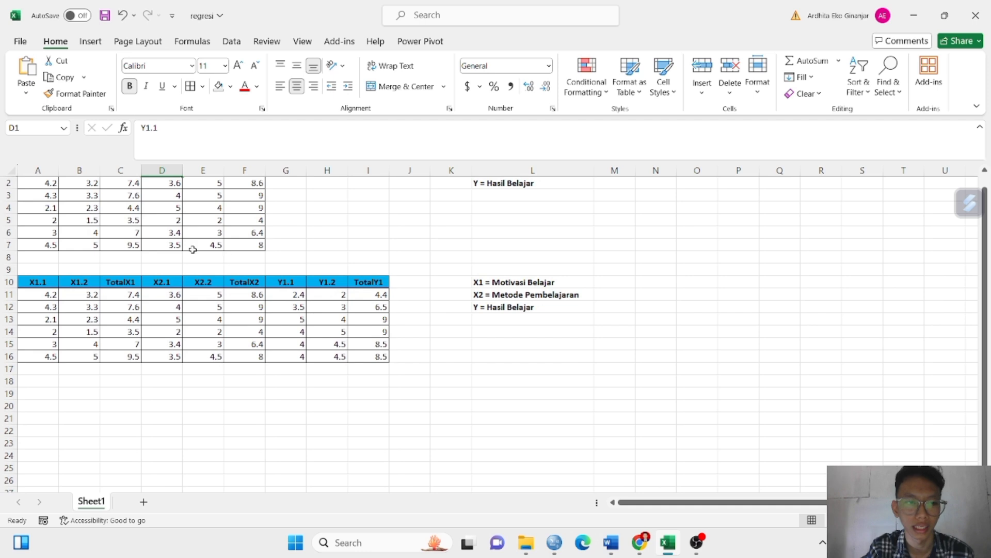
- In the regresi workbook in Excel, examine the X1.1, X1.2, TotalX1 and TotalX2 columns of the second data table
click(40, 285)
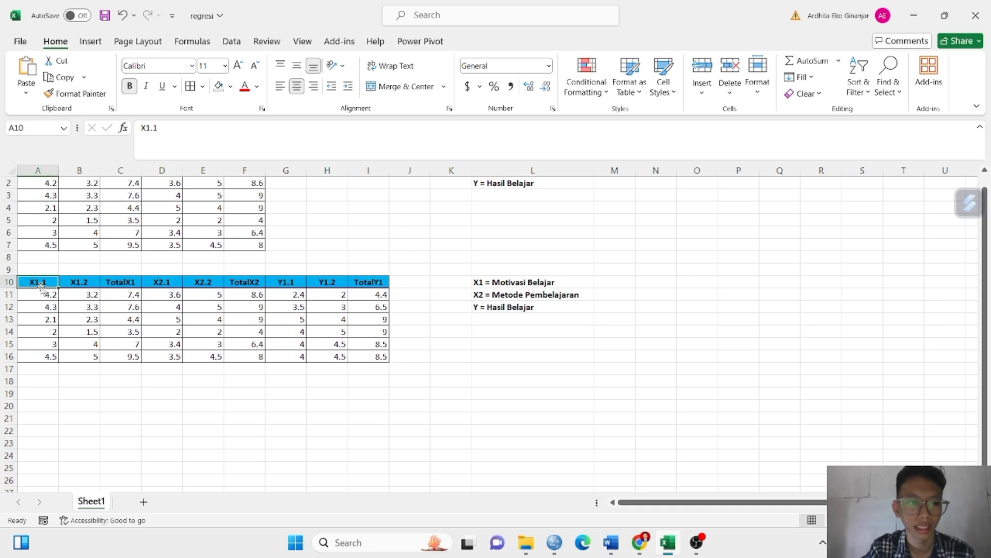
click(76, 285)
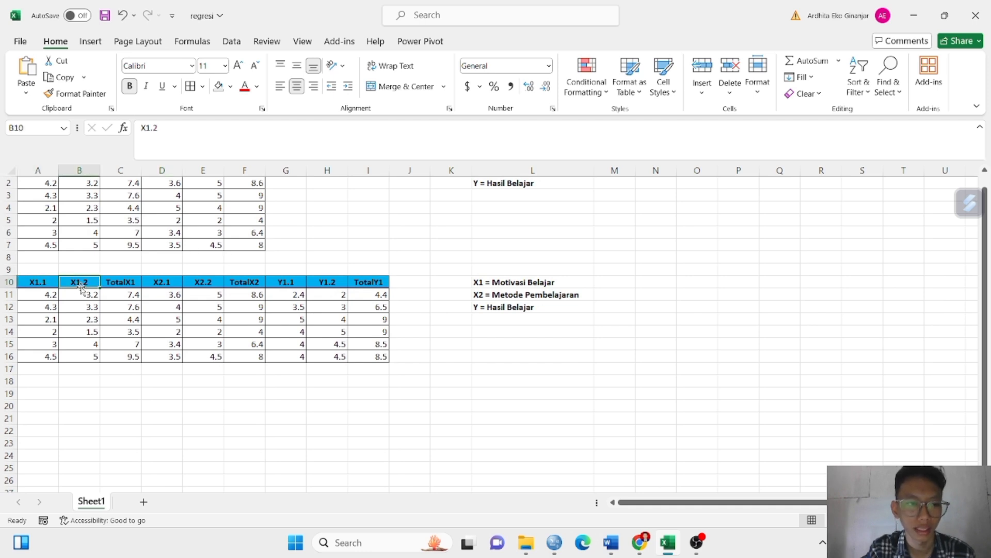
click(104, 307)
click(110, 283)
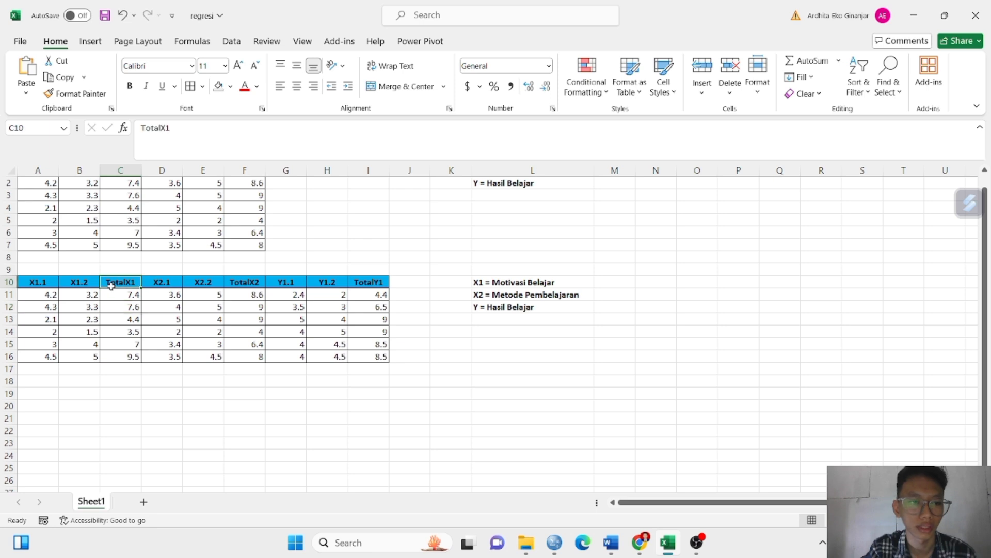
drag(122, 282, 127, 356)
click(242, 294)
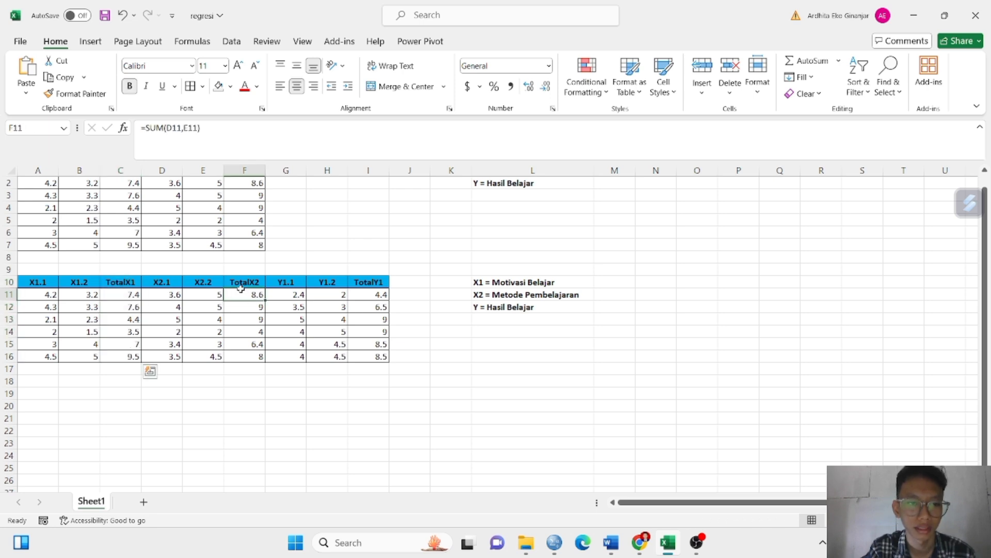
drag(244, 282, 247, 357)
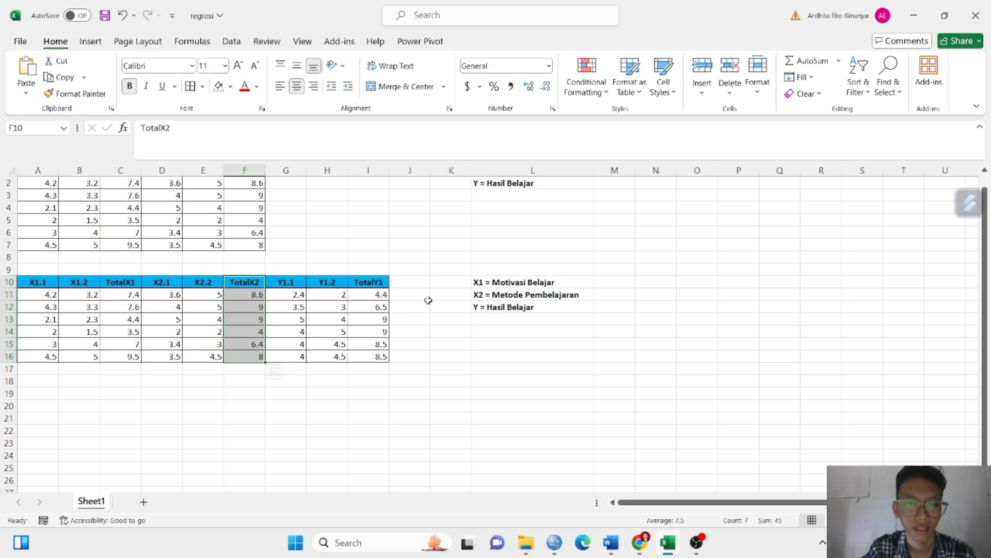
click(426, 297)
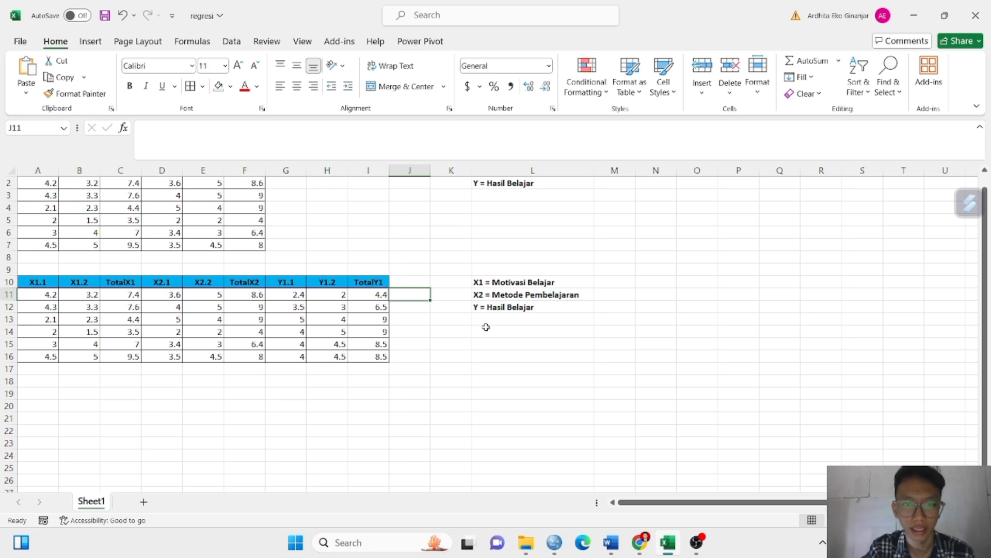
- Examine the X1, X2 and Y variable definitions in cells L10:L12 beside the second data table
click(482, 364)
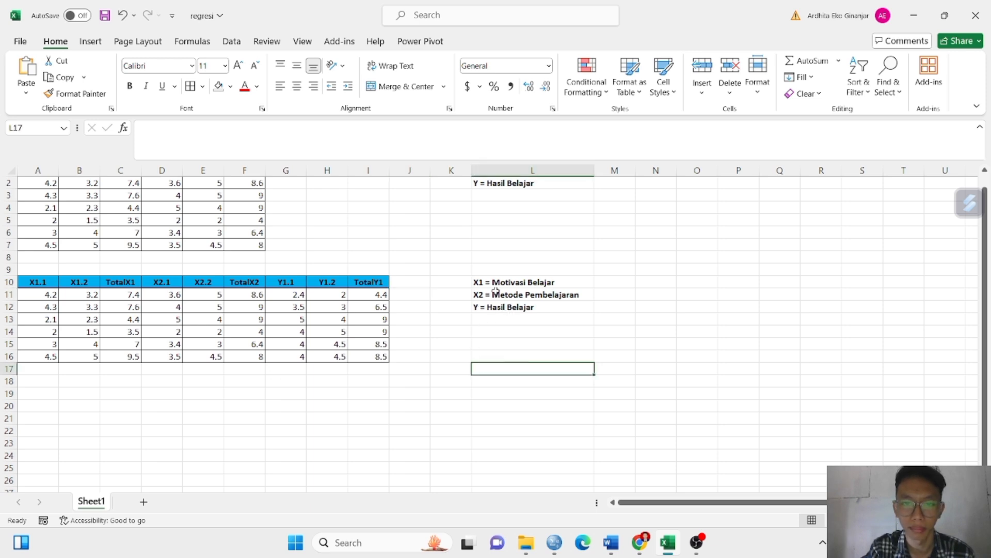
click(482, 311)
click(499, 346)
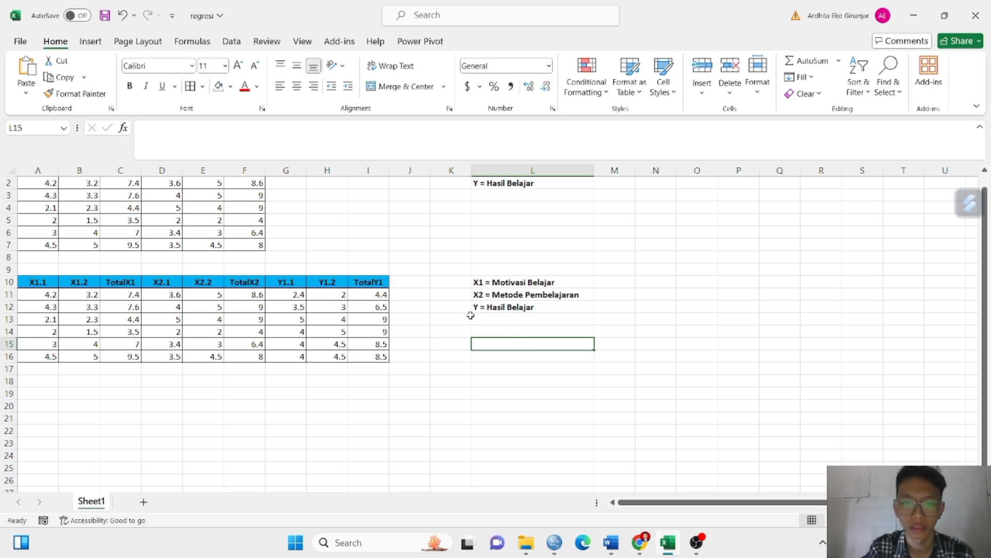
click(493, 309)
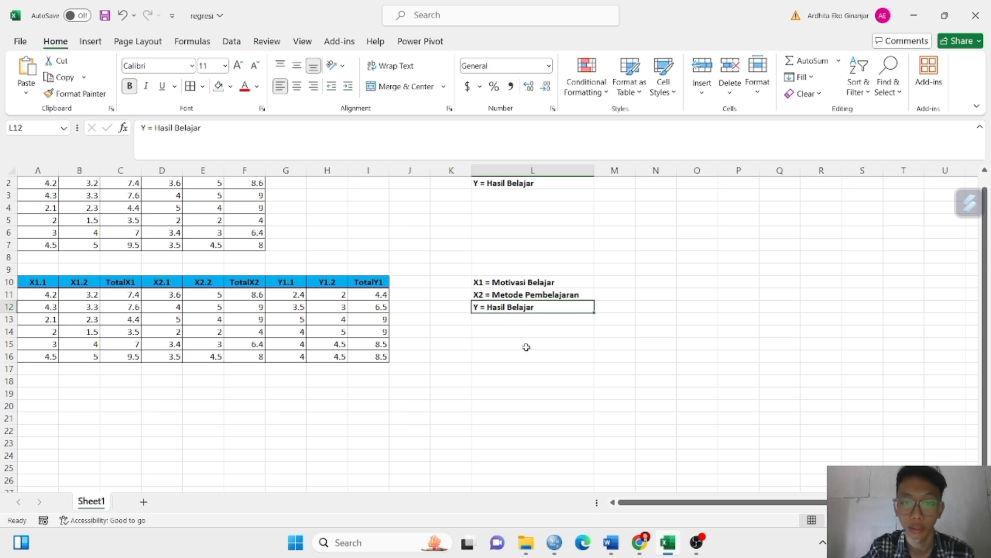
click(506, 292)
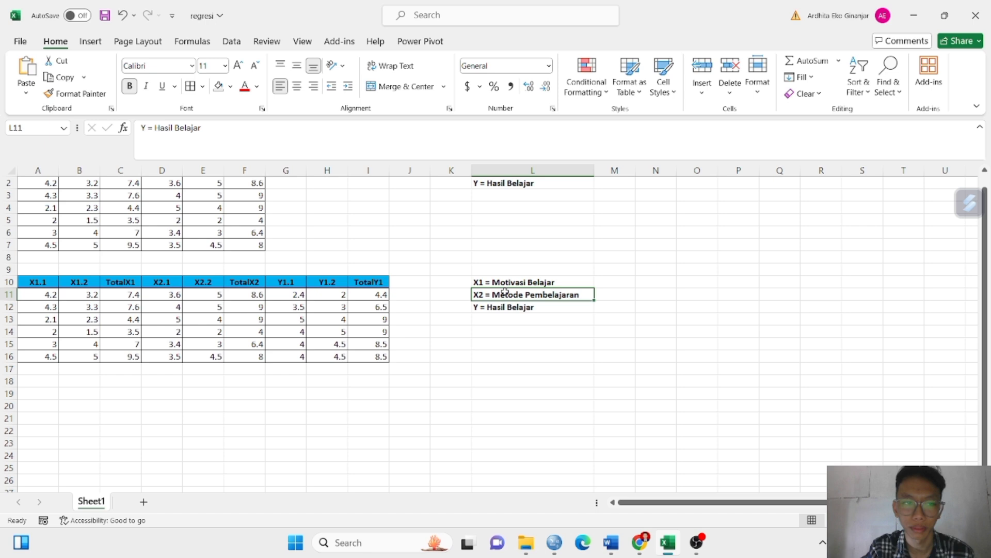
click(533, 361)
click(505, 308)
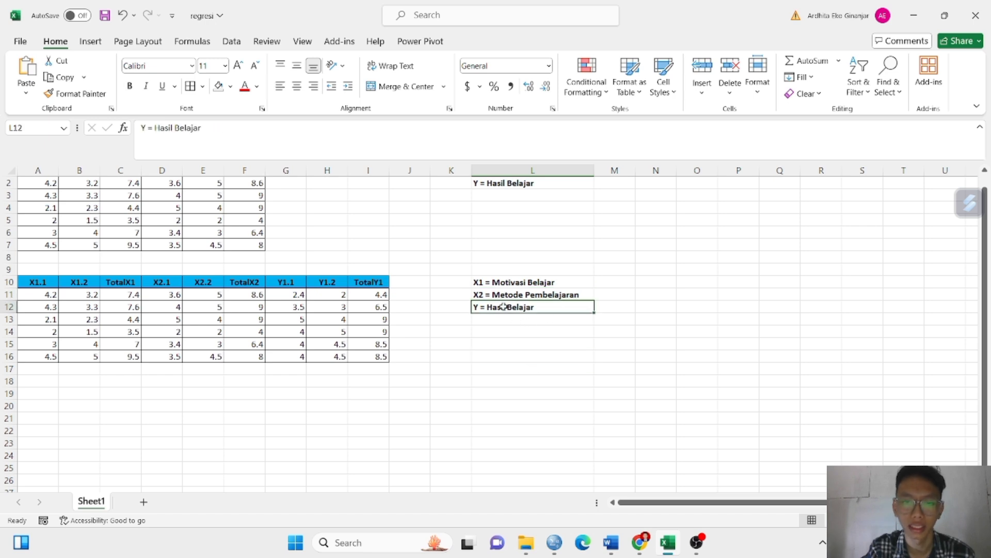
click(525, 361)
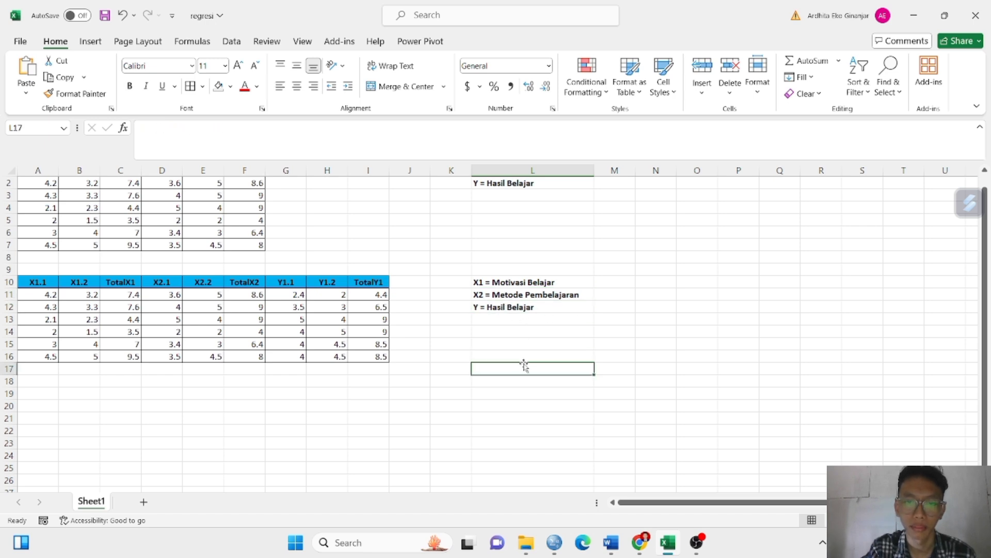
click(496, 307)
click(531, 343)
click(511, 284)
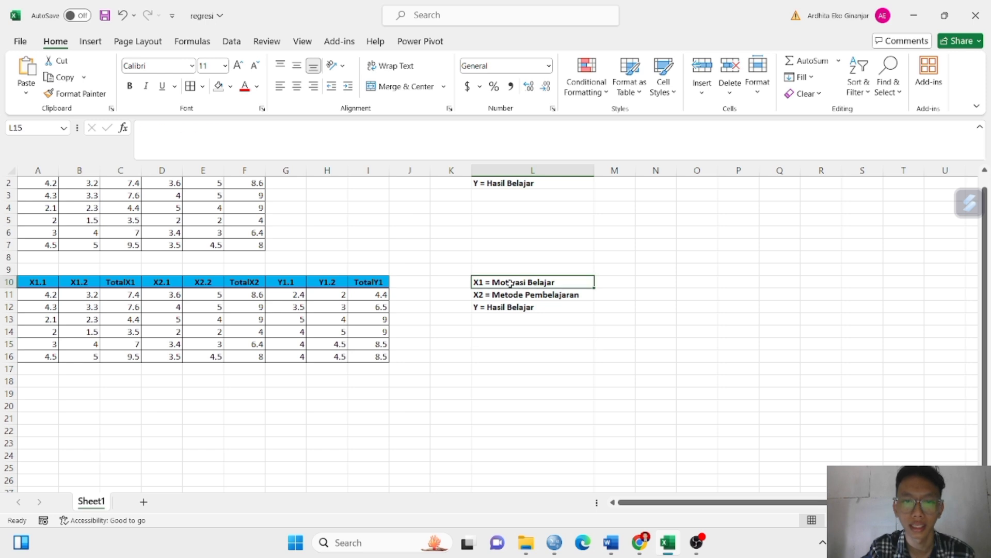
click(514, 296)
click(530, 329)
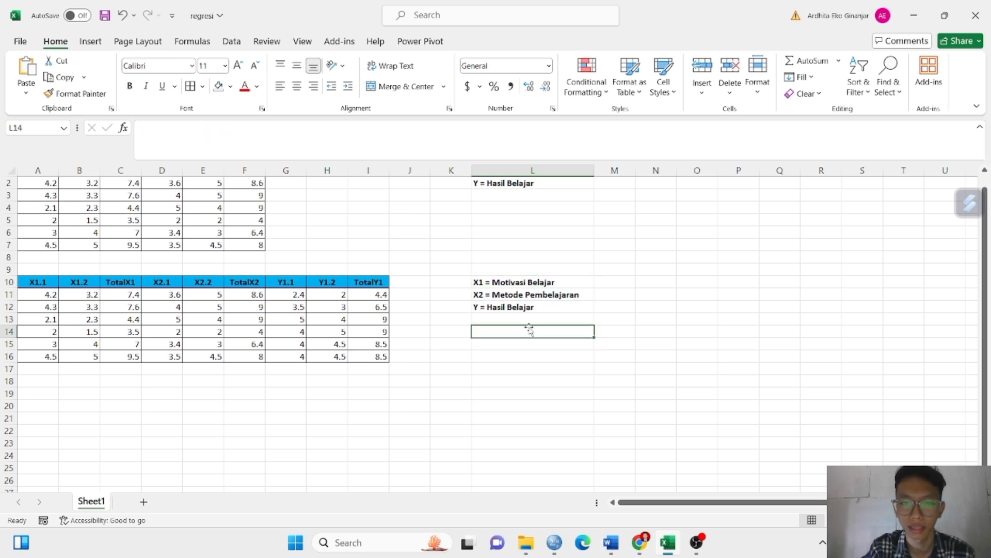
click(502, 283)
click(503, 298)
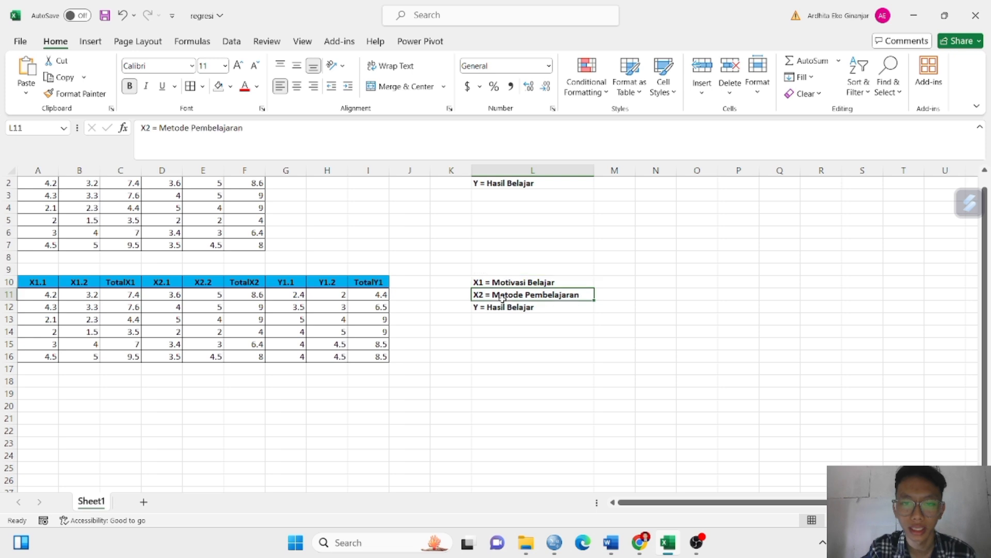
click(510, 324)
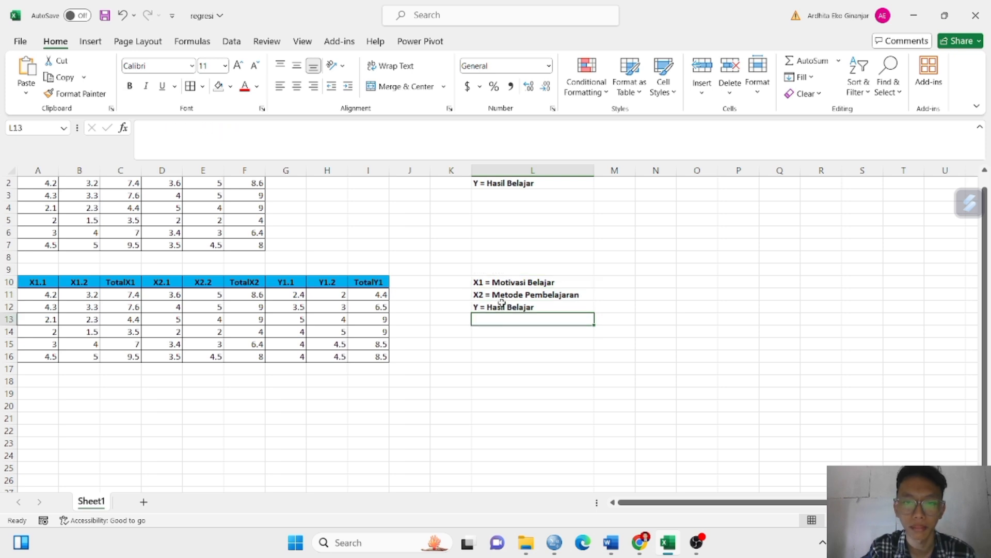
- Copy the TotalX1 values in C11:C16 and paste them into the first column of the empty SPSS data sheet, starting at row 1
click(504, 307)
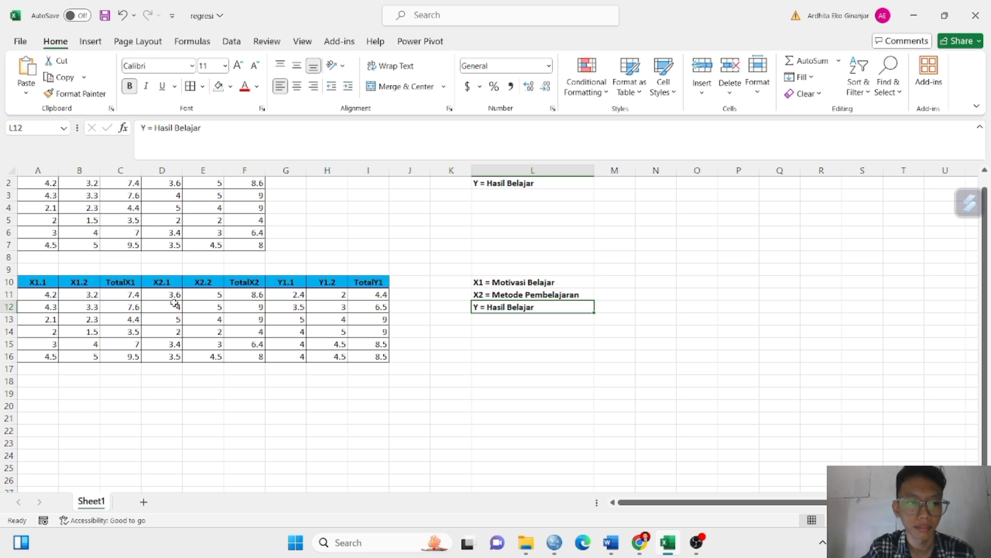
click(116, 293)
drag(121, 294, 127, 358)
right_click(128, 358)
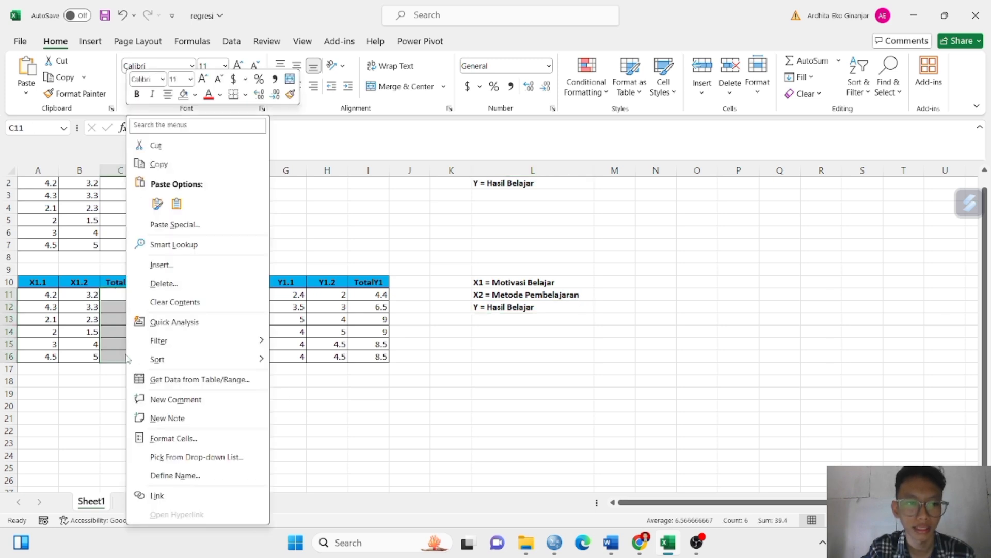
click(153, 163)
mouse_move(555, 542)
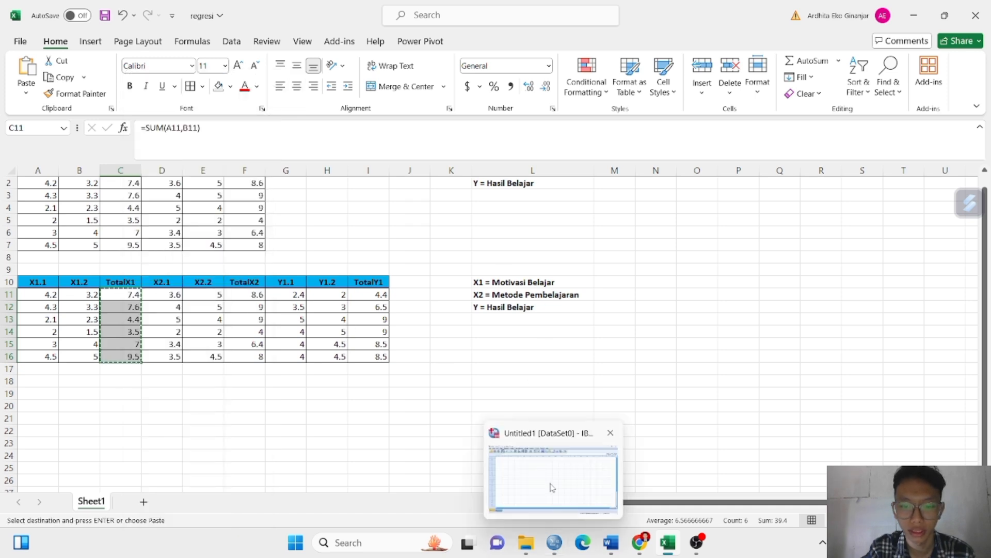
click(545, 461)
click(76, 100)
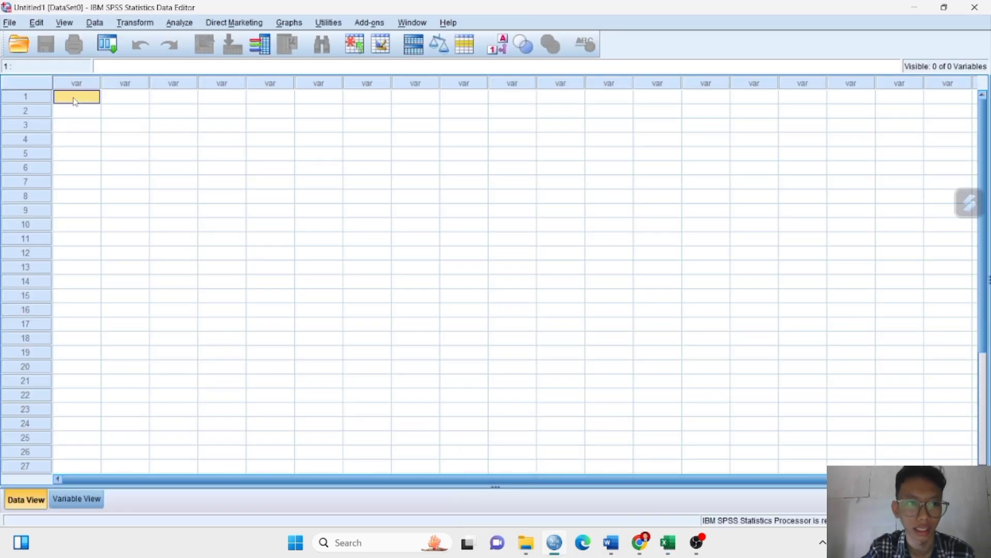
right_click(75, 101)
click(99, 140)
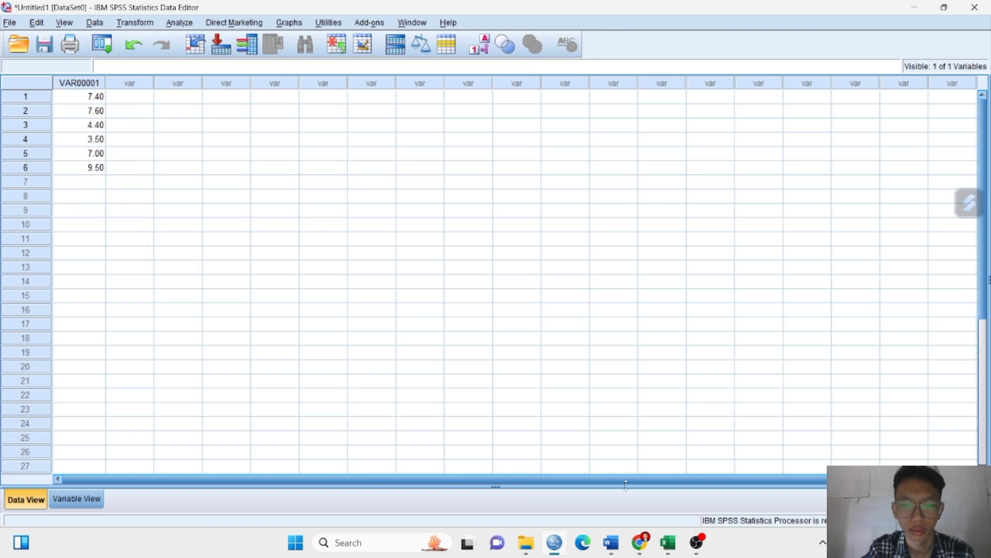
- Copy the TotalX2 values in F11:F16 of the regresi workbook in Excel and paste them into the second SPSS data column
click(668, 542)
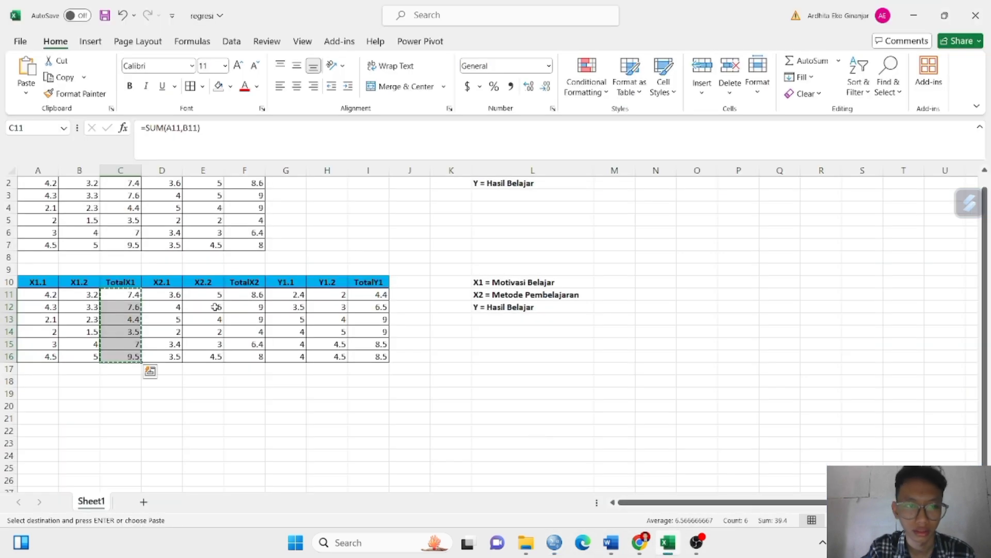
click(238, 293)
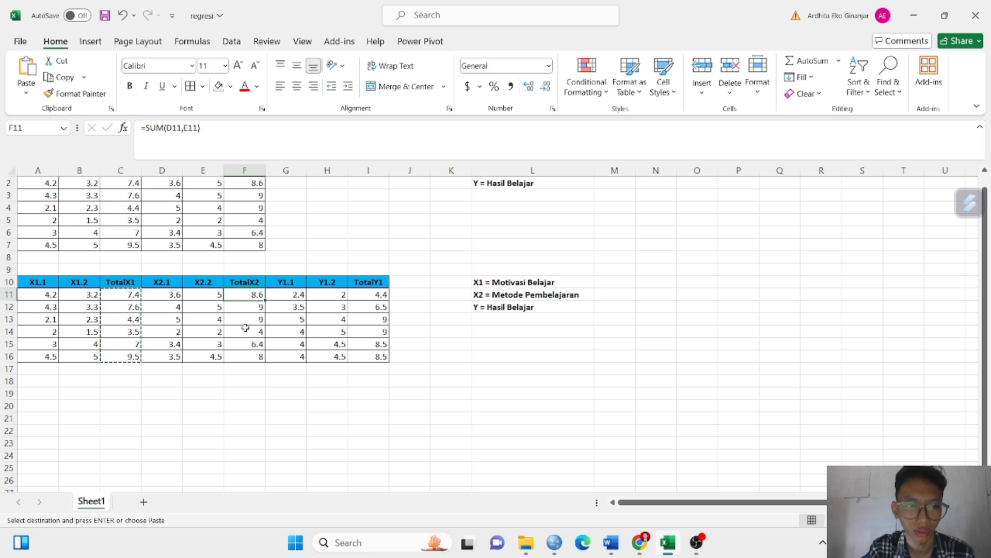
drag(245, 294, 246, 357)
right_click(246, 357)
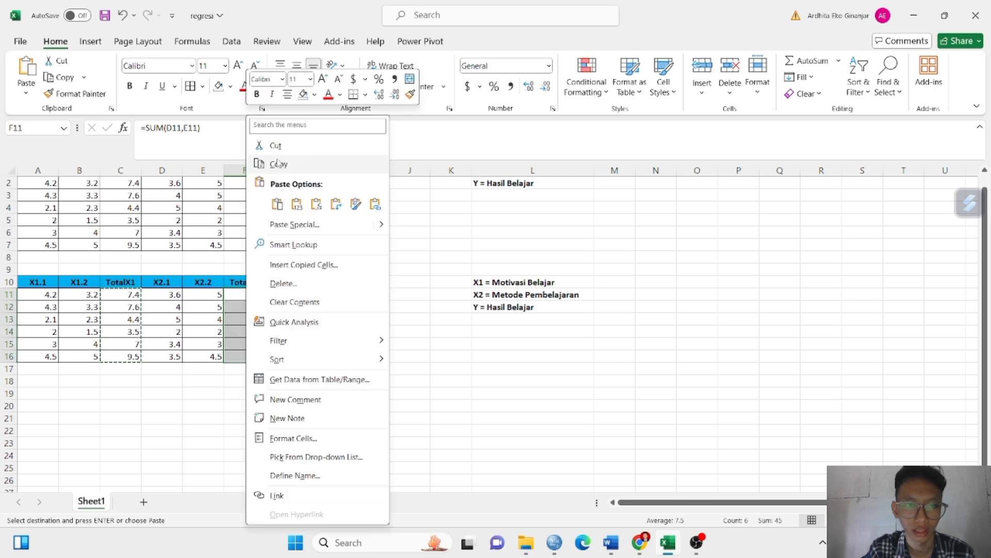
click(278, 164)
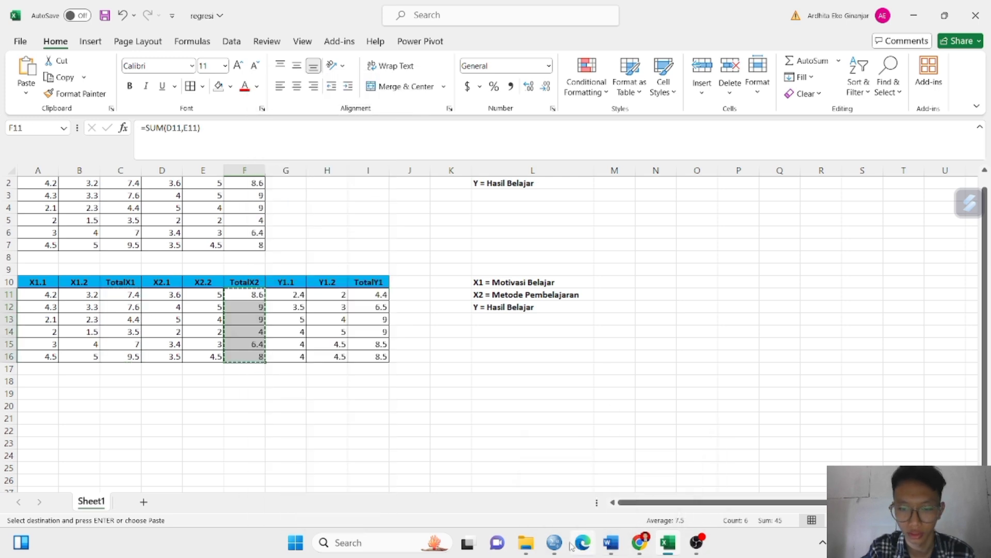
click(544, 477)
click(130, 97)
right_click(129, 98)
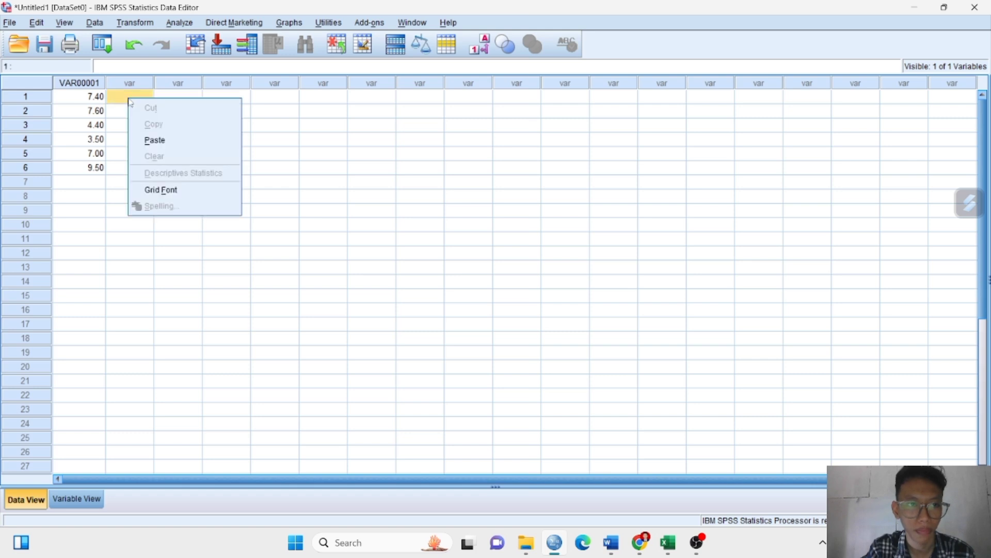
click(155, 141)
- Switch back to the regresi workbook in Excel
mouse_move(632, 553)
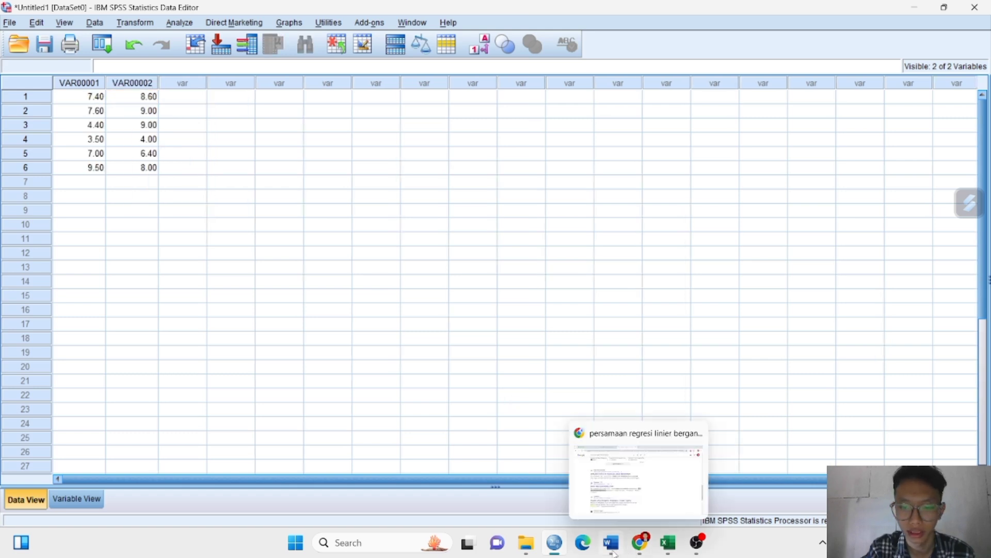
mouse_move(541, 504)
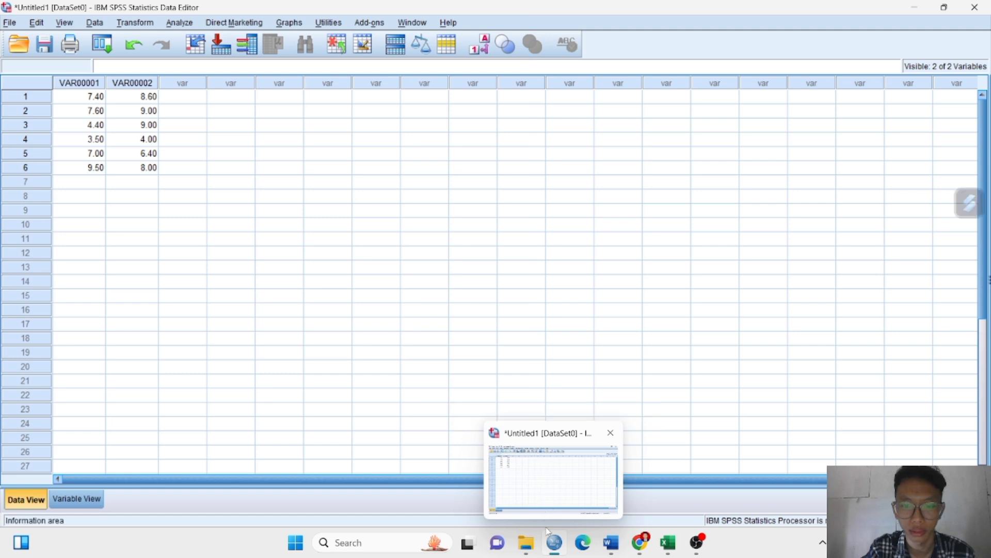
mouse_move(668, 542)
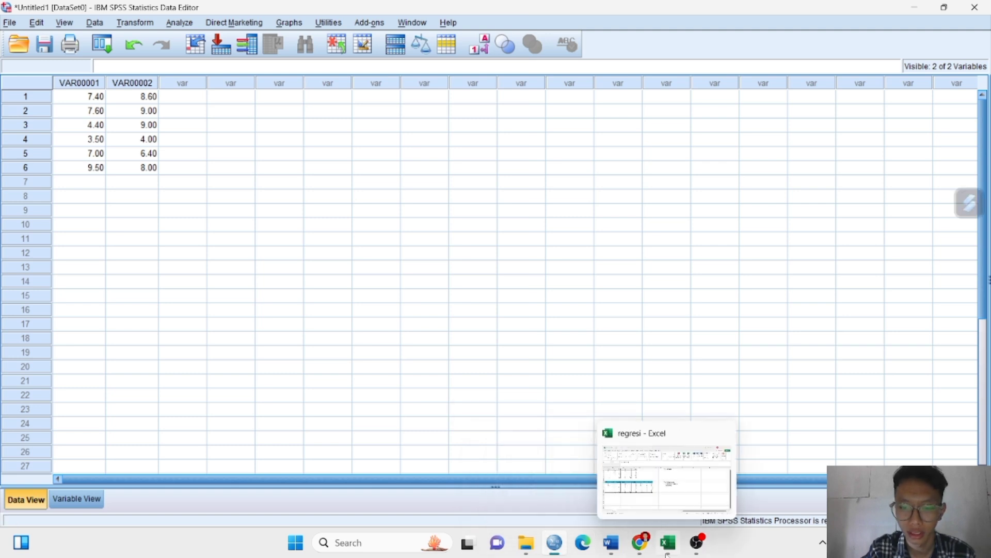
click(643, 461)
click(382, 306)
drag(376, 294, 377, 355)
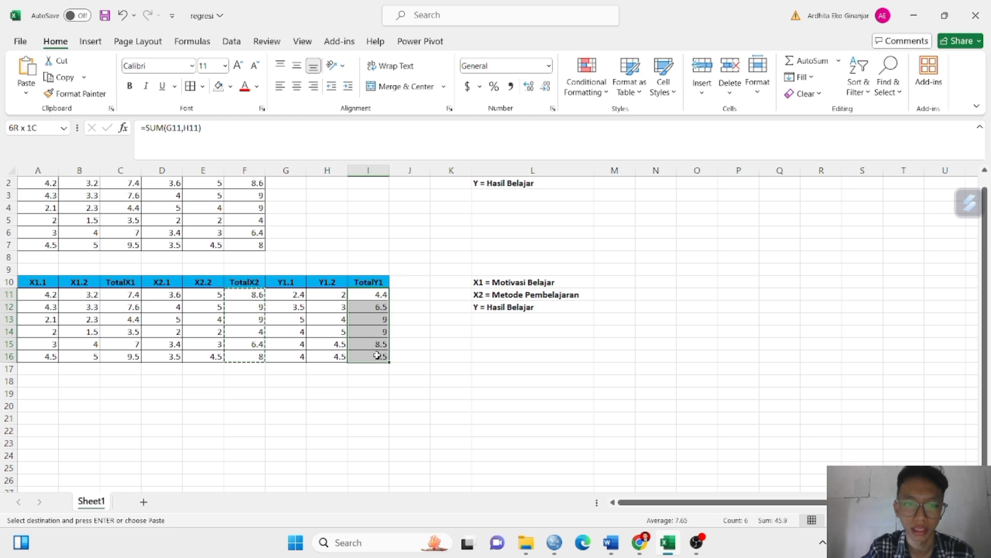
right_click(379, 360)
click(426, 161)
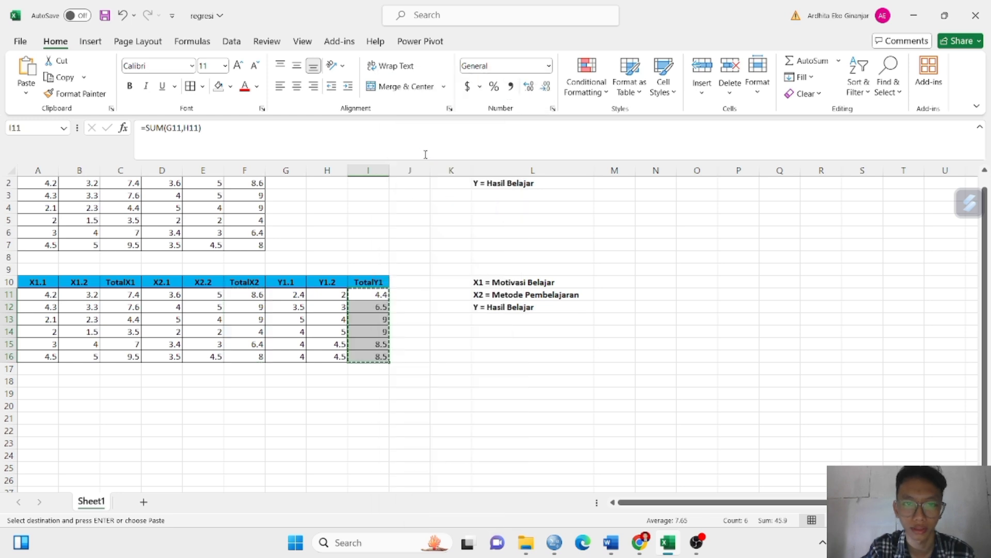
- Copy the TotalY1 values in I11:I16 and paste them into the third column of the SPSS data sheet, starting at row 1
click(373, 291)
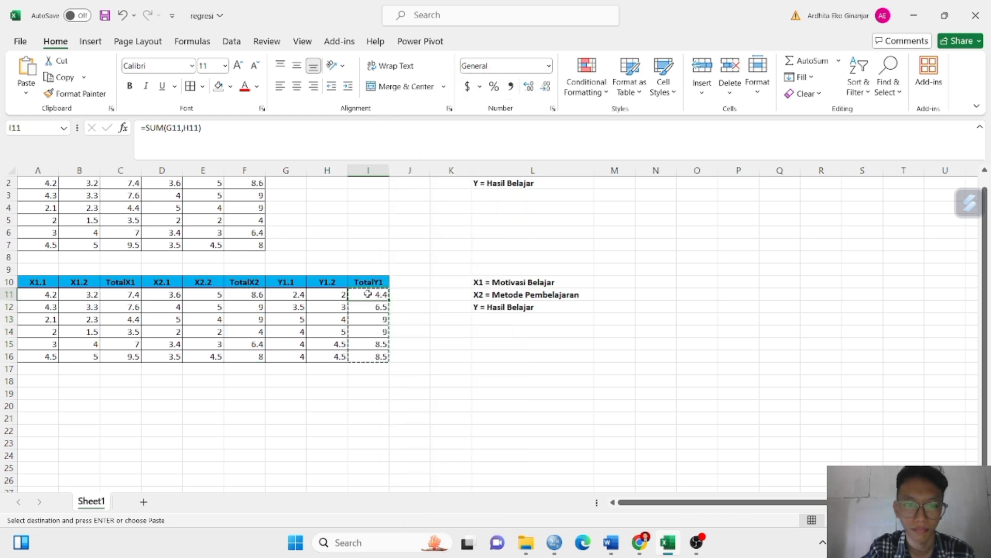
drag(367, 294, 370, 357)
right_click(368, 359)
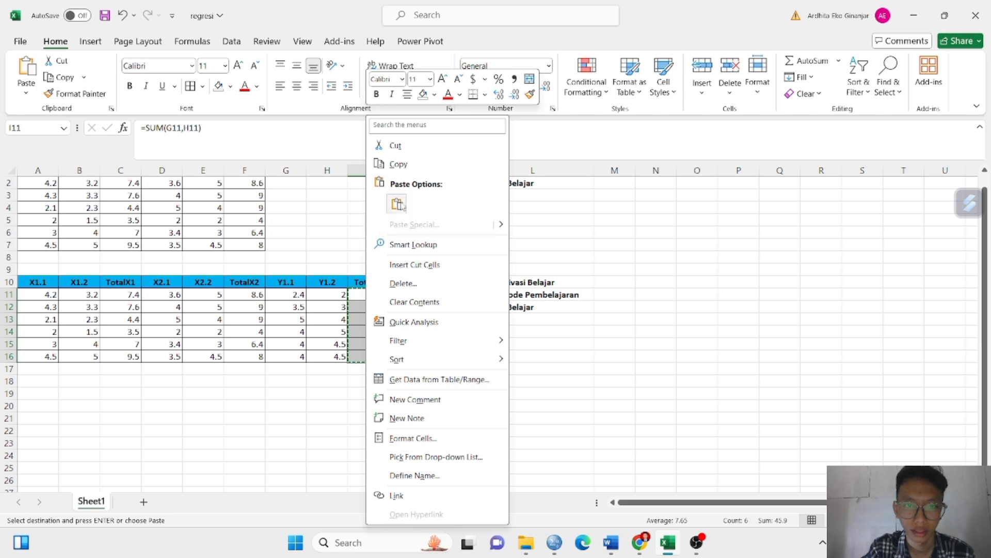
click(397, 165)
mouse_move(554, 549)
click(537, 477)
click(179, 98)
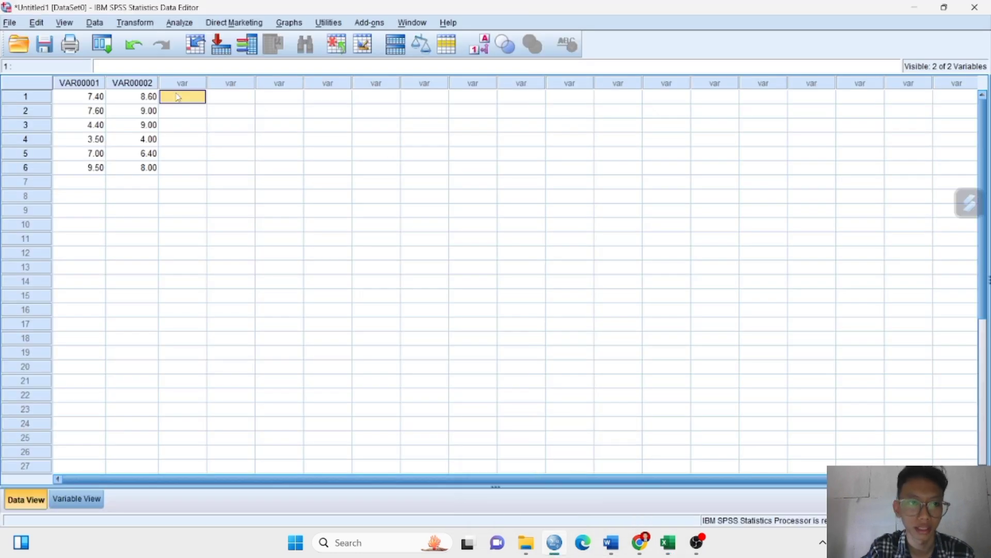
right_click(179, 98)
click(206, 133)
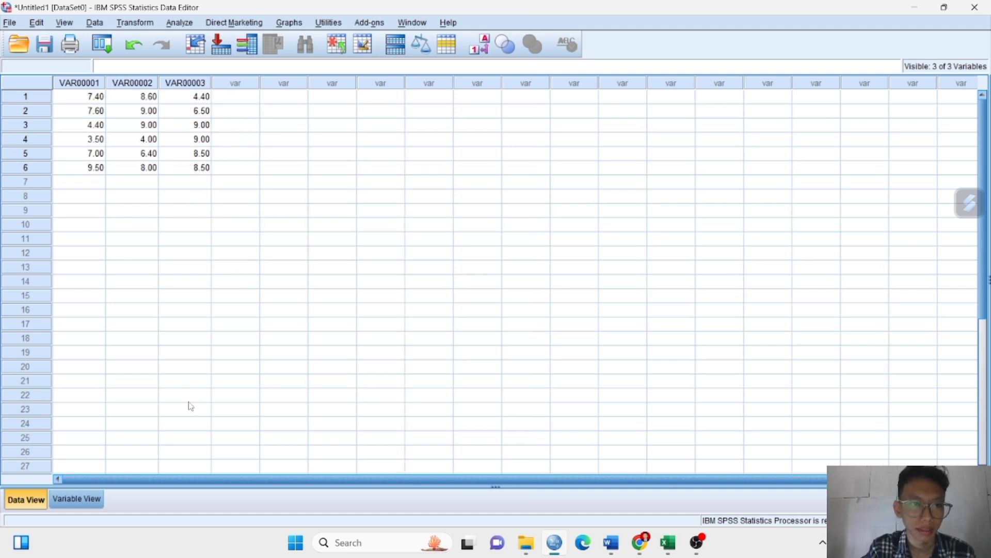
- Rename the three SPSS variables as X1, X2 and Y in order in their variable definitions
click(75, 498)
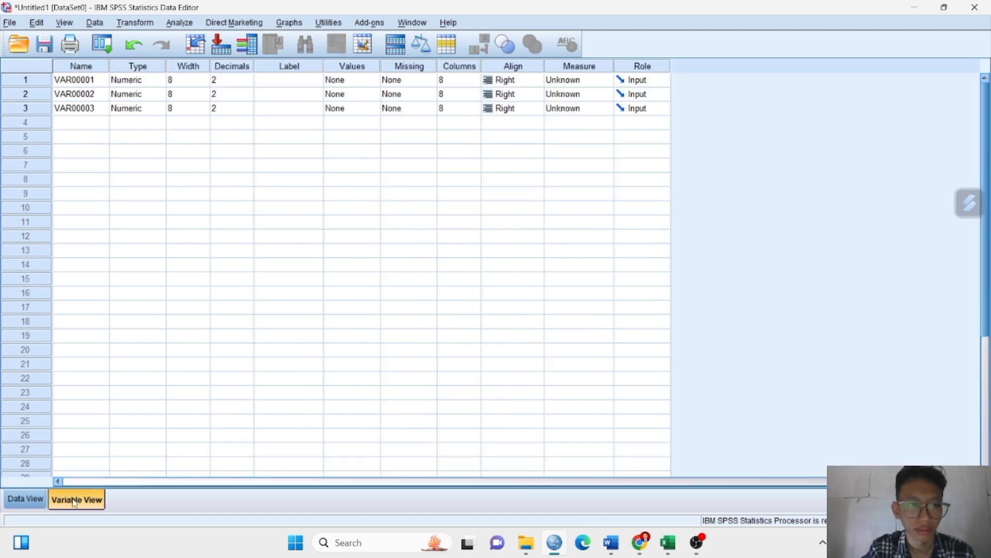
click(97, 83)
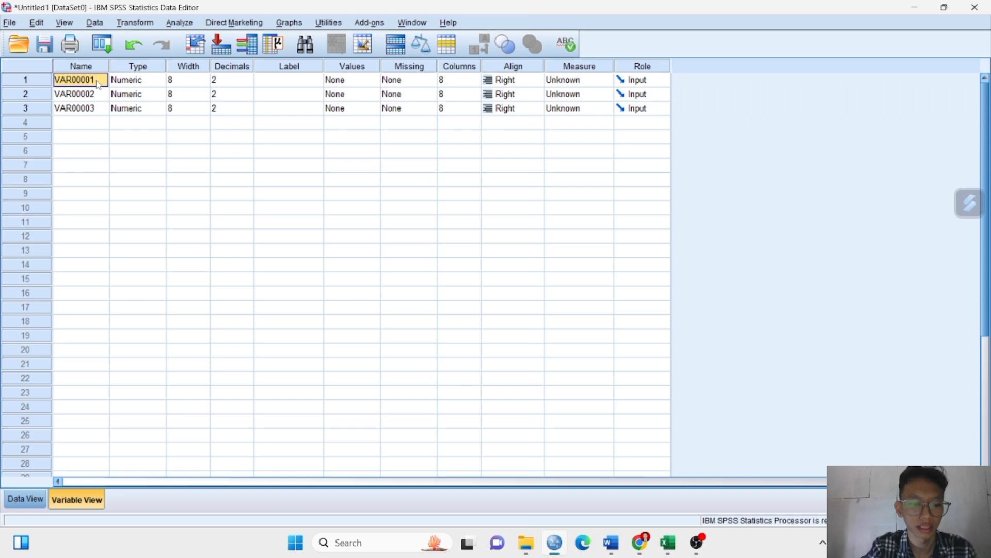
text(X1)
click(98, 92)
key(BackSpace)
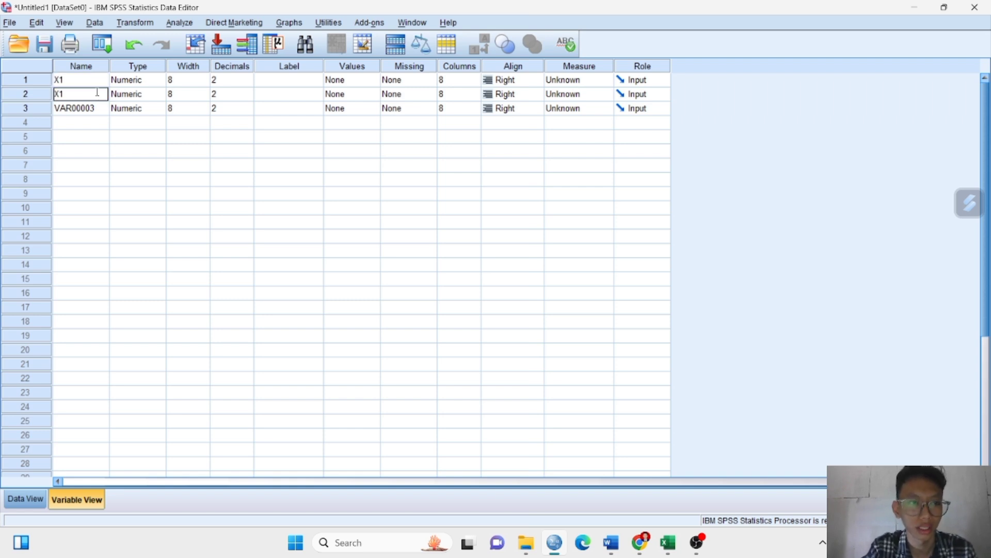
click(91, 109)
key(BackSpace)
click(173, 165)
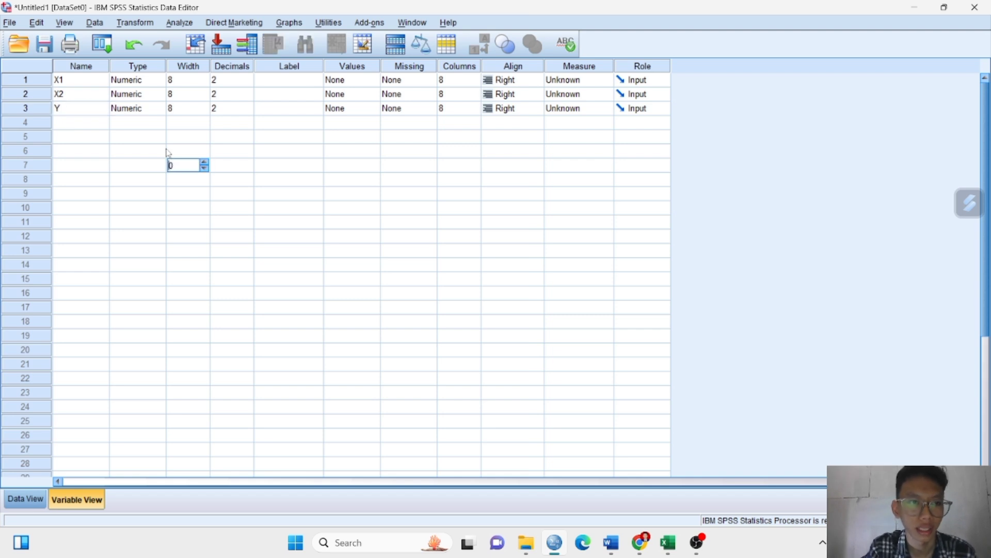
click(98, 96)
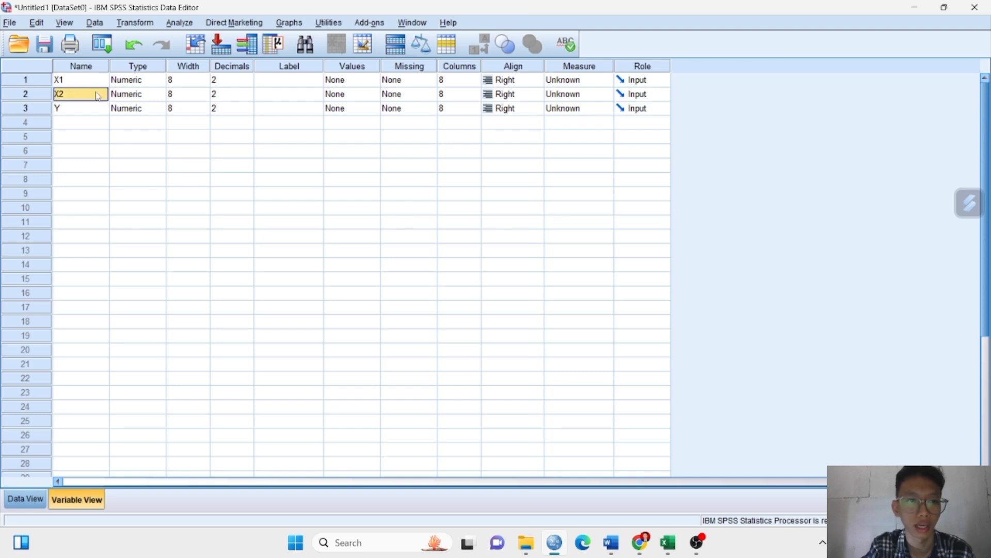
- Set the number of decimals to 0 for variables X1, X2 and Y
click(227, 80)
click(241, 95)
click(249, 98)
click(236, 114)
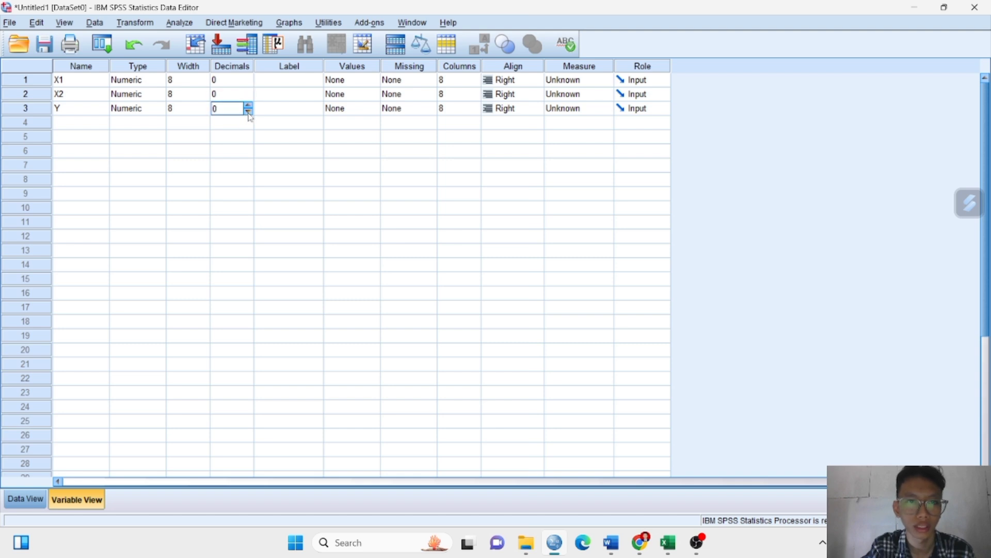
click(270, 155)
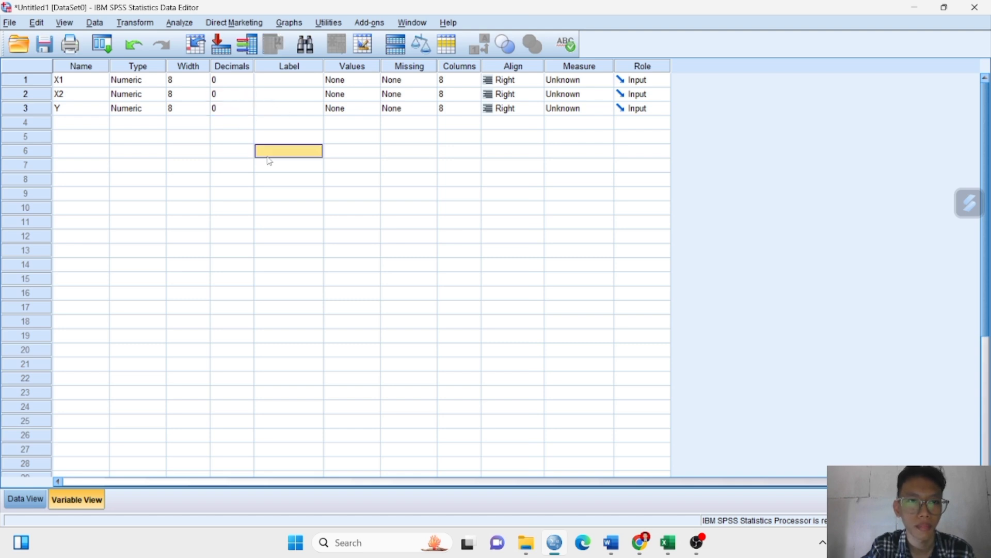
click(269, 110)
click(248, 92)
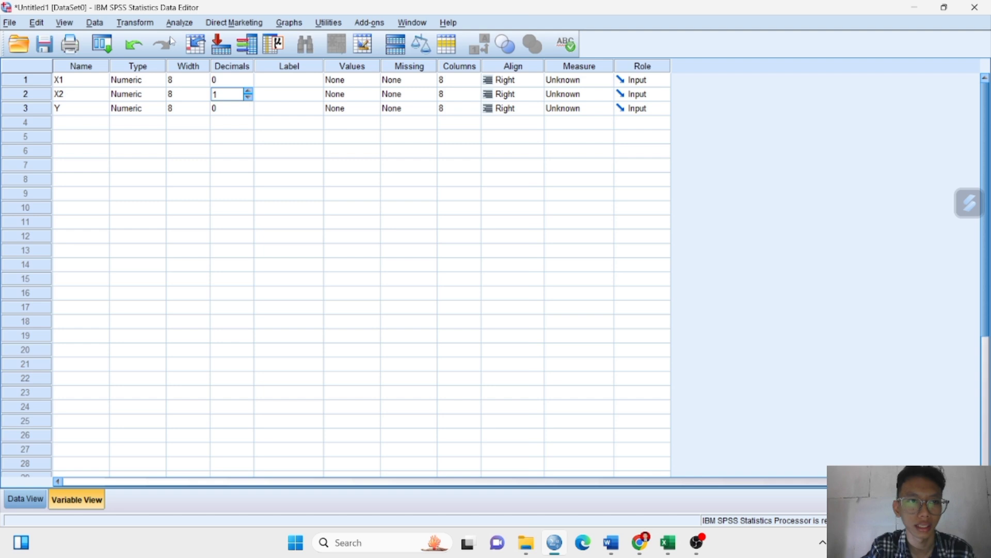
click(140, 200)
click(240, 94)
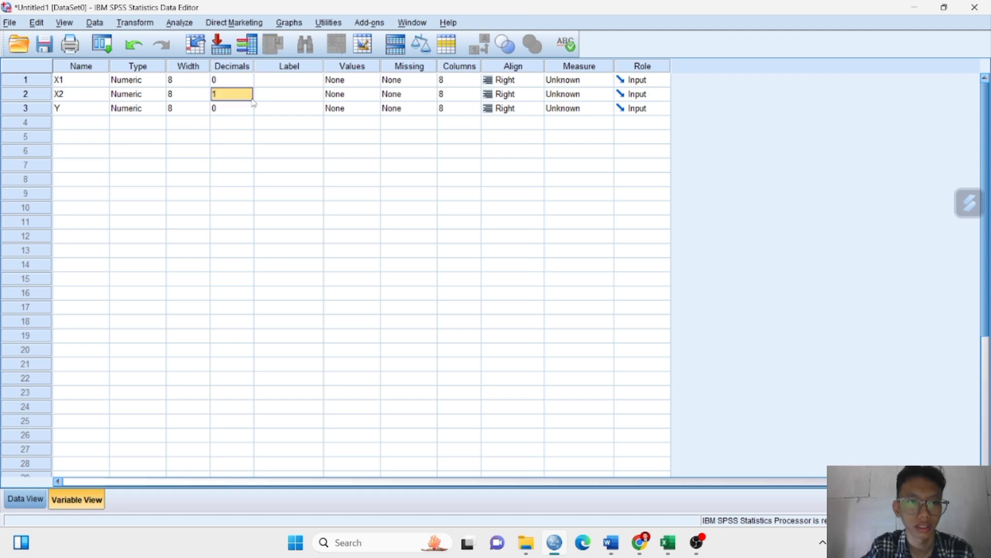
click(249, 99)
click(248, 98)
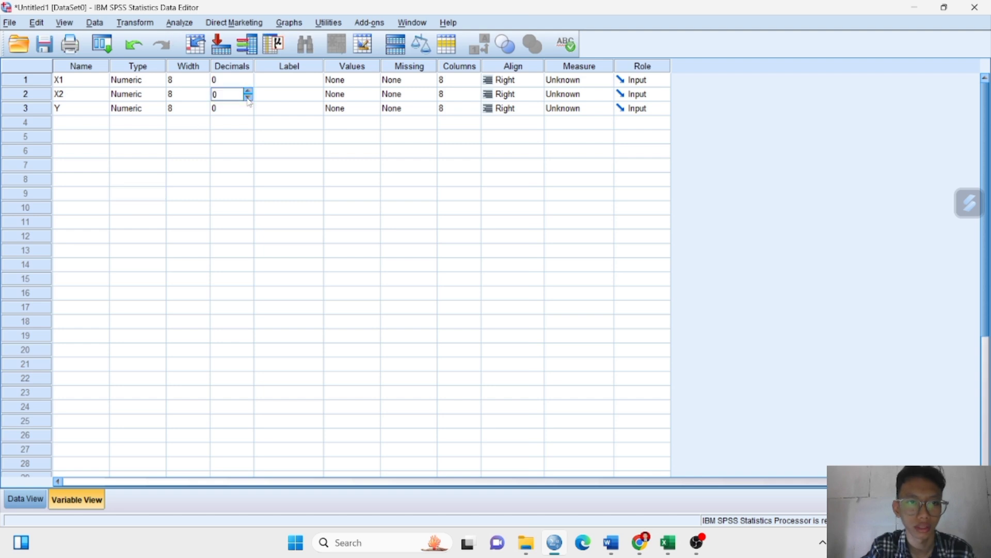
- Start a Linear Regression analysis and add X1 and X2 as the independent variables
click(176, 23)
mouse_move(211, 164)
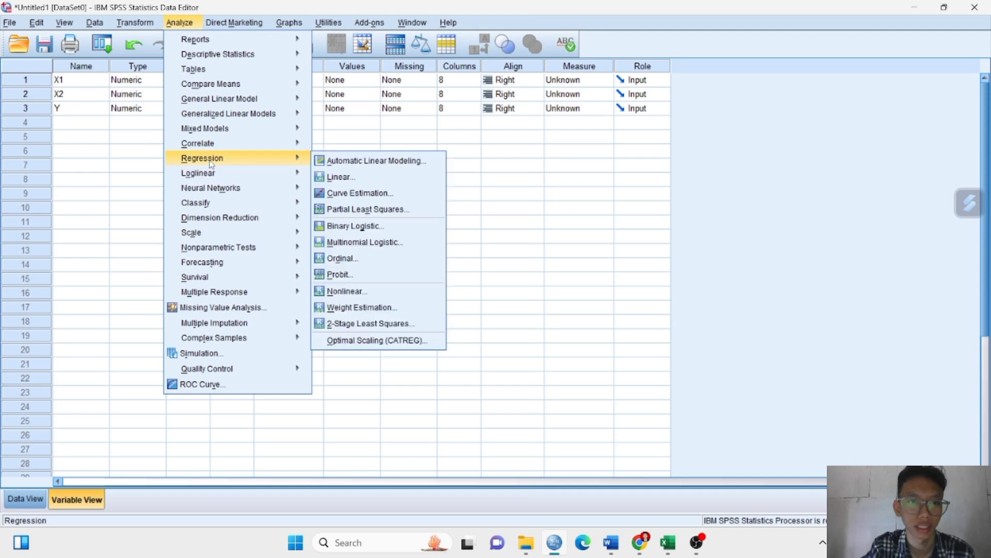
click(333, 176)
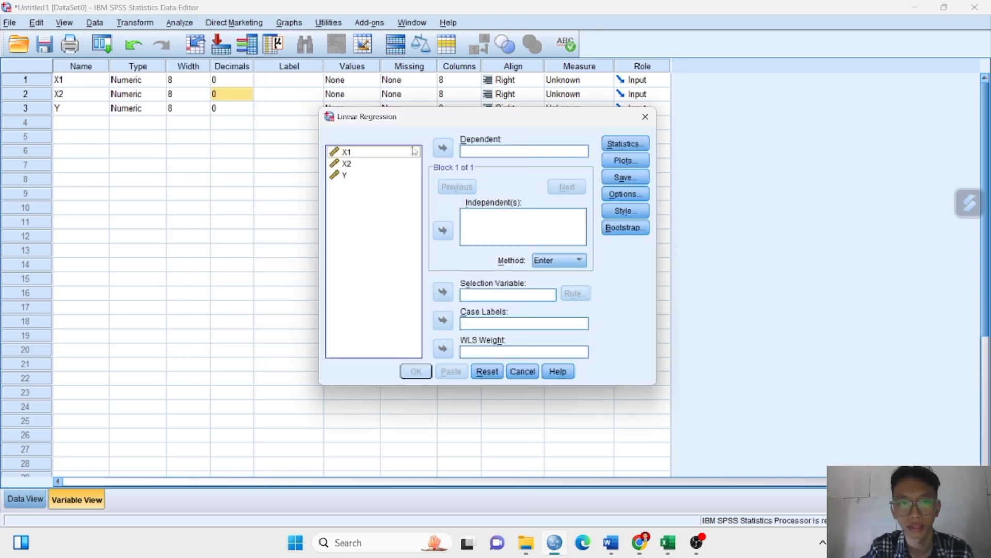
click(378, 156)
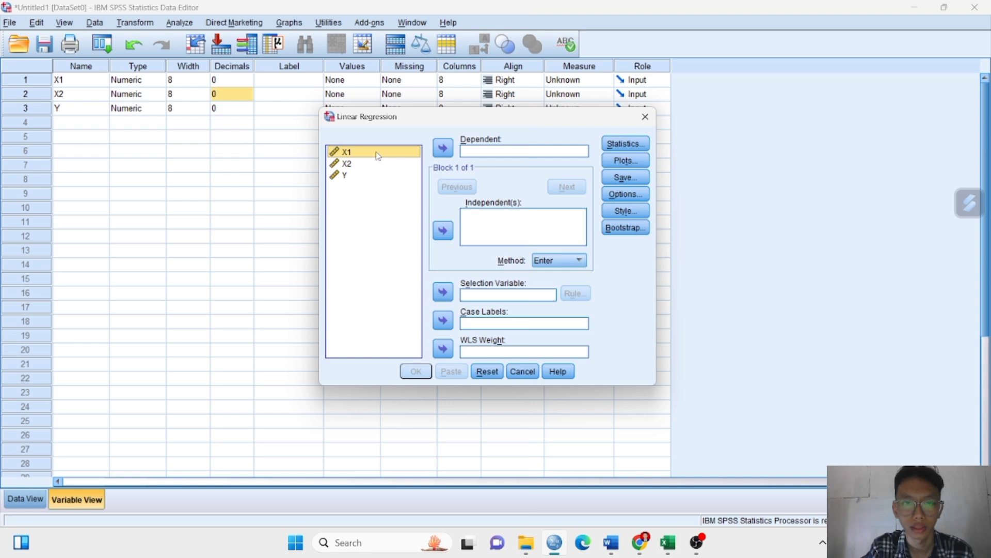
click(444, 233)
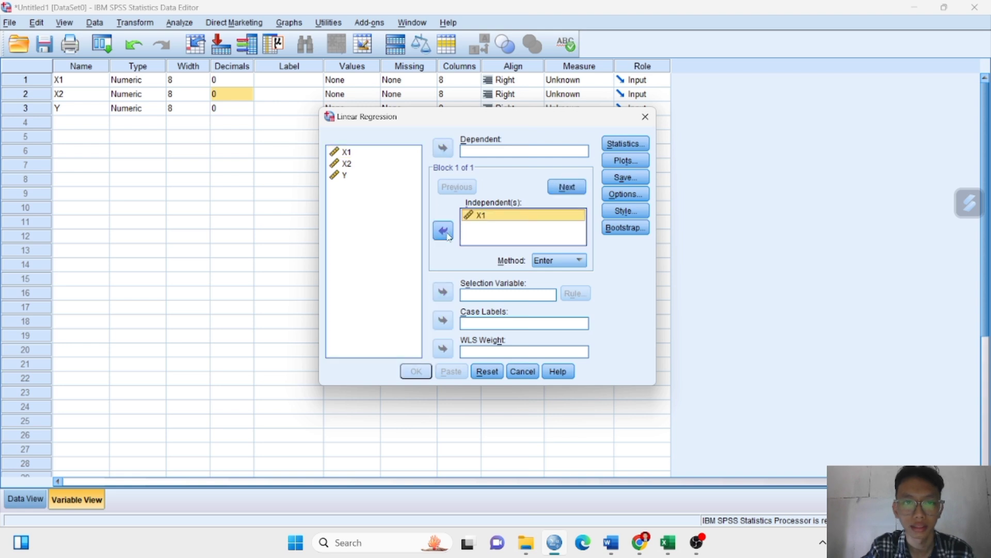
click(371, 164)
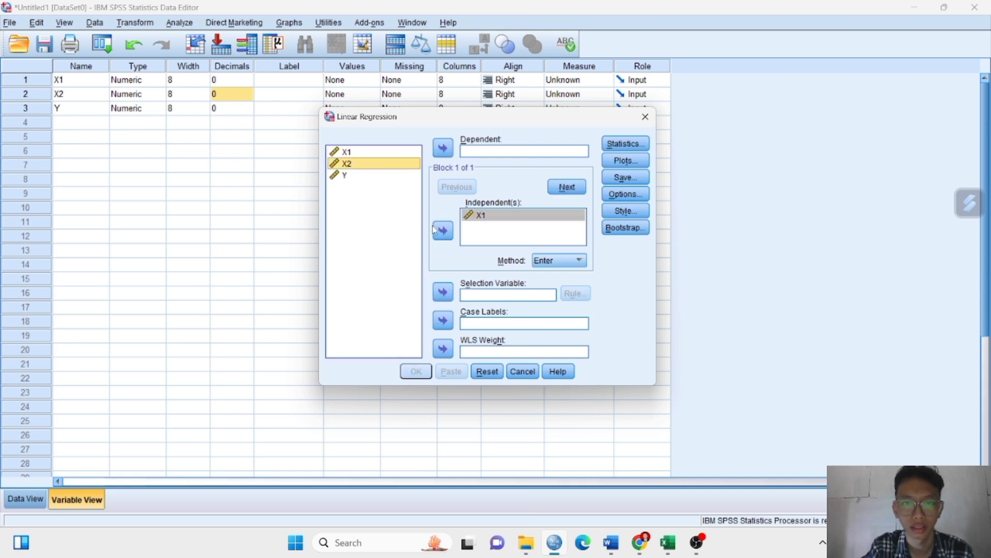
click(435, 231)
- Assign Y as the dependent variable, run the linear regression, and look over the output tables
click(355, 177)
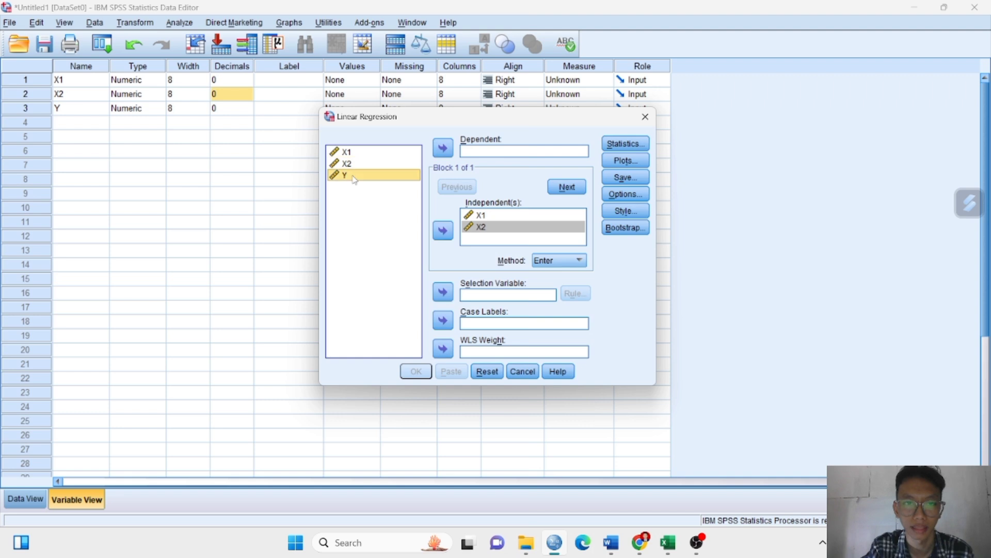
click(440, 151)
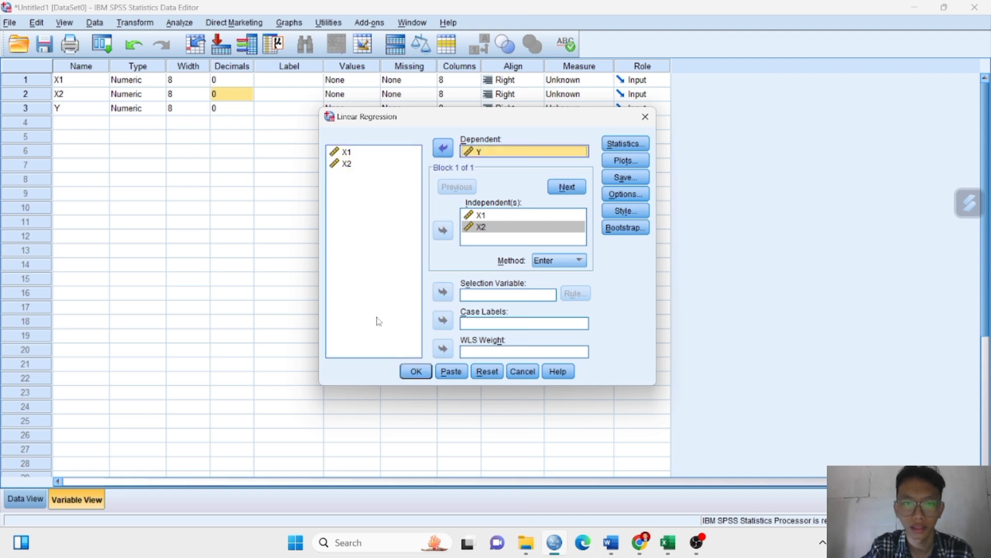
click(417, 372)
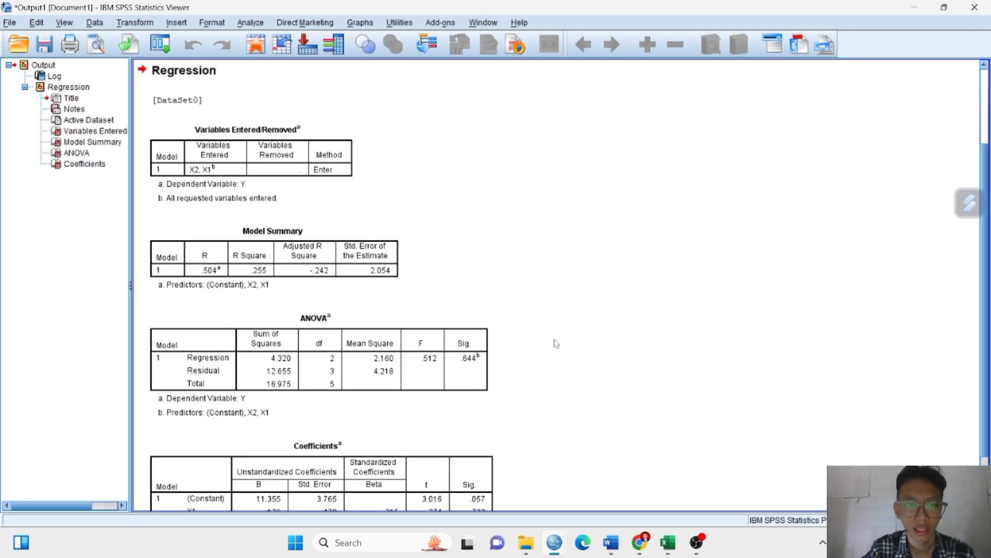
scroll(556, 343, down, 3)
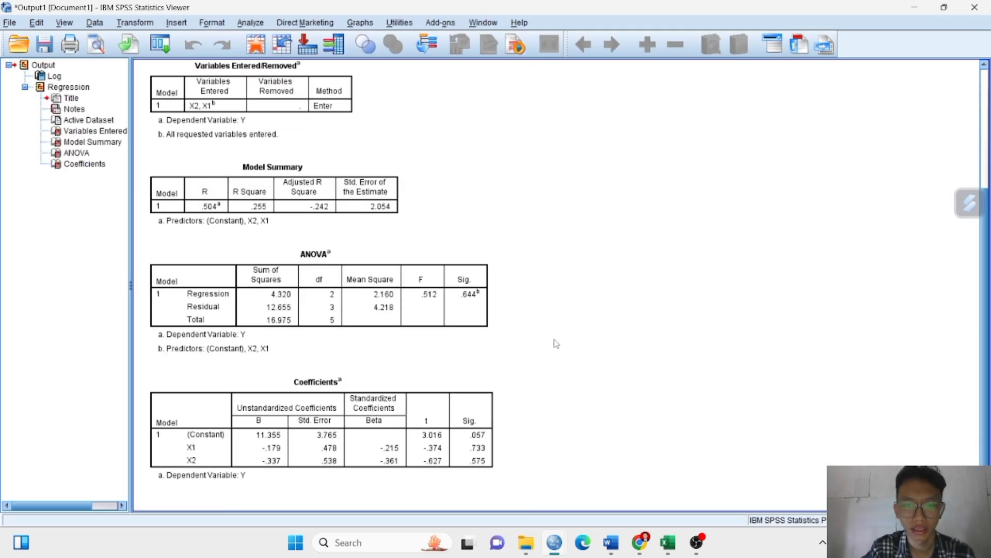
scroll(556, 344, up, 3)
scroll(488, 266, down, 3)
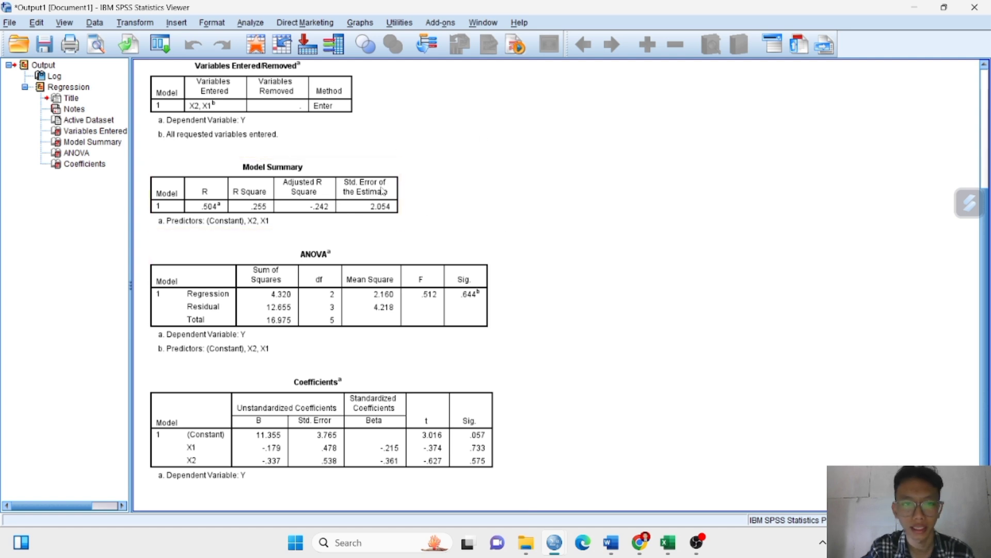
- Switch to the Word document and review the multiple regression template from the equation down to the Koefisien Determinasi section
mouse_move(611, 542)
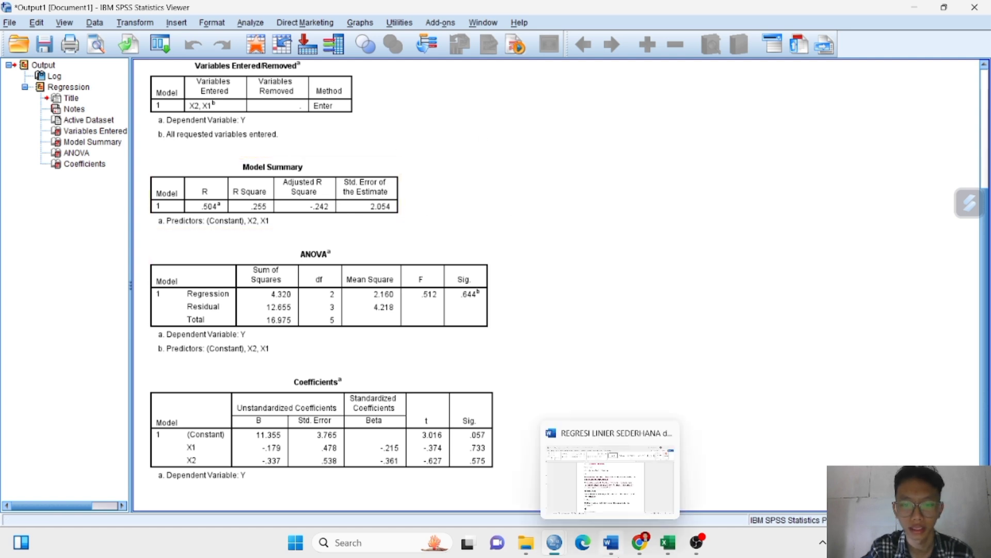
click(603, 472)
scroll(550, 373, down, 1)
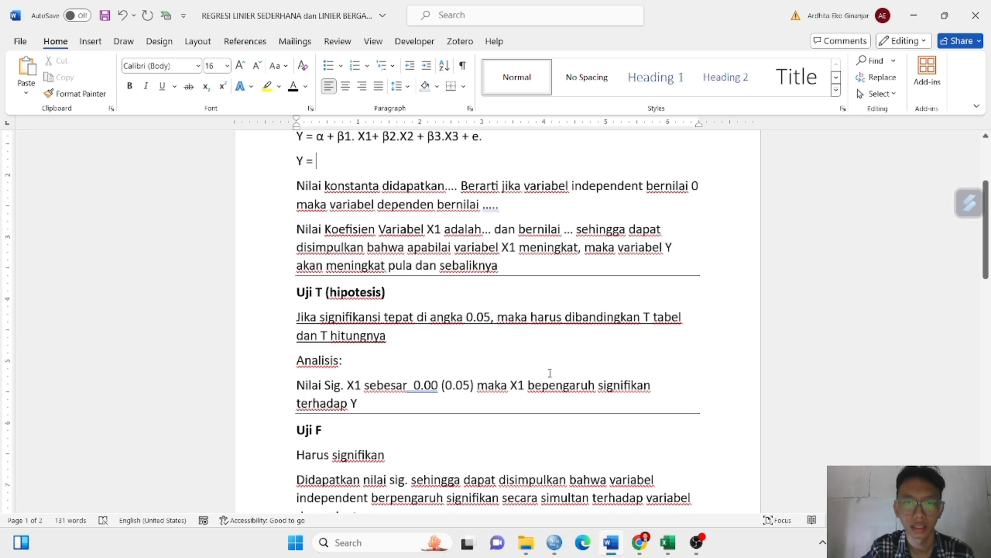
scroll(549, 372, up, 2)
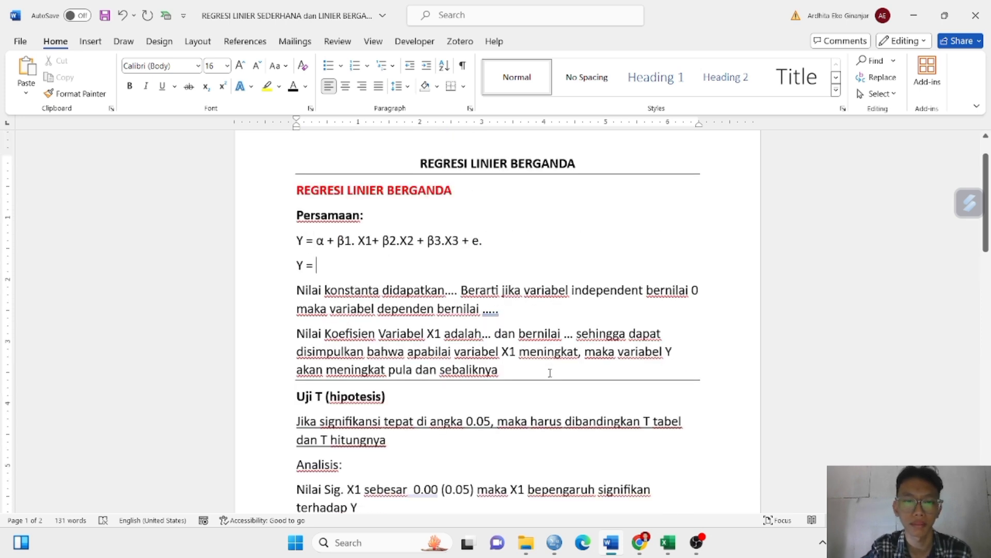
scroll(550, 373, down, 1)
scroll(507, 336, down, 2)
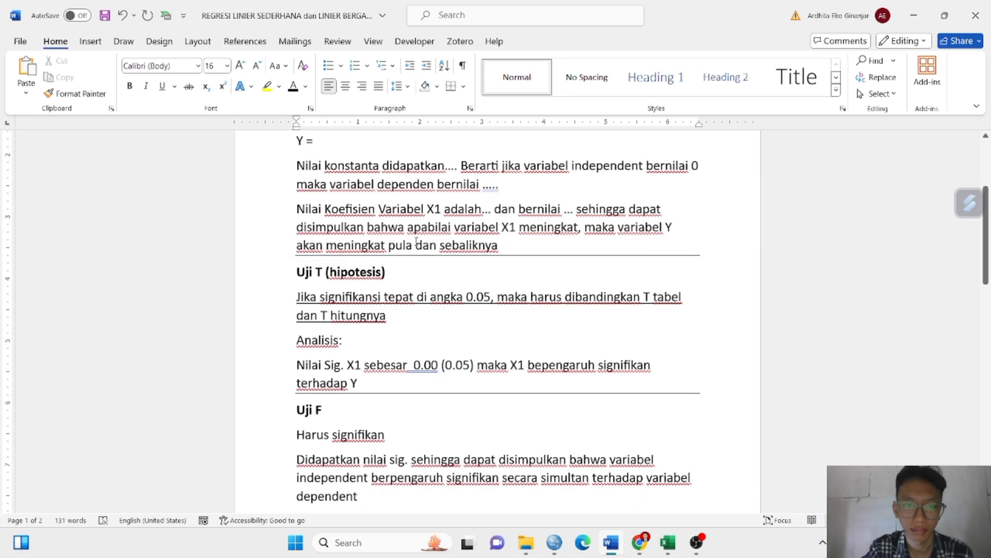
scroll(366, 385, down, 9)
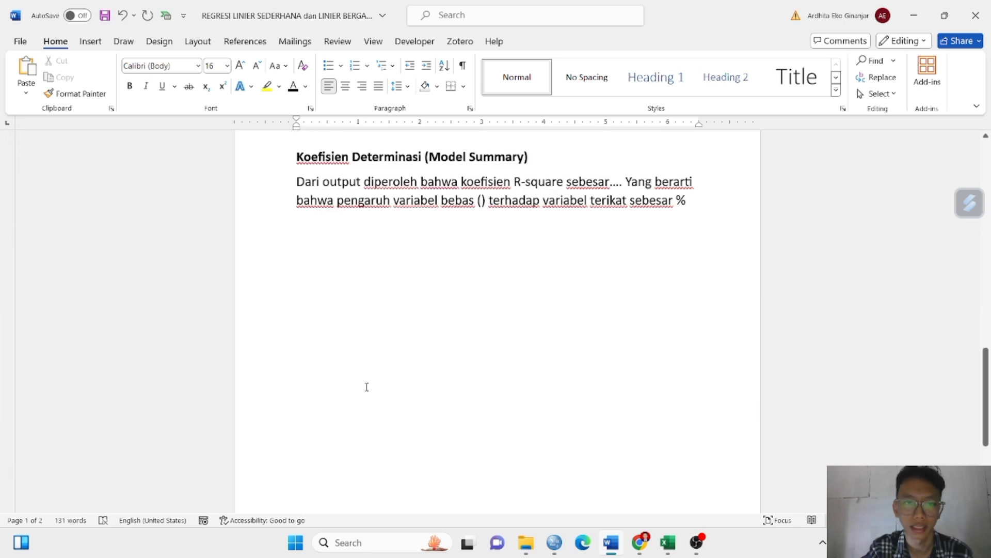
scroll(416, 279, up, 1)
scroll(394, 221, down, 1)
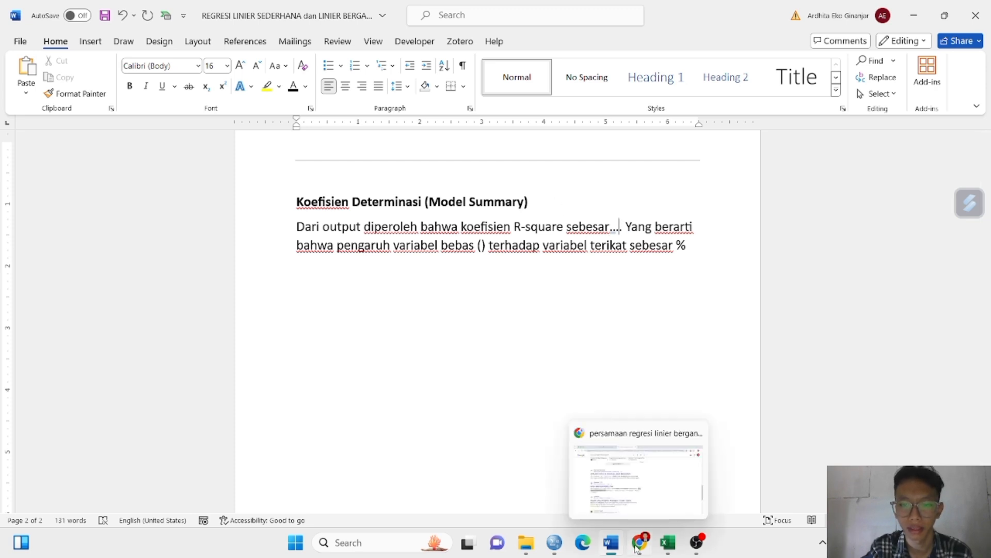
- Copy the Model Summary table from the SPSS output and paste it below the Koefisien Determinasi paragraph in Word
mouse_move(555, 543)
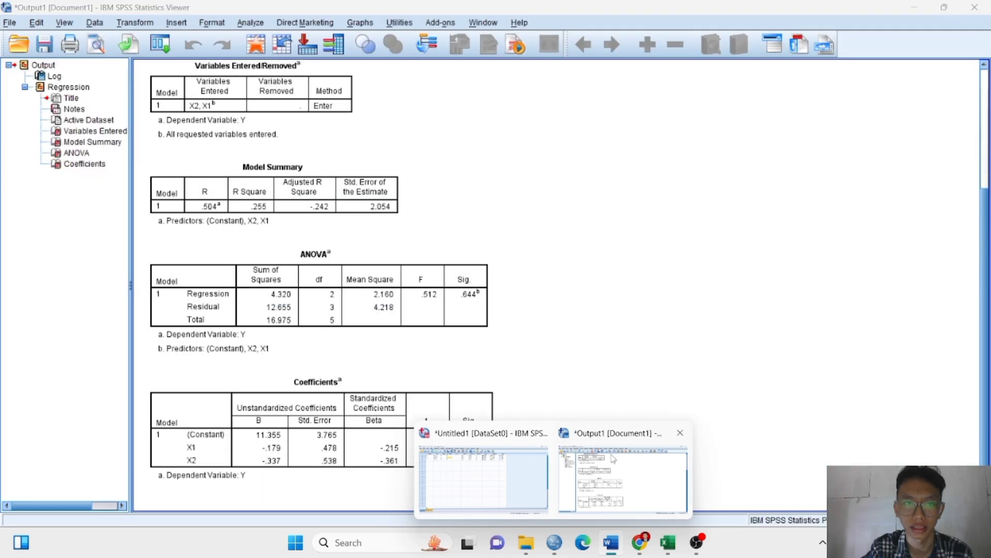
click(612, 459)
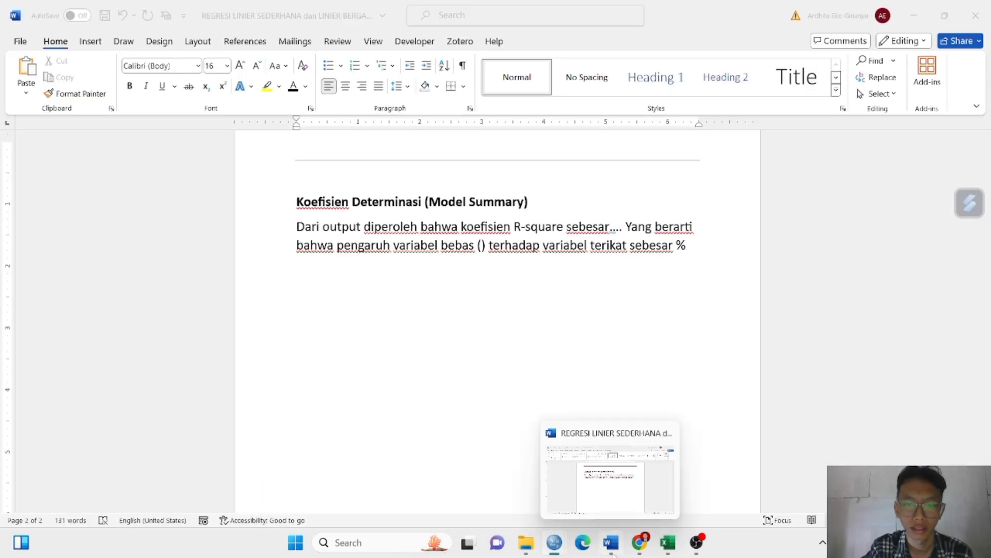
mouse_move(553, 547)
click(609, 488)
scroll(409, 311, up, 5)
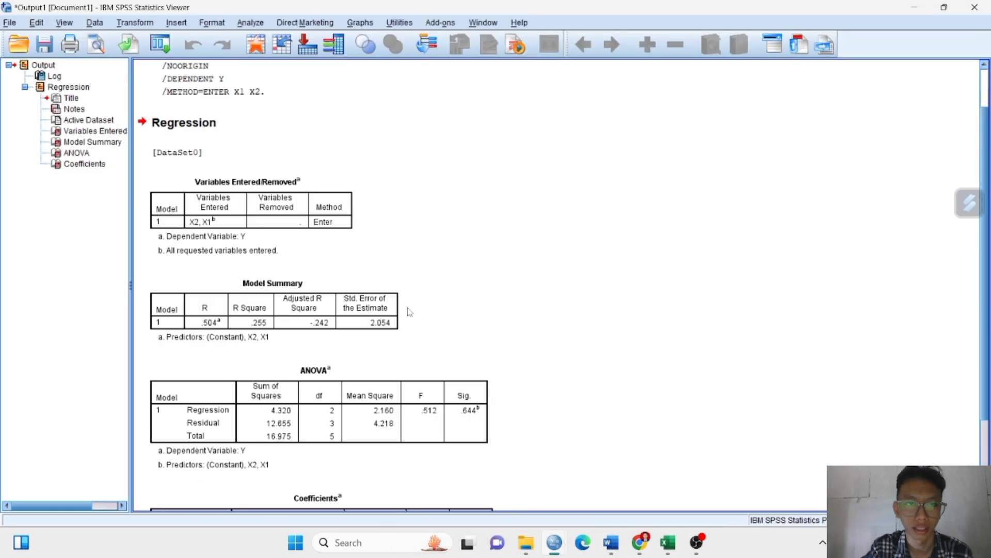
scroll(309, 268, down, 2)
click(287, 252)
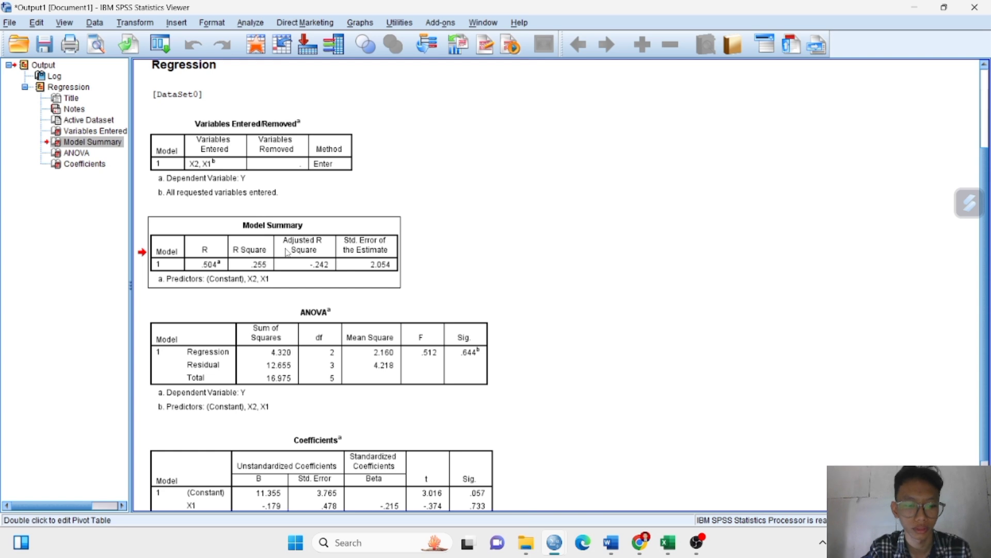
mouse_move(611, 542)
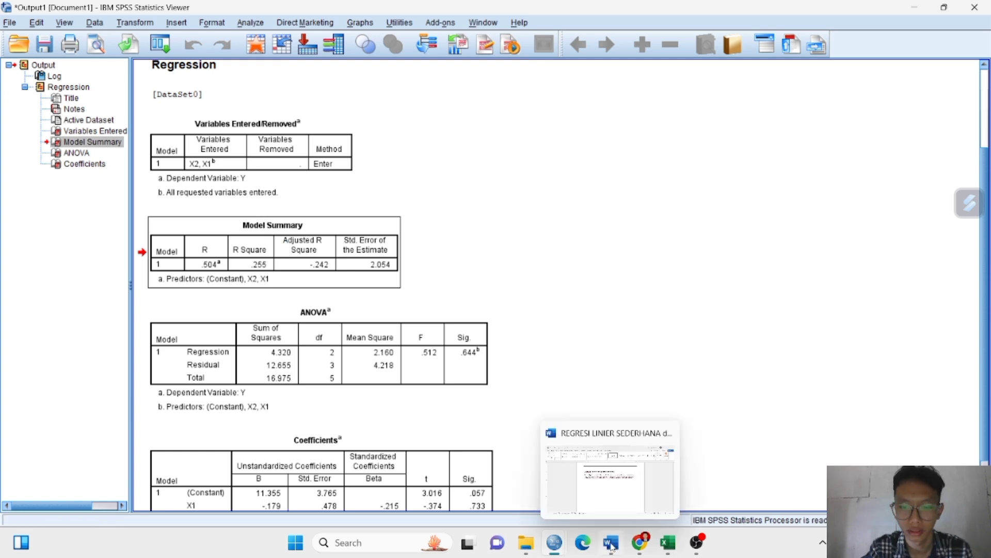
click(597, 490)
click(378, 290)
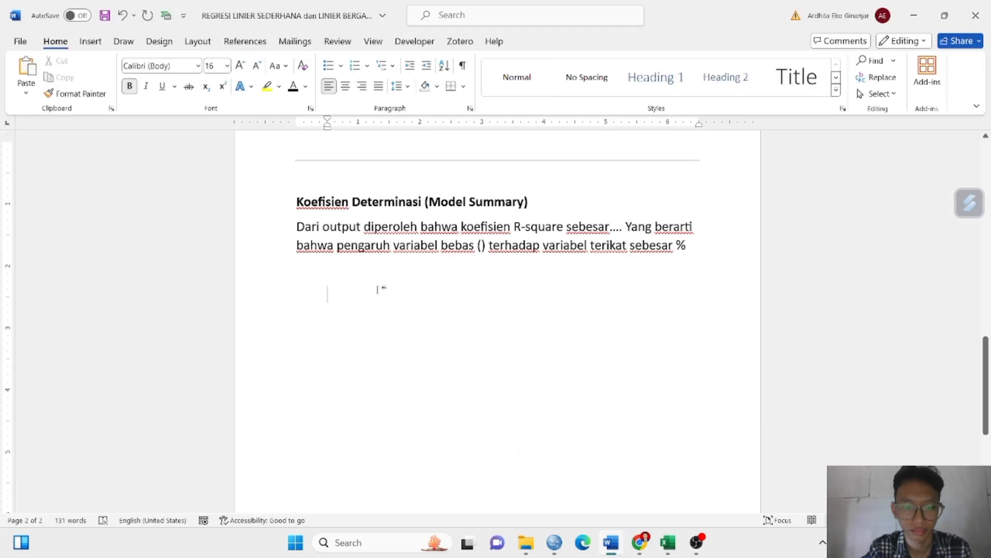
key(ctrl+v)
click(418, 277)
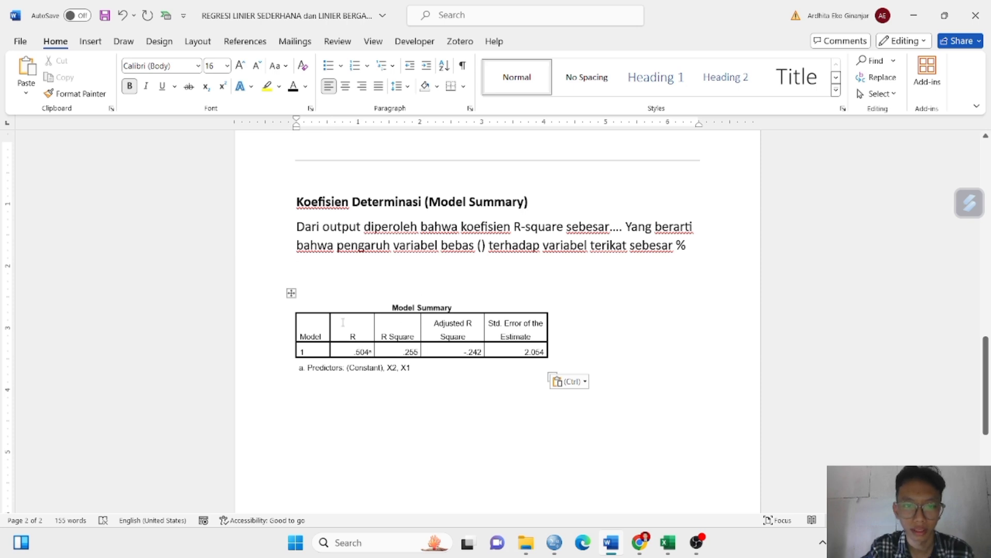
click(403, 352)
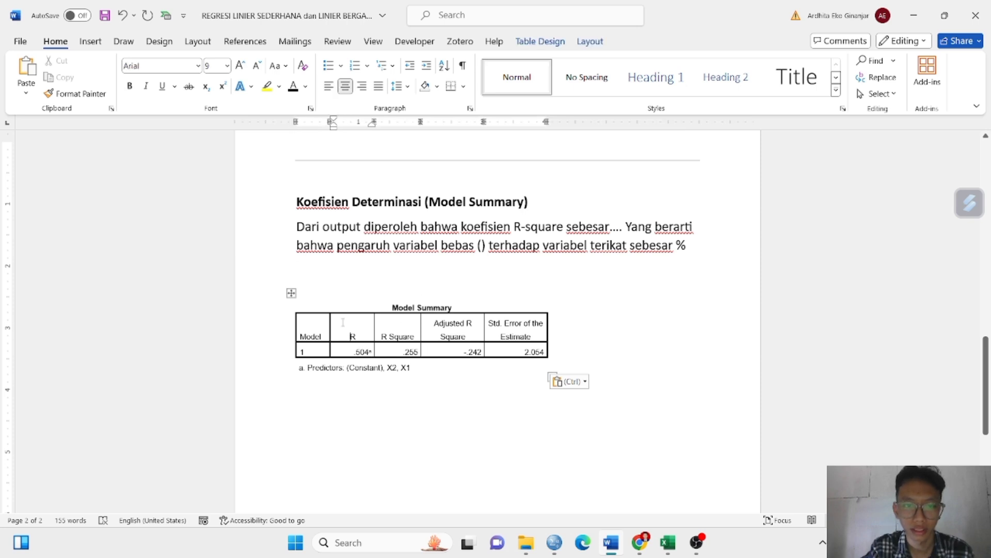
click(391, 340)
- In the Koefisien Determinasi paragraph, replace the R-square dots with 0.255 and fill in Motivasi belajar dan Metode pembelajaran, Hasil belajar and 25,5%
click(623, 227)
key(BackSpace)
key(BackSpace)
key(BackSpace)
key(BackSpace)
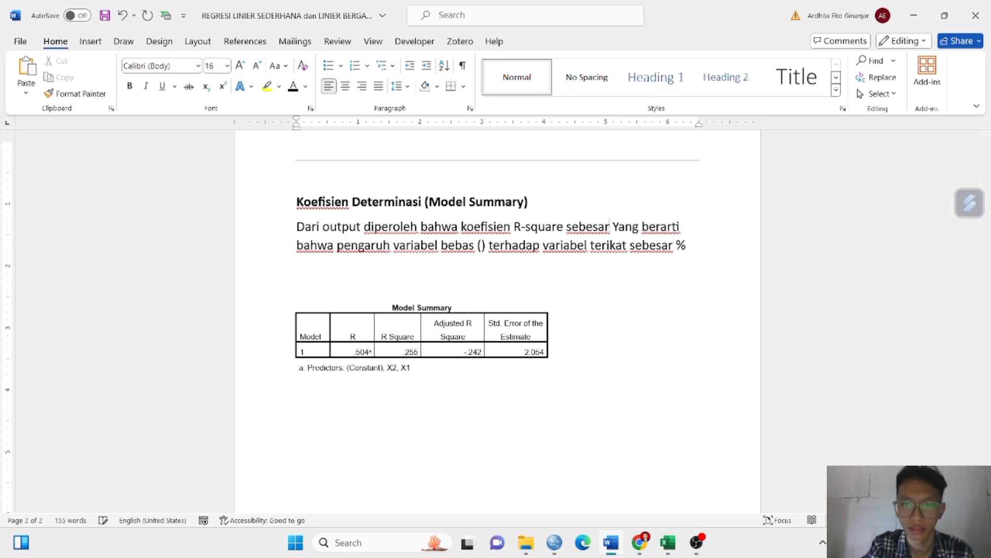
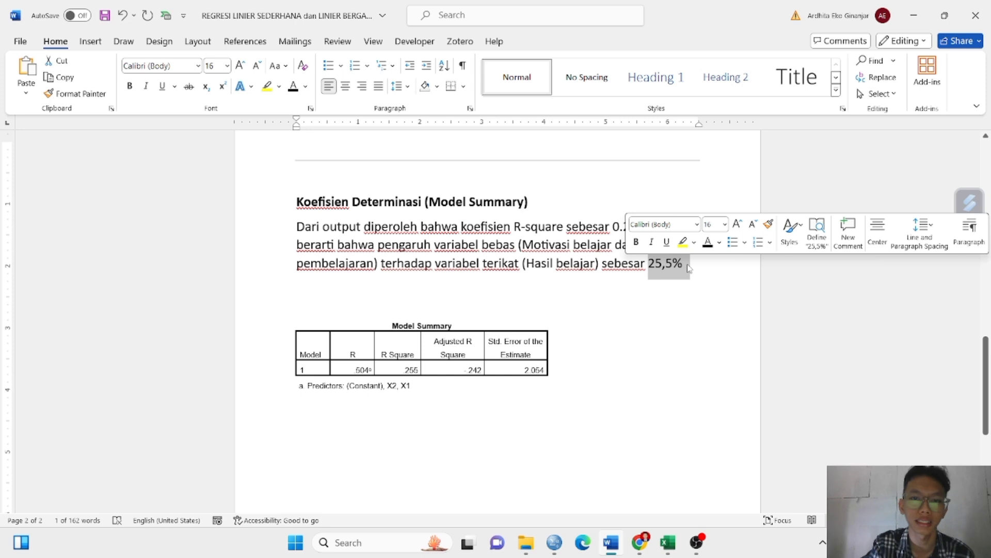
- Delete the pasted Model Summary table below the Koefisien Determinasi paragraph
click(403, 297)
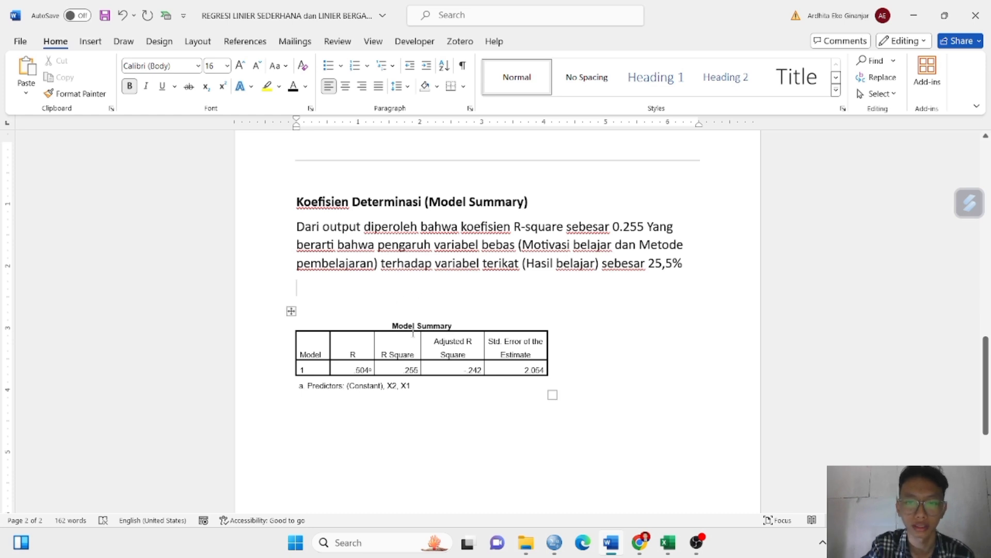
click(418, 351)
drag(290, 311, 287, 311)
key(BackSpace)
- Examine the Uji F section of the template, including its "Harus signifikan" requirement
scroll(284, 316, up, 3)
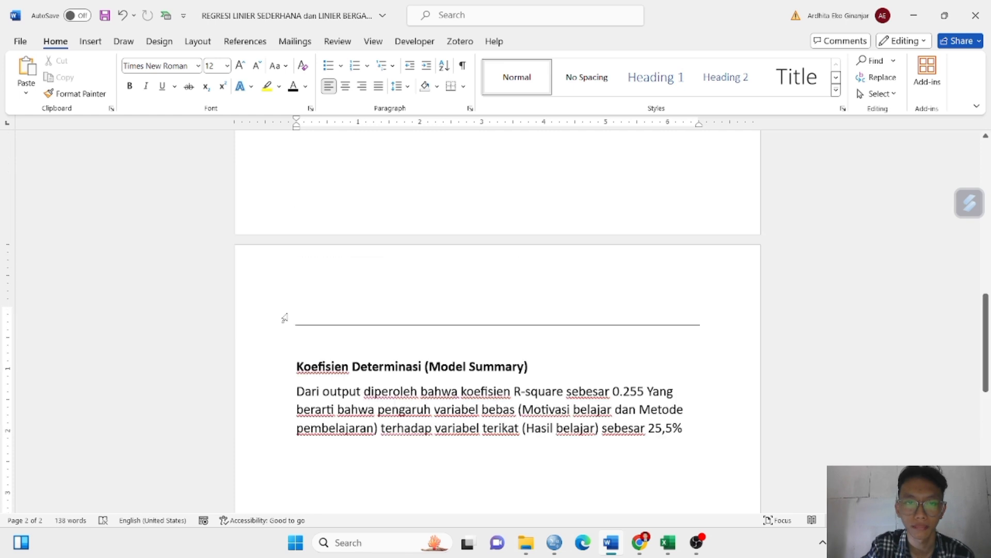
scroll(375, 351, down, 2)
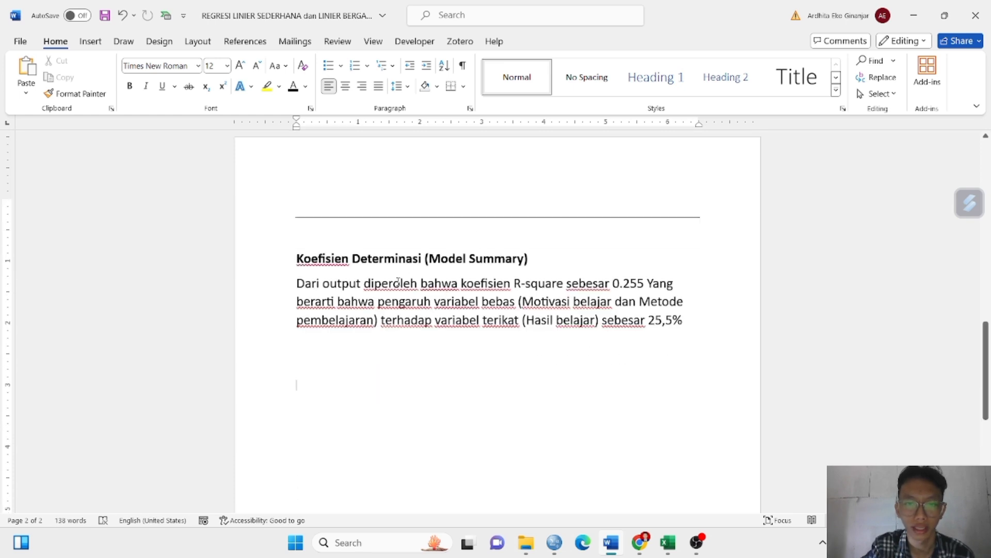
scroll(423, 278, up, 10)
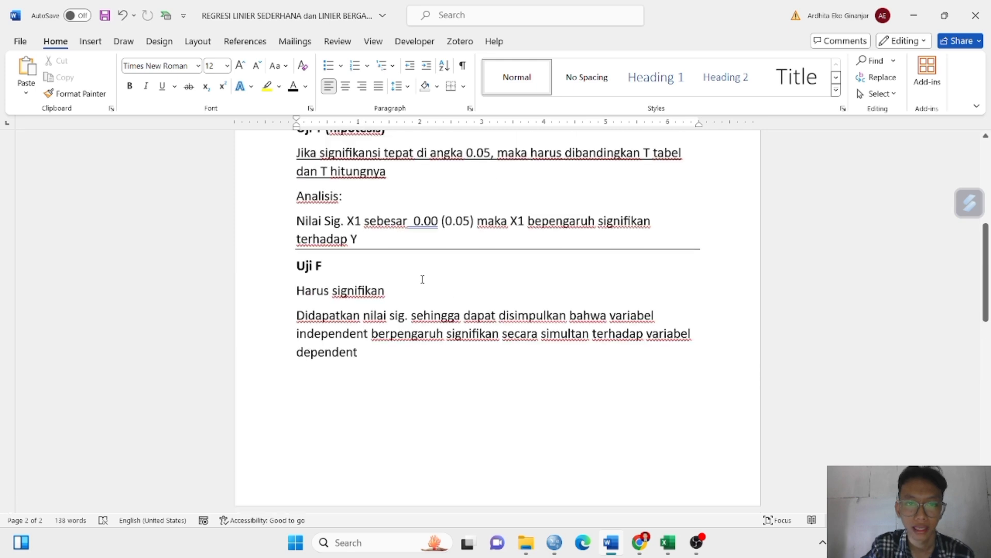
scroll(423, 280, down, 3)
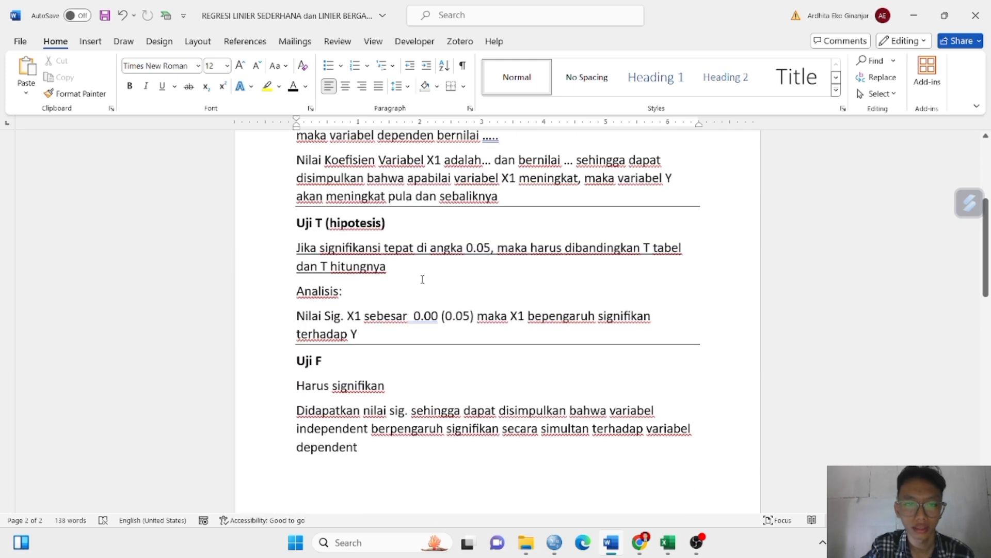
scroll(405, 327, down, 2)
click(385, 308)
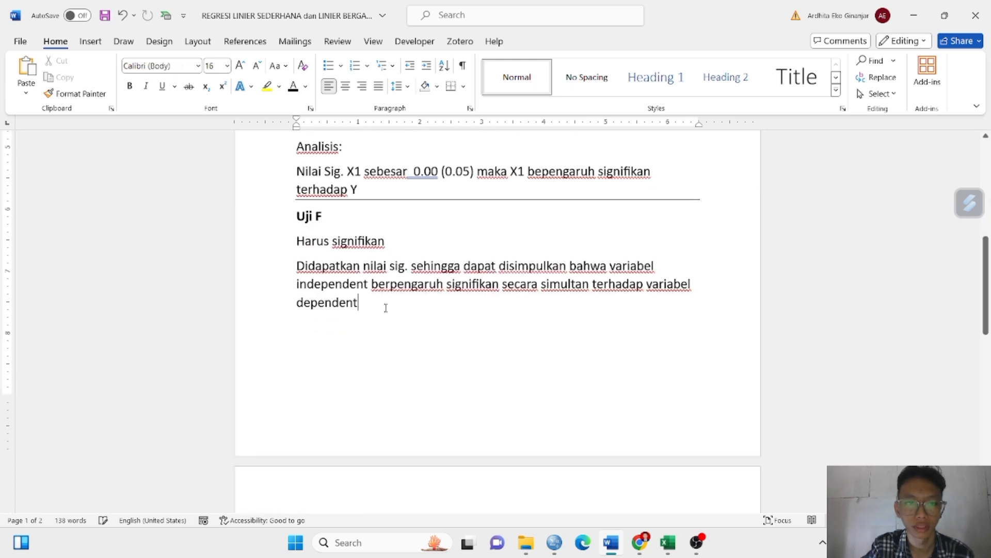
drag(298, 215, 364, 248)
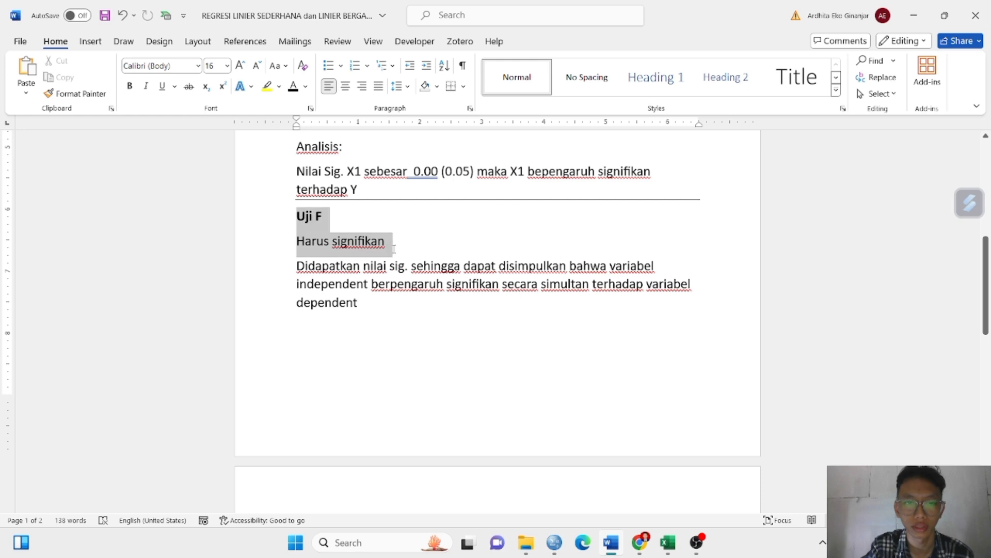
click(365, 243)
drag(297, 241, 393, 246)
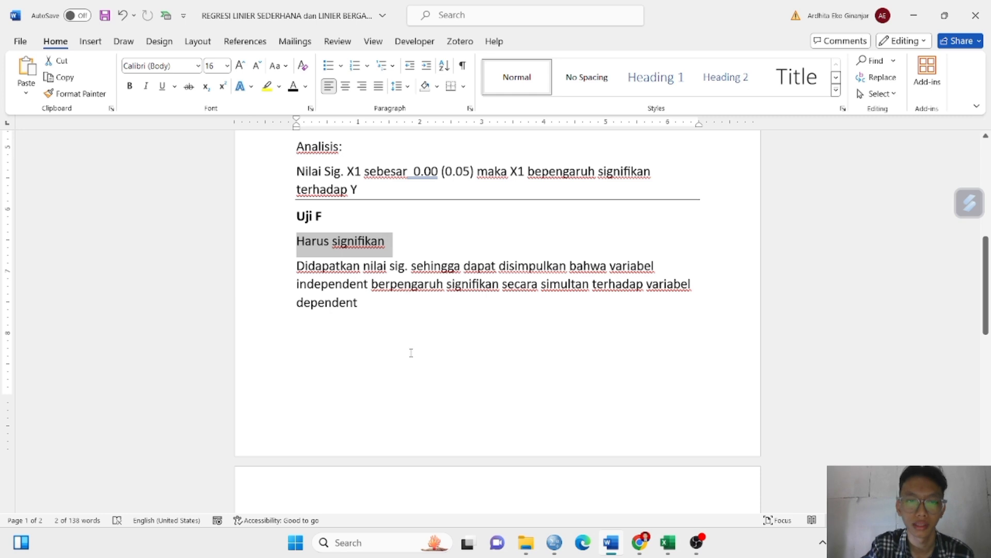
click(384, 324)
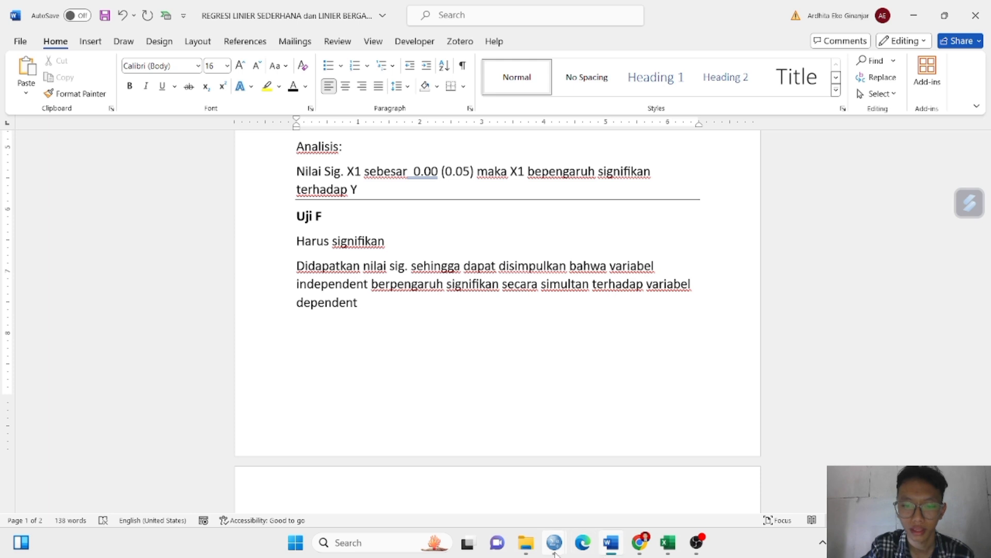
- Using the Sig. value from the SPSS ANOVA table, add "0.64 > 0,05" to the Uji F sentence in Word and insert "tidak" before "berpengaruh"
mouse_move(555, 553)
click(623, 481)
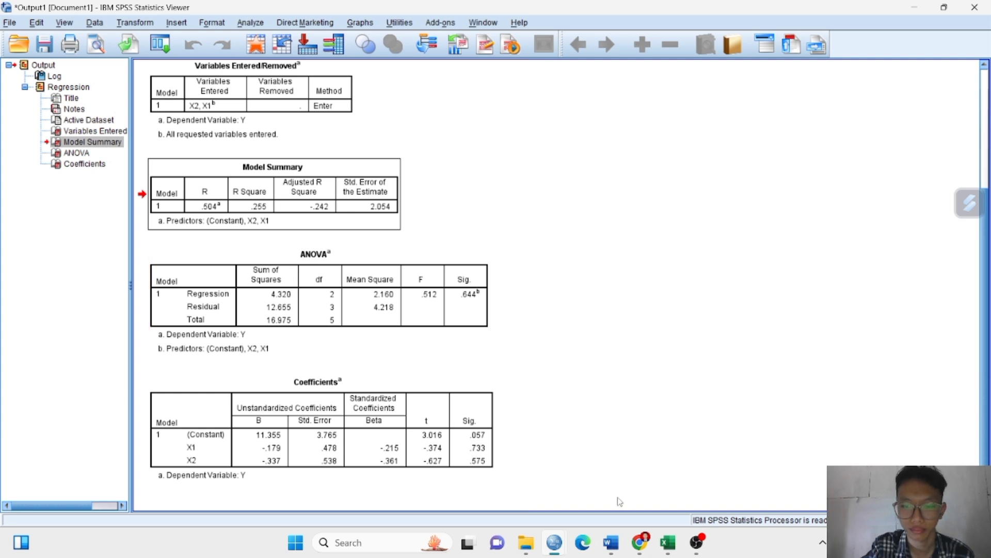
click(613, 542)
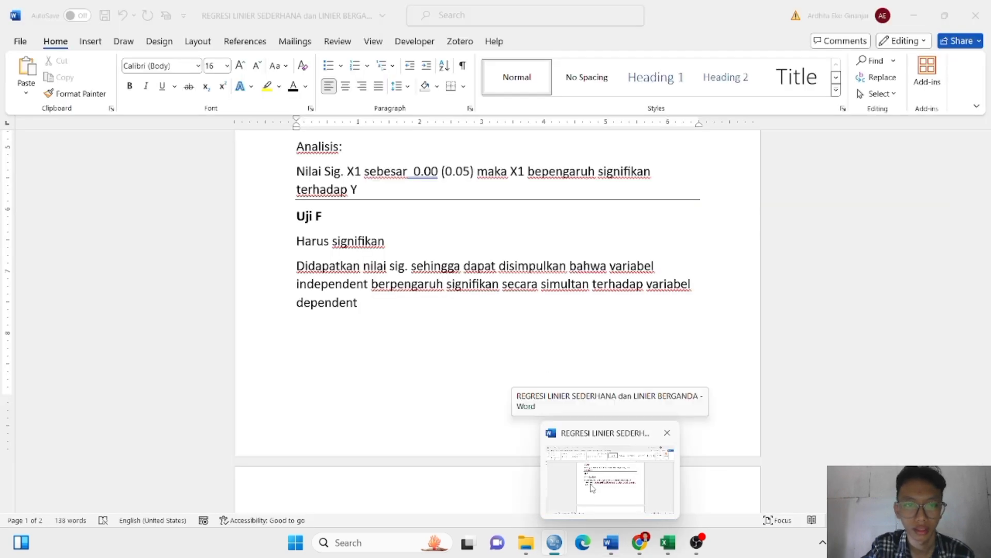
text(0.)
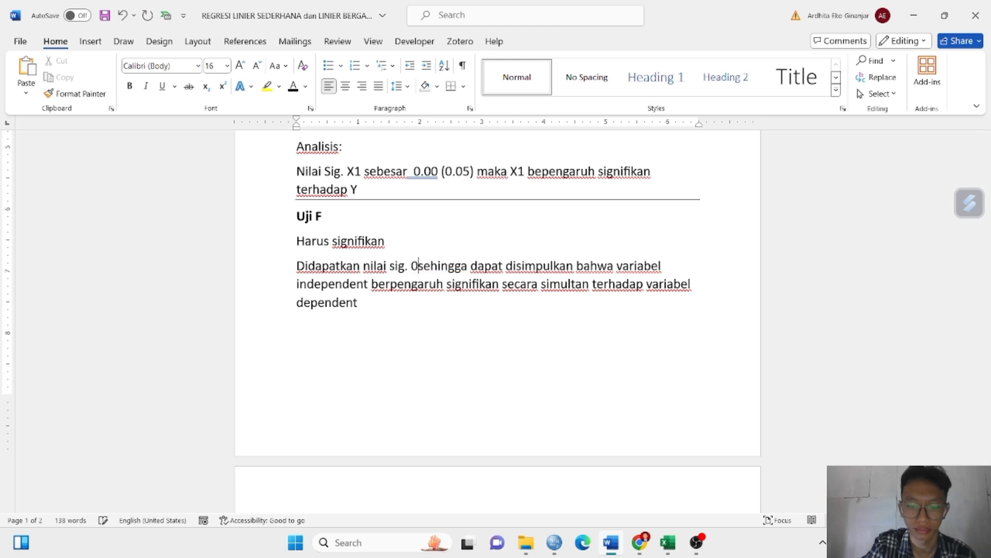
text(64)
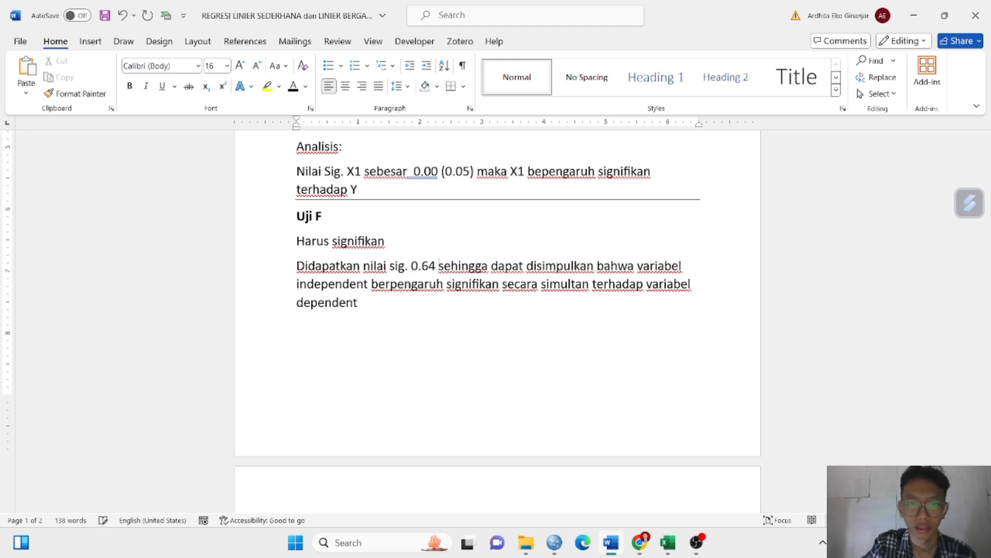
text( > 0,)
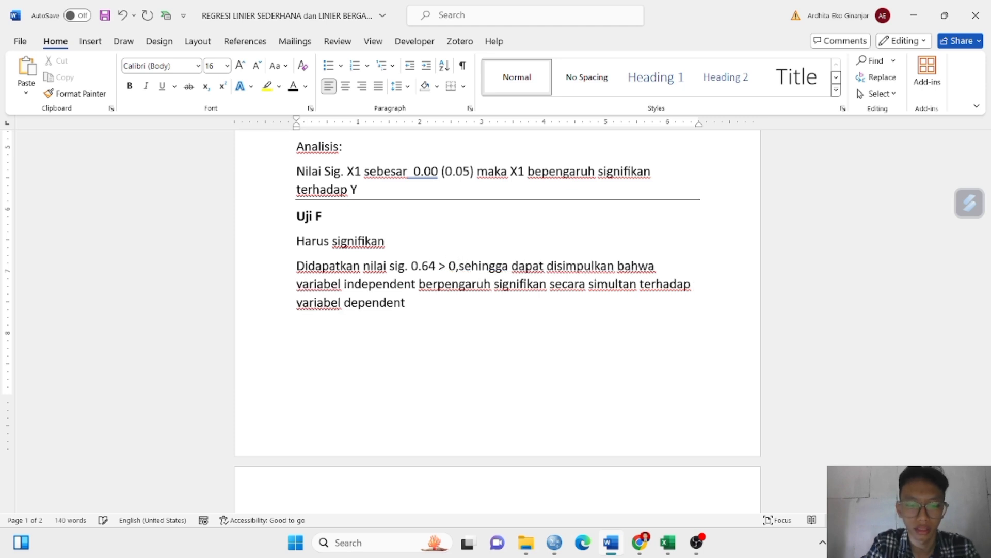
text(05)
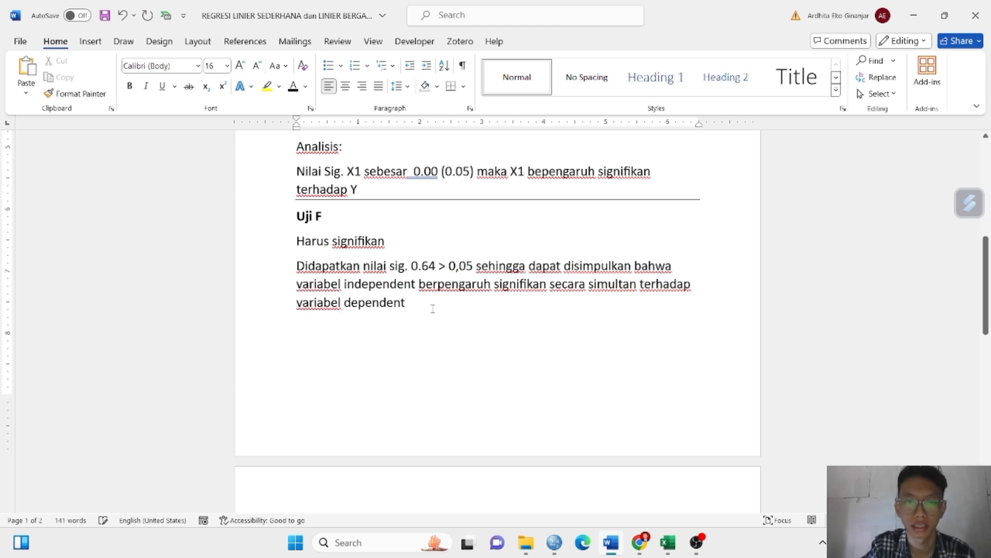
click(491, 283)
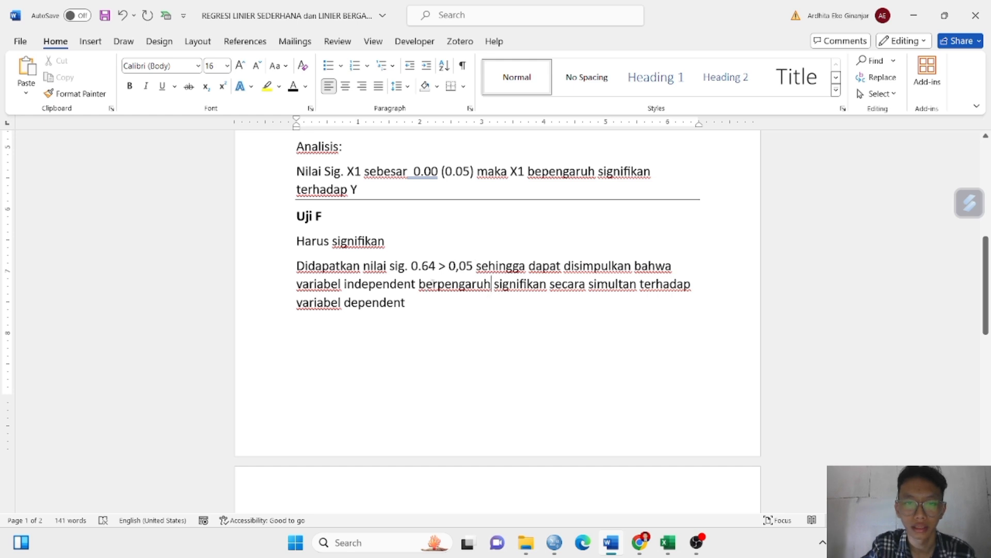
text(tidak)
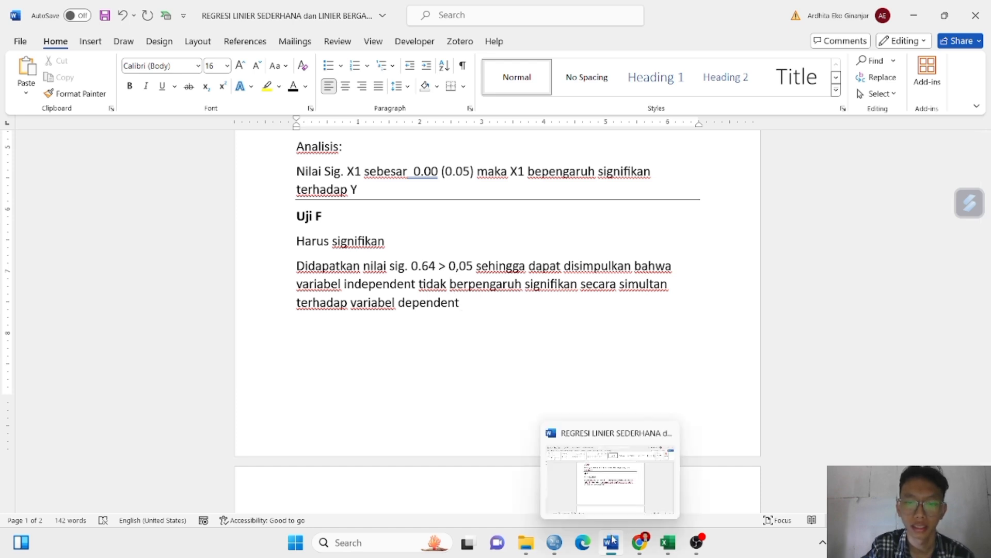
- Switch to the regresi workbook in Excel and examine the X1, X2 and Y variable definitions beside the second data table
mouse_move(639, 551)
mouse_move(678, 555)
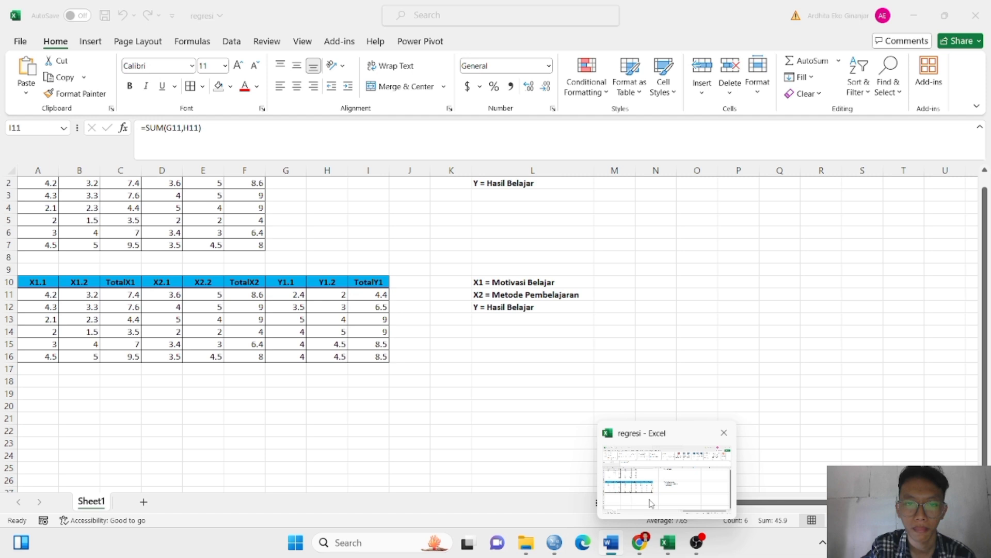
click(650, 504)
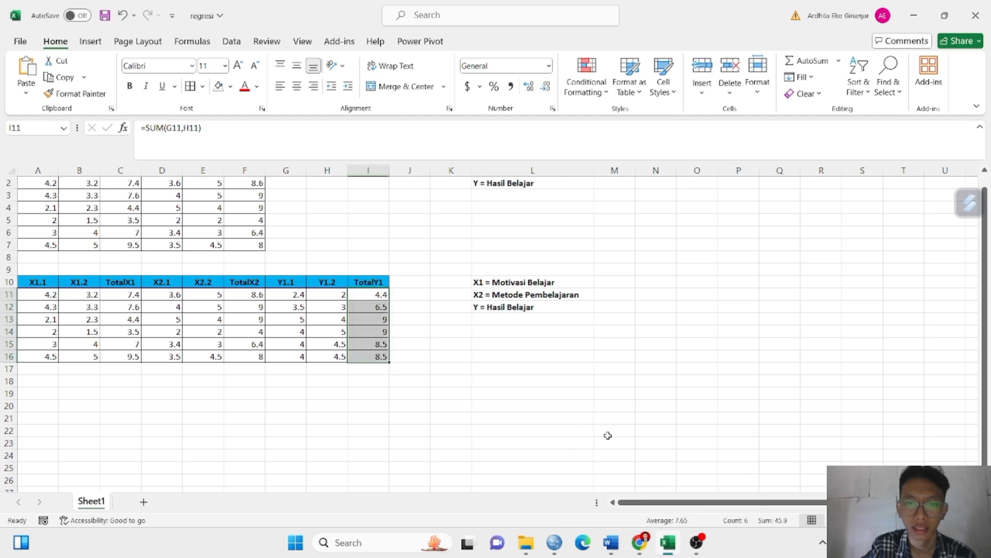
click(518, 287)
click(520, 294)
click(492, 316)
click(534, 308)
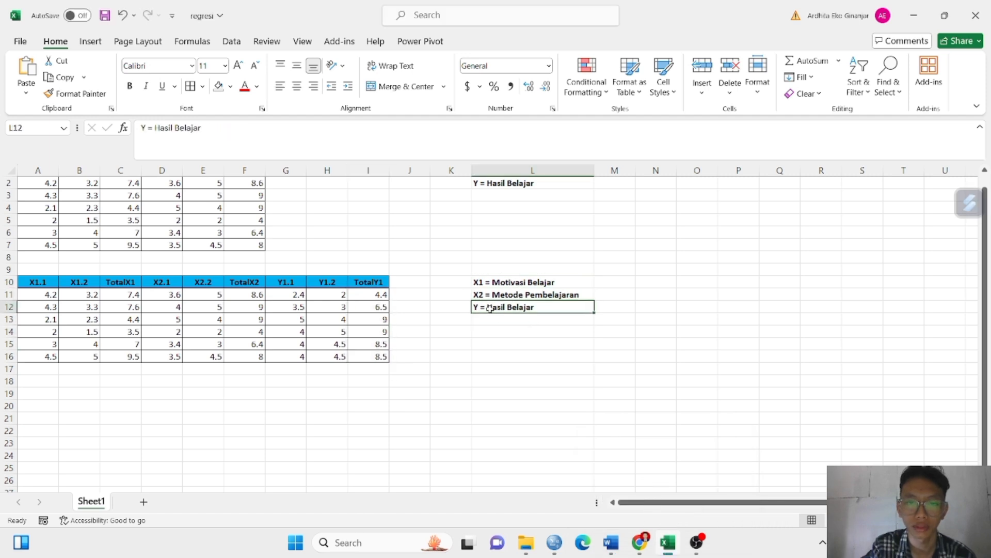
click(546, 340)
click(516, 310)
click(592, 355)
click(520, 310)
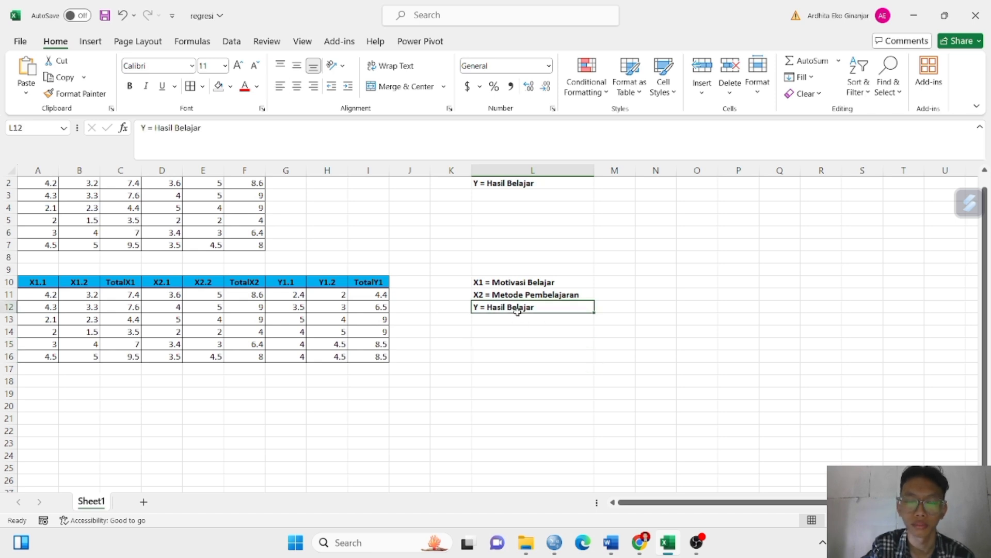
click(535, 330)
click(513, 309)
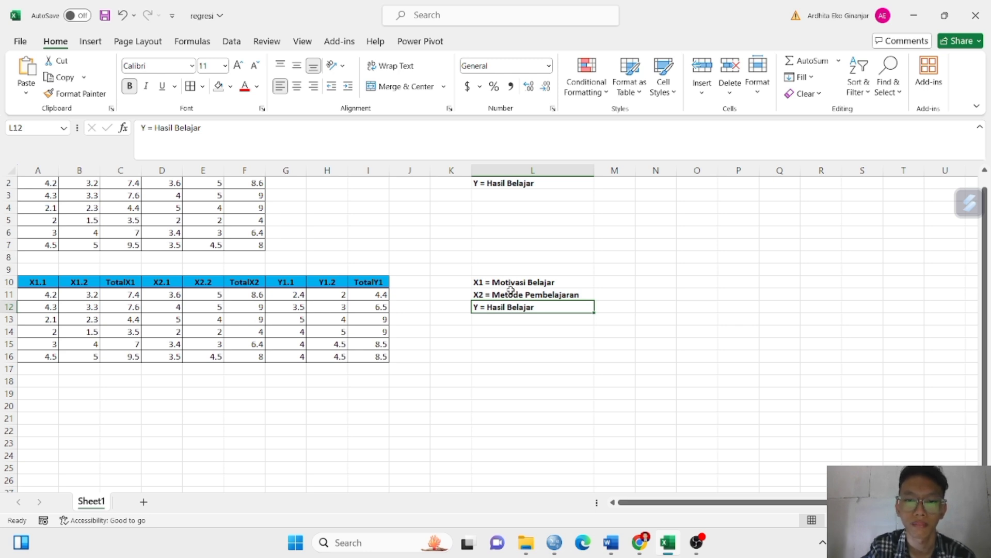
click(511, 294)
click(495, 281)
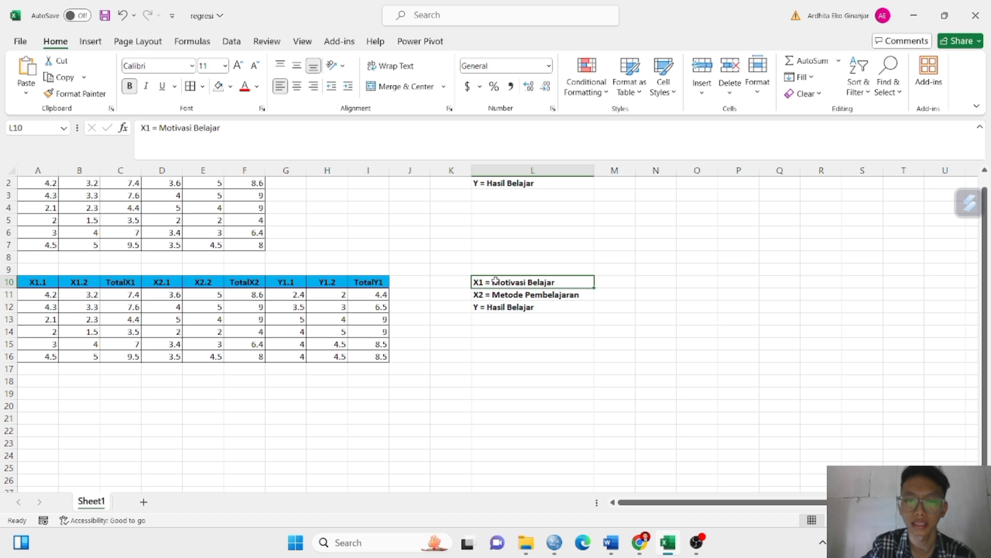
click(499, 293)
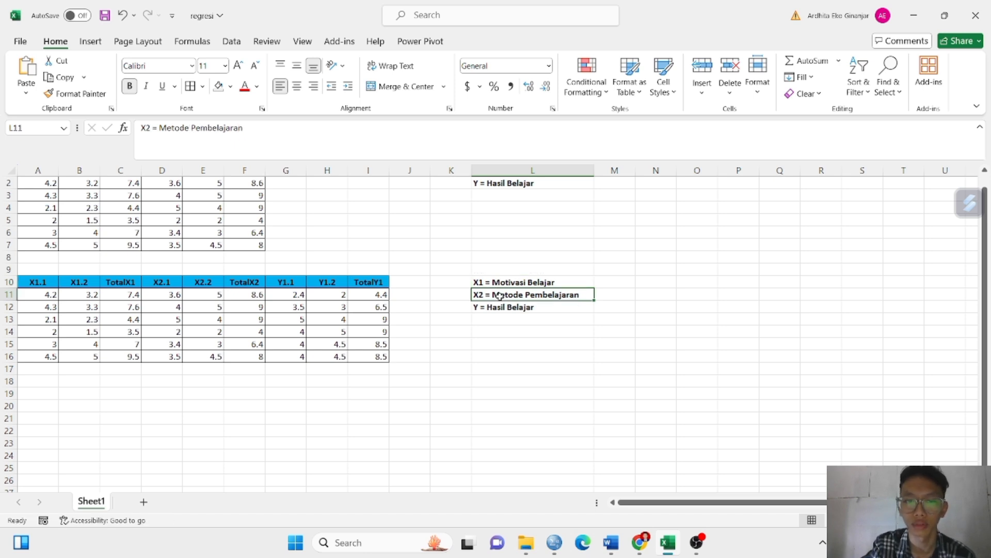
click(544, 345)
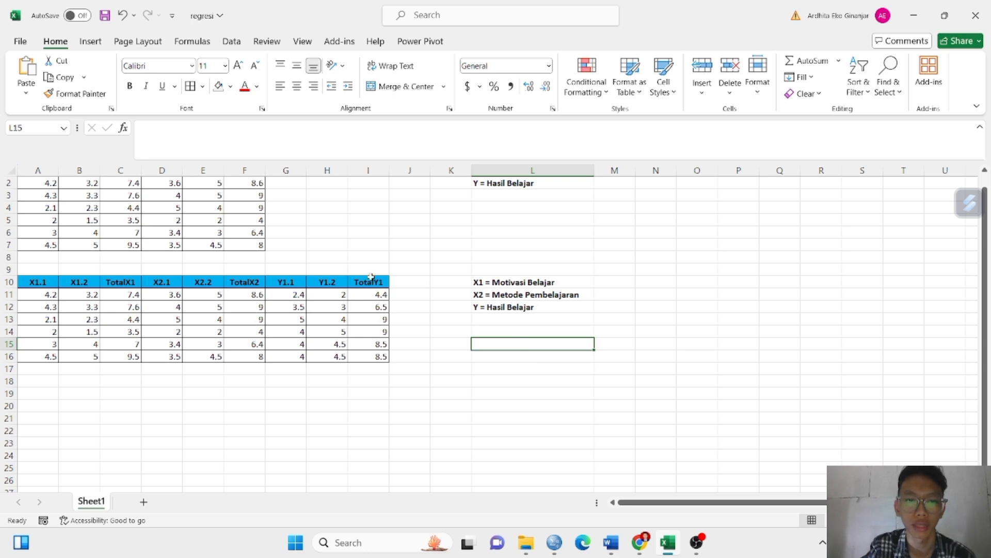
click(526, 297)
click(511, 283)
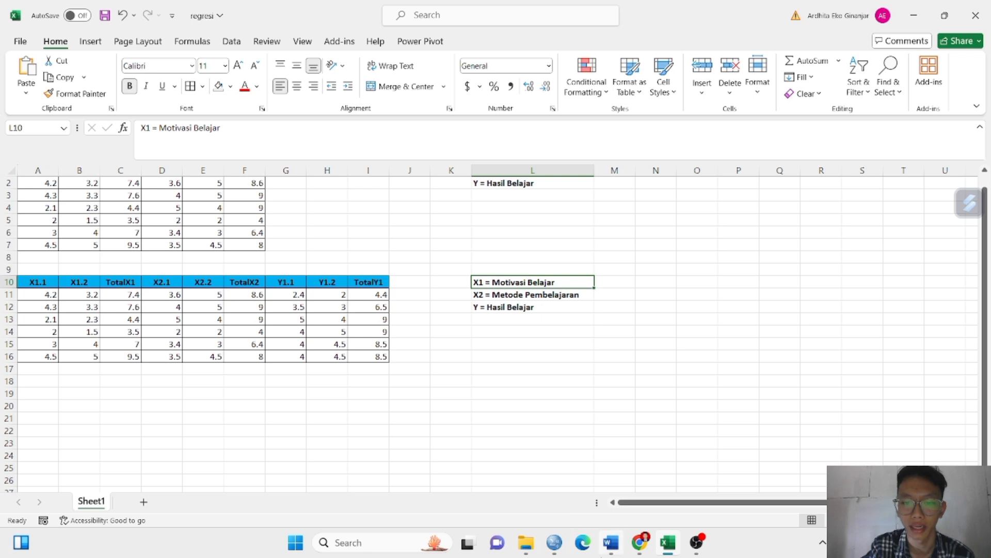
- Switch back to Word and examine the Uji T (hipotesis) section, including its rule for a significance of exactly 0.05
mouse_move(611, 542)
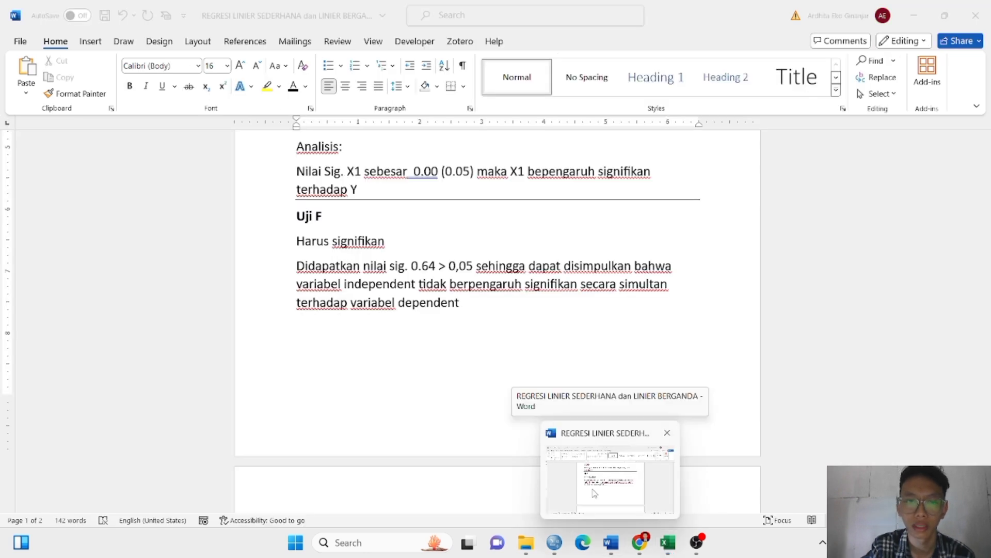
click(595, 493)
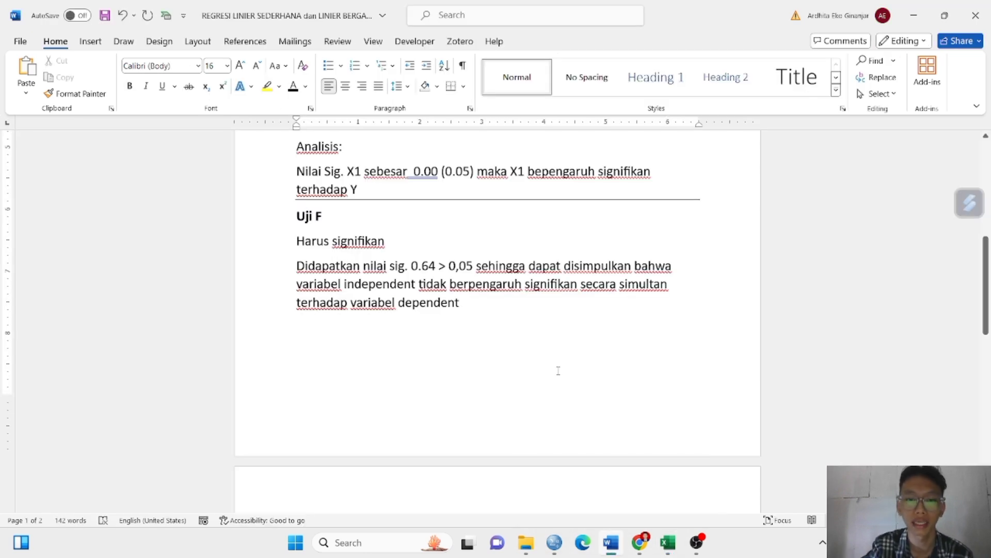
scroll(558, 370, up, 2)
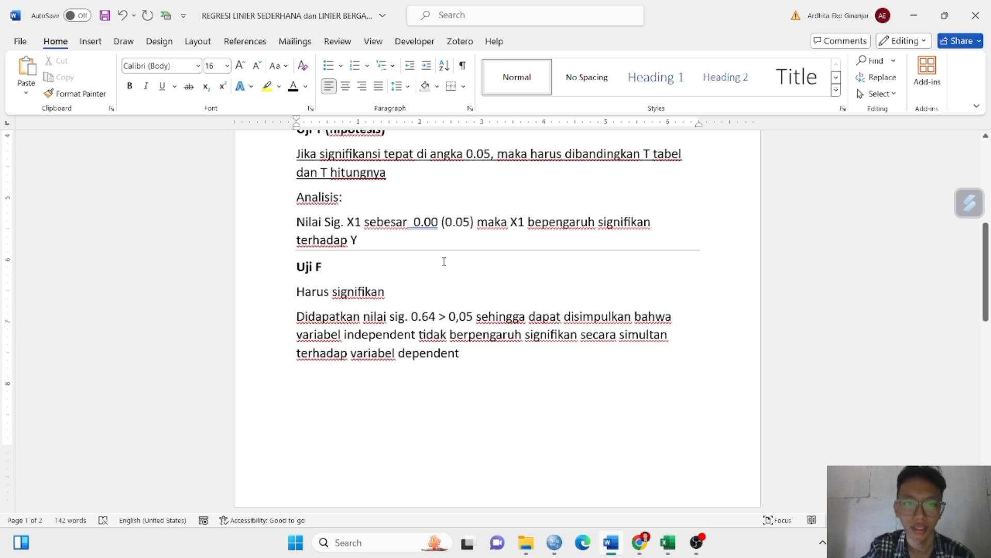
scroll(424, 316, up, 3)
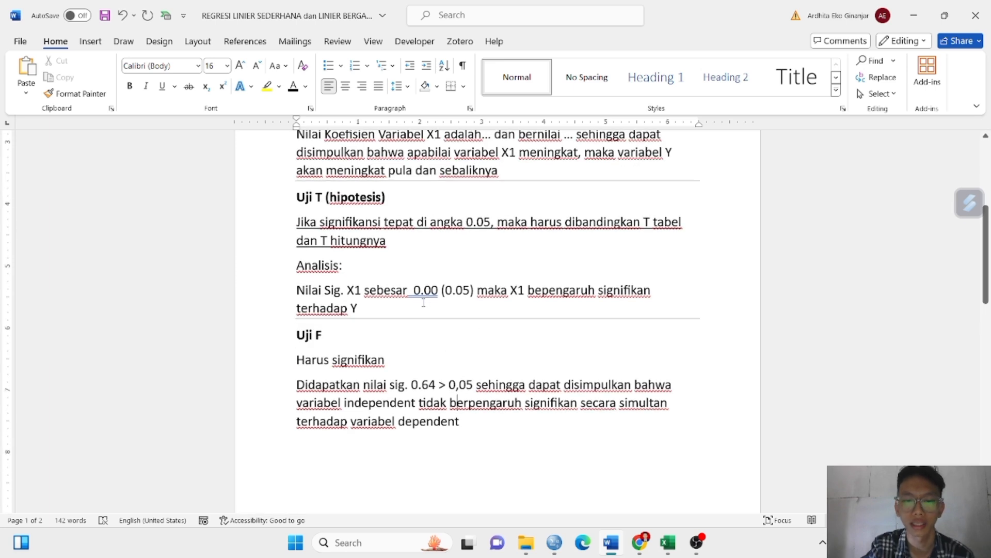
click(449, 385)
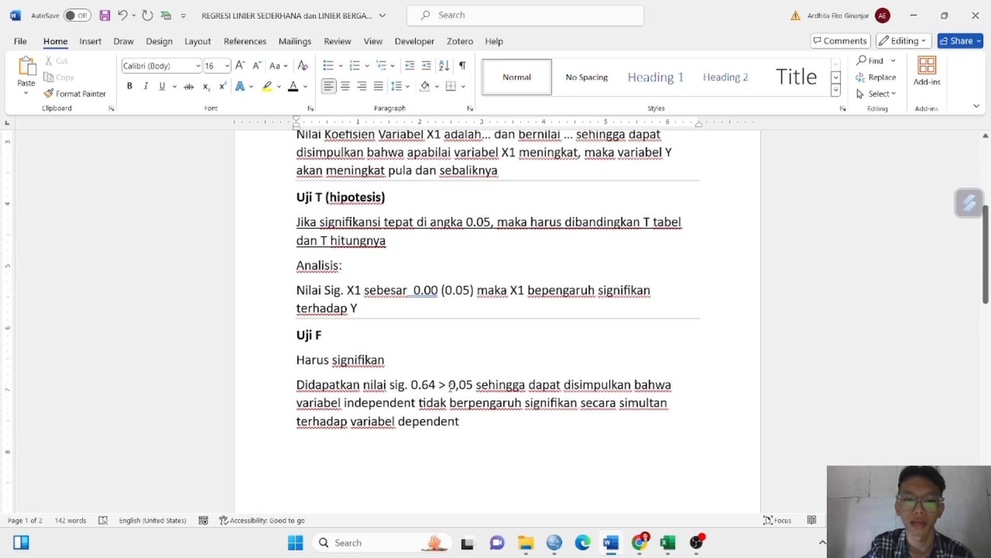
scroll(449, 387, up, 1)
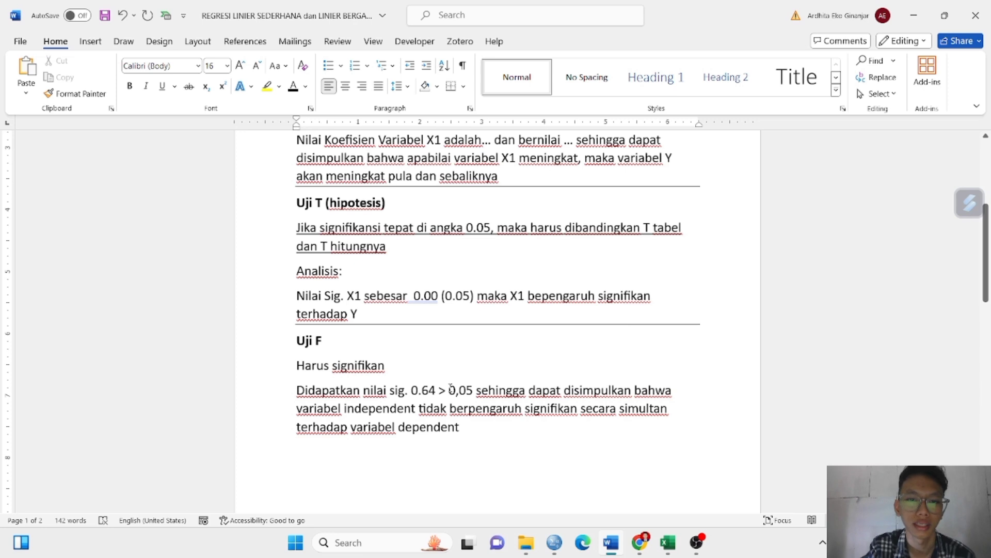
scroll(449, 387, up, 1)
scroll(420, 329, up, 3)
scroll(420, 328, down, 3)
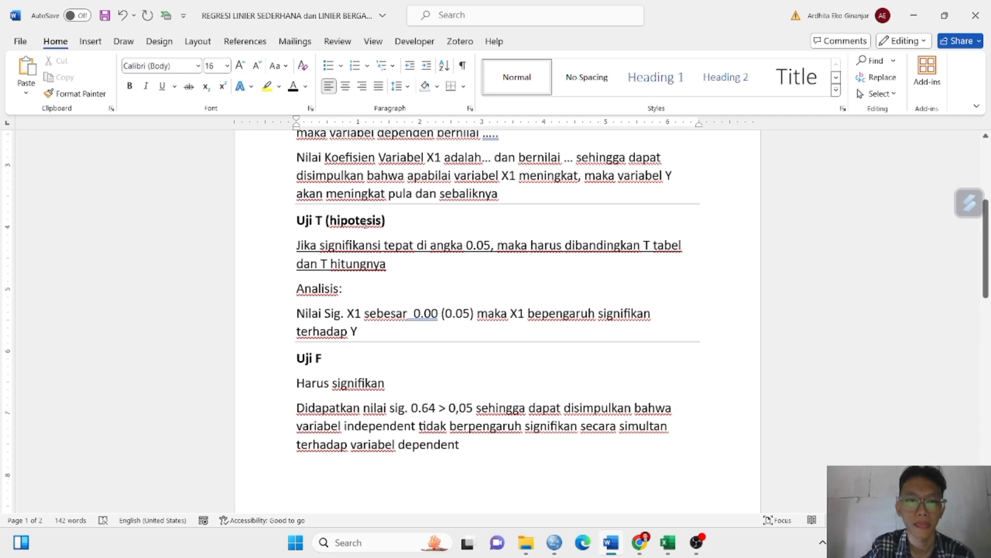
triple_click(295, 242)
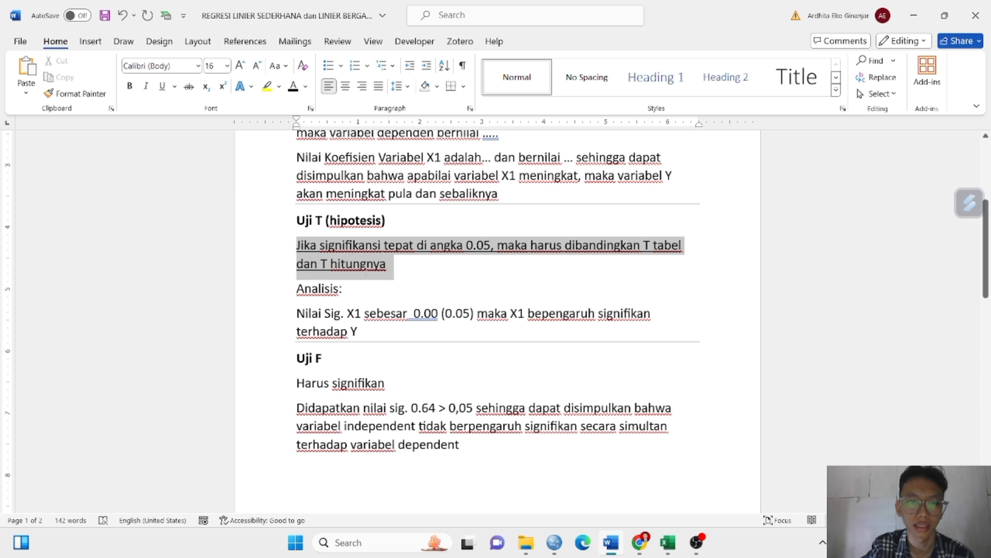
click(447, 243)
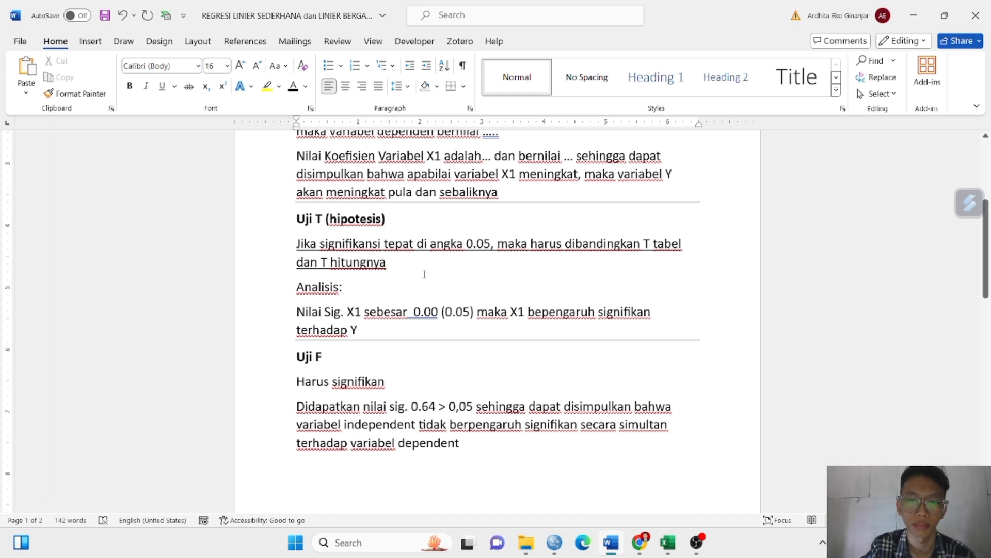
scroll(425, 274, down, 1)
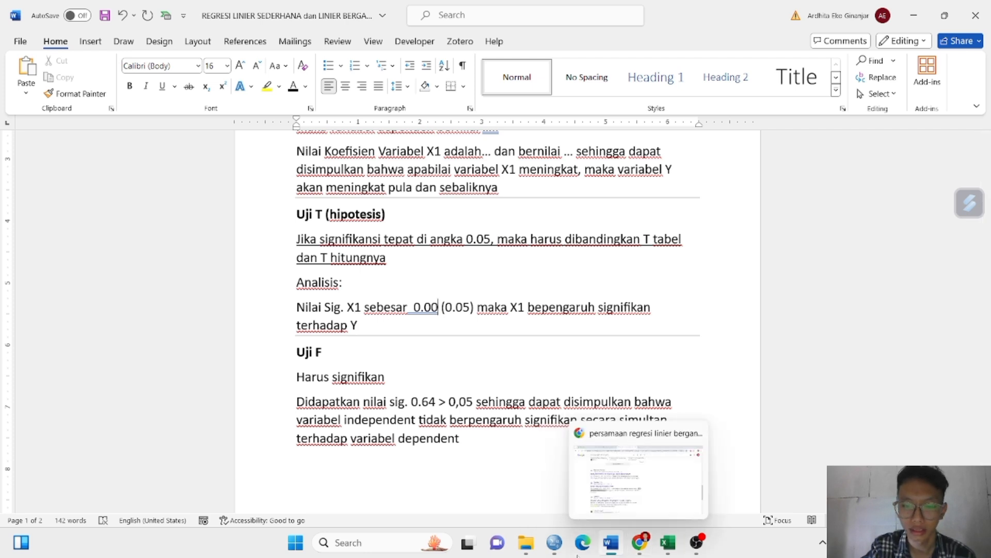
- Copy the Coefficients table from the SPSS output and paste it on a new line below the Uji T analysis sentence in Word
mouse_move(562, 554)
click(597, 501)
click(417, 394)
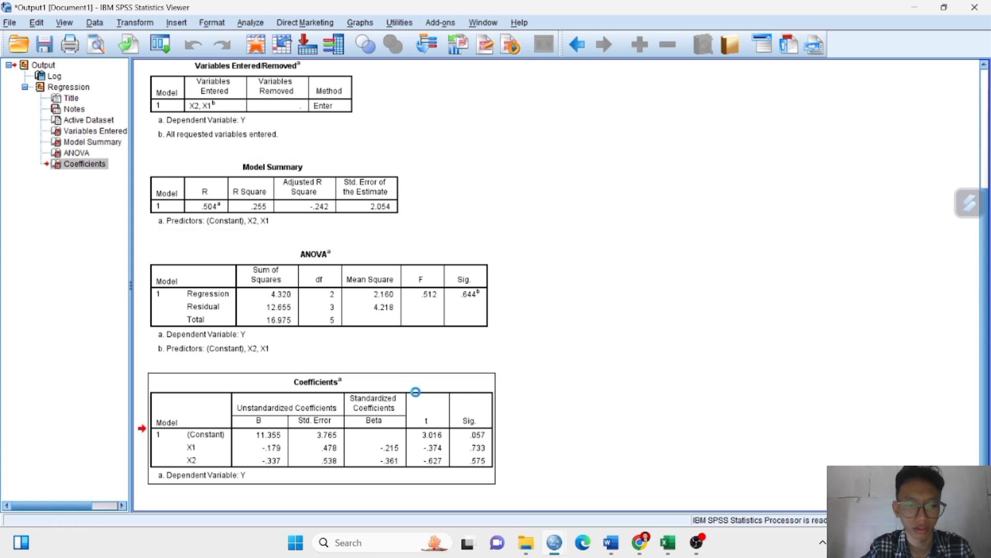
mouse_move(610, 542)
click(601, 475)
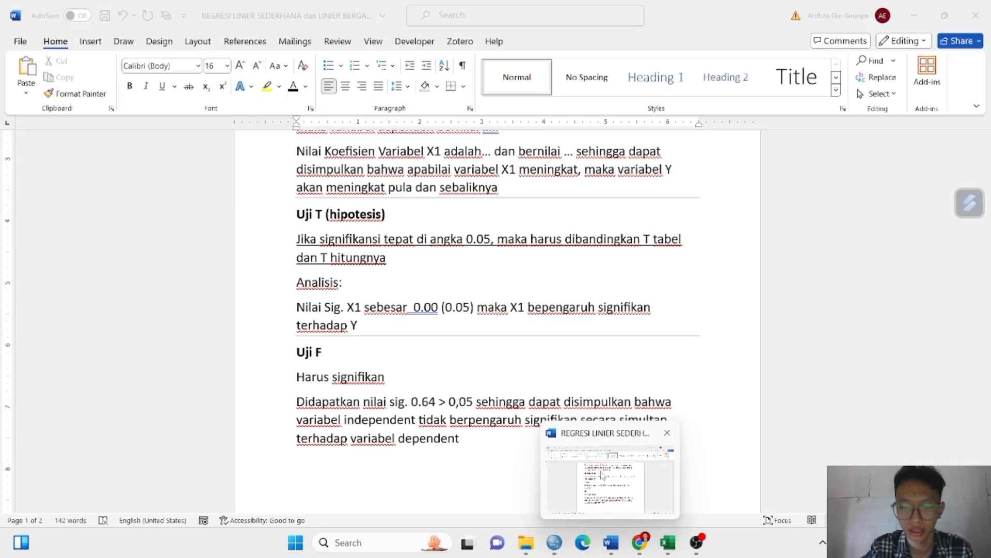
click(357, 326)
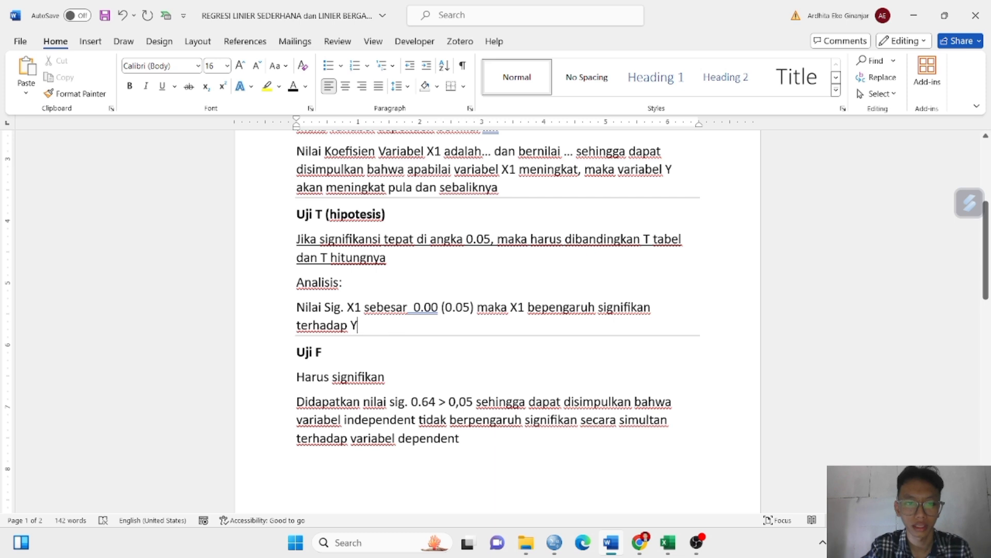
key(Return)
key(ctrl+v)
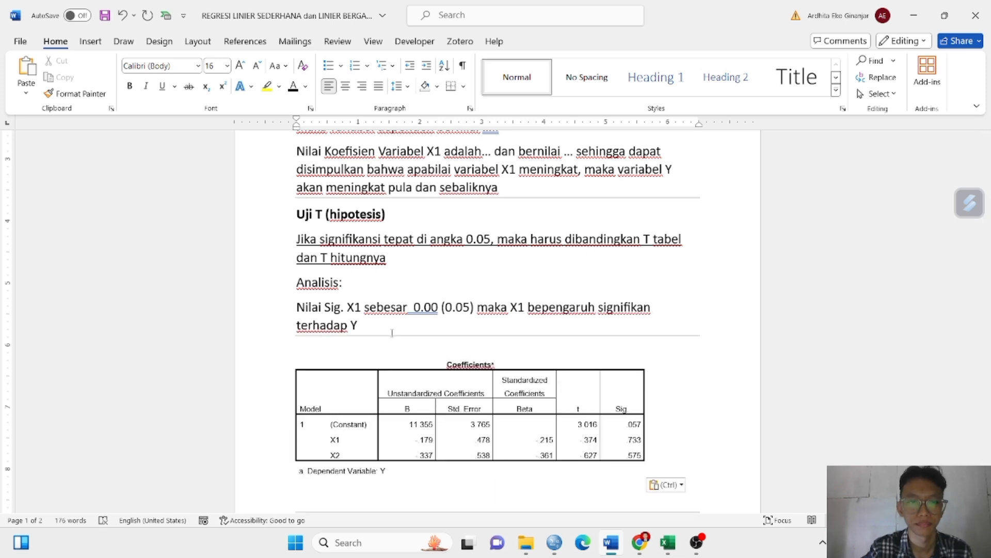
- In the Uji T analysis sentence, set the Sig. value of X1 to 0.733
scroll(403, 328, down, 1)
scroll(441, 308, down, 2)
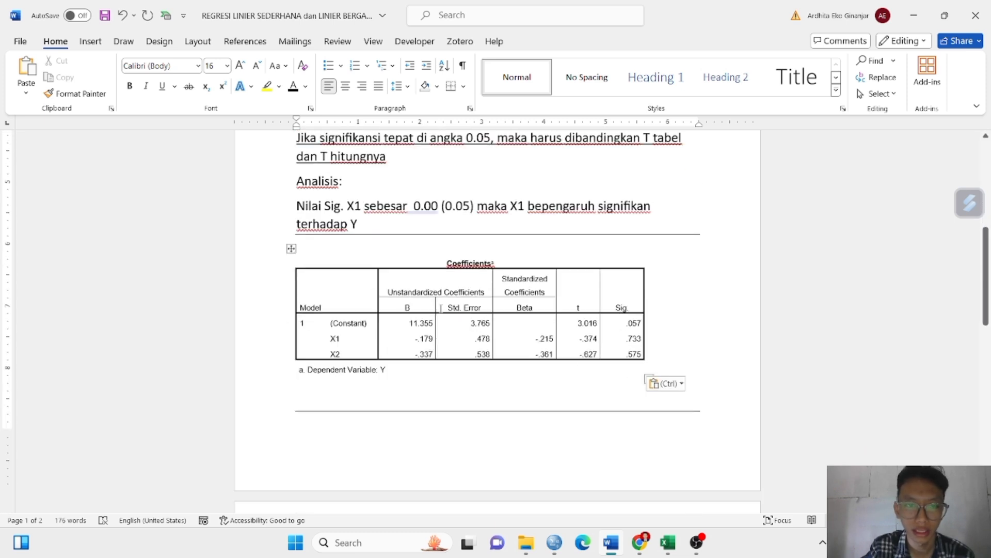
scroll(617, 323, up, 1)
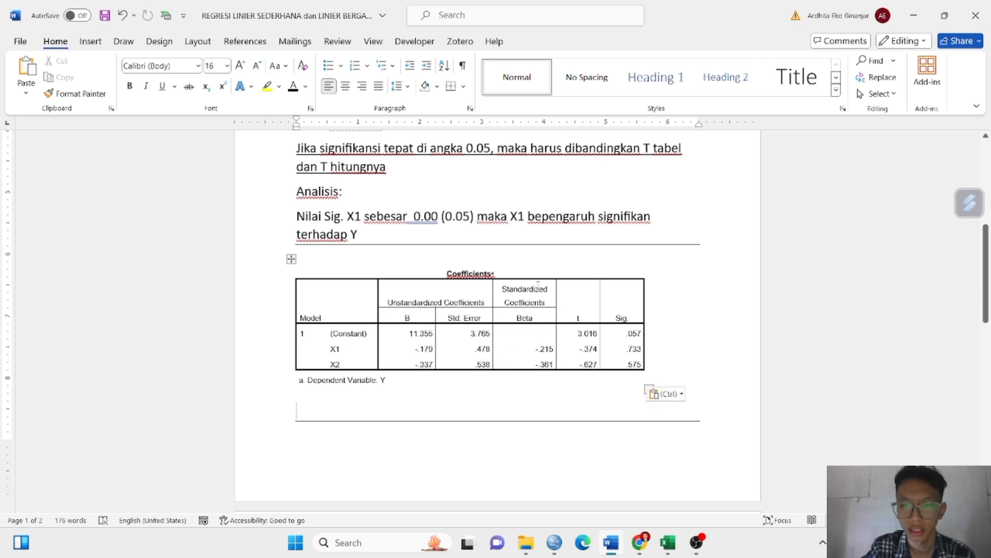
scroll(538, 285, up, 1)
click(439, 223)
key(BackSpace)
key(BackSpace)
text(7)
text(33)
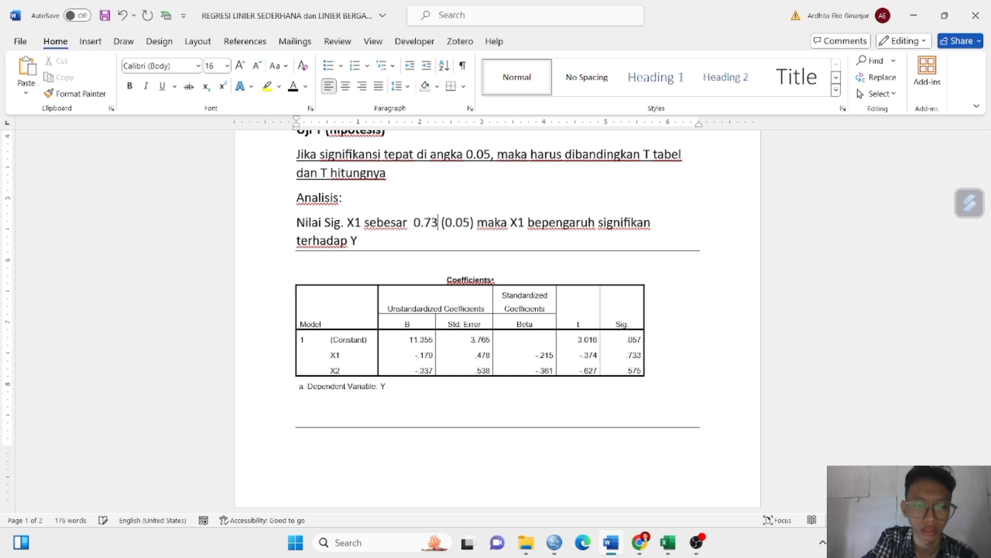